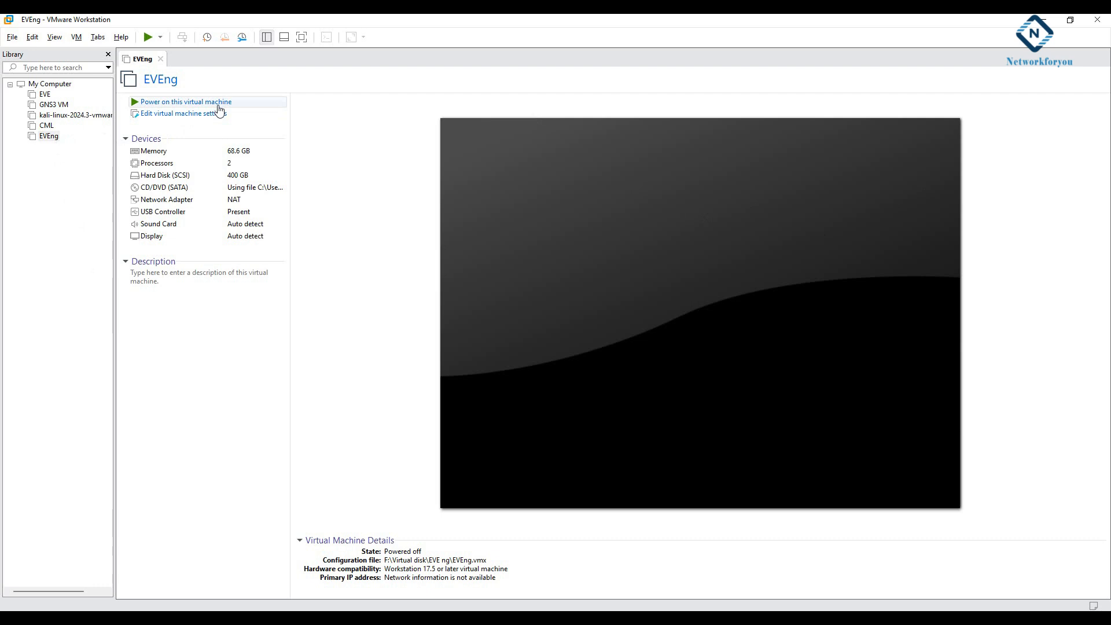
Power on the EVEng virtual machine and open 192.168.45.130 in Chrome
click(186, 106)
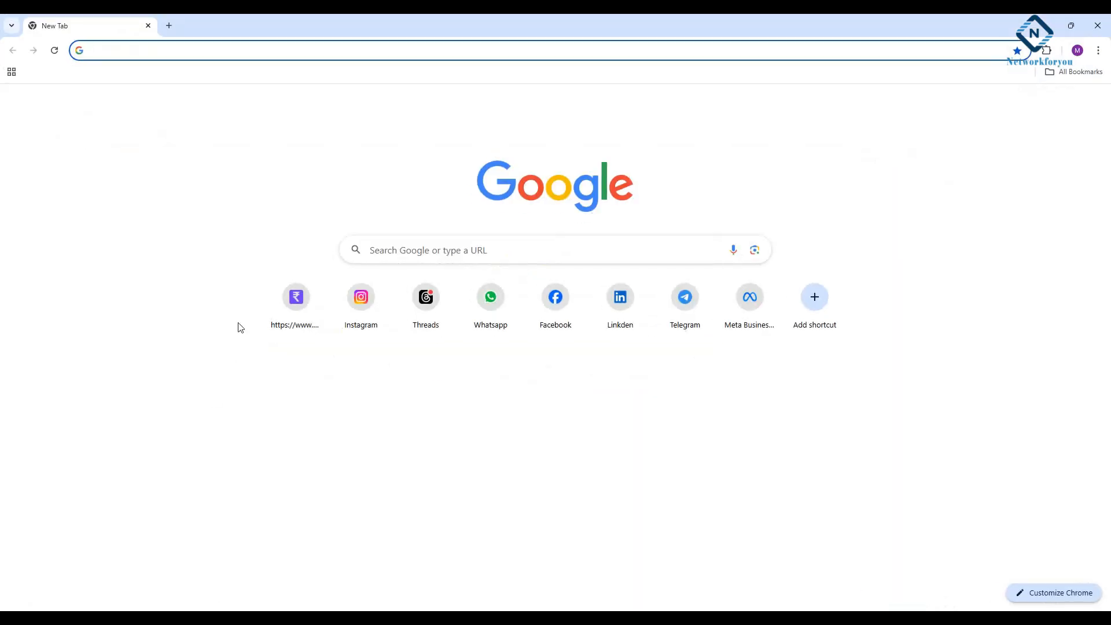
text(192.168.45.128/#/login)
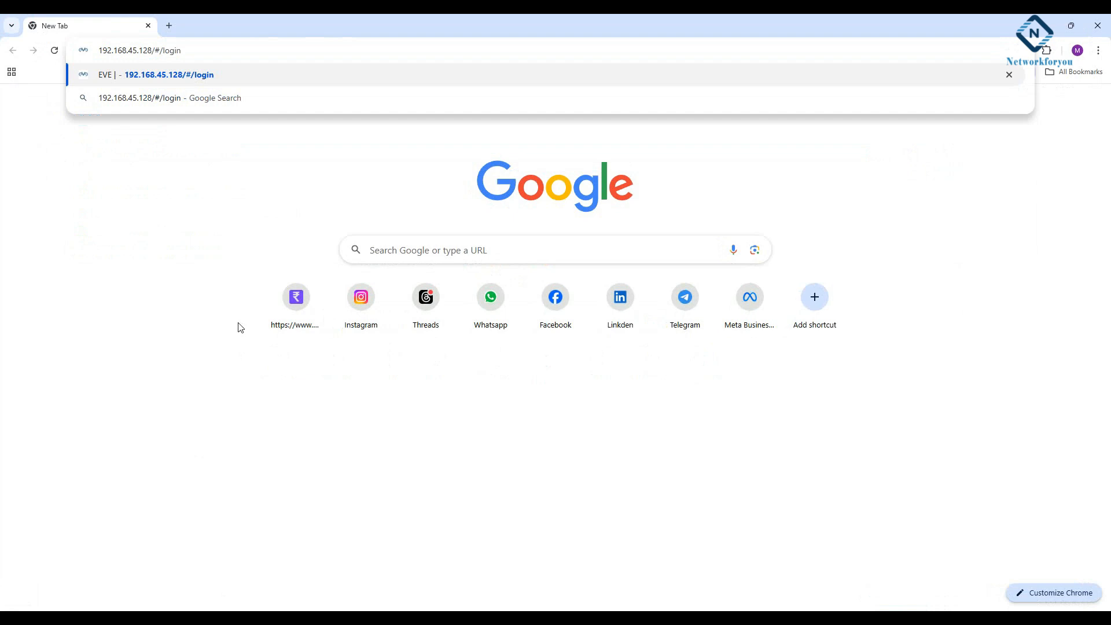
key(BackSpace)
key(BackSpace)
key(BackSpace)
key(BackSpace)
key(BackSpace)
key(BackSpace)
key(BackSpace)
key(BackSpace)
key(BackSpace)
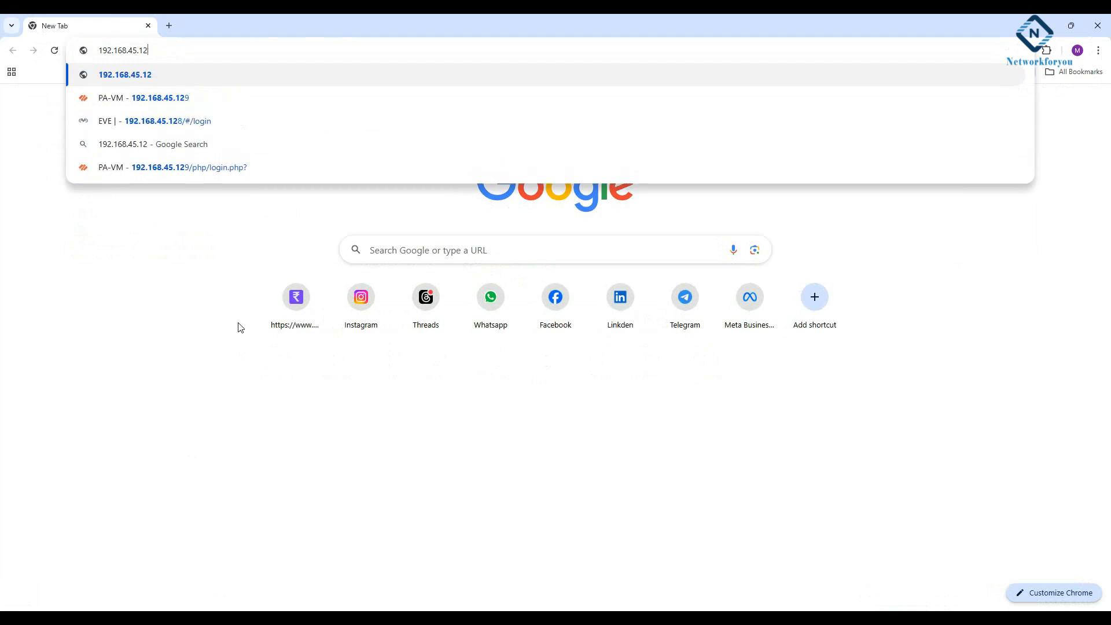
key(BackSpace)
text(30)
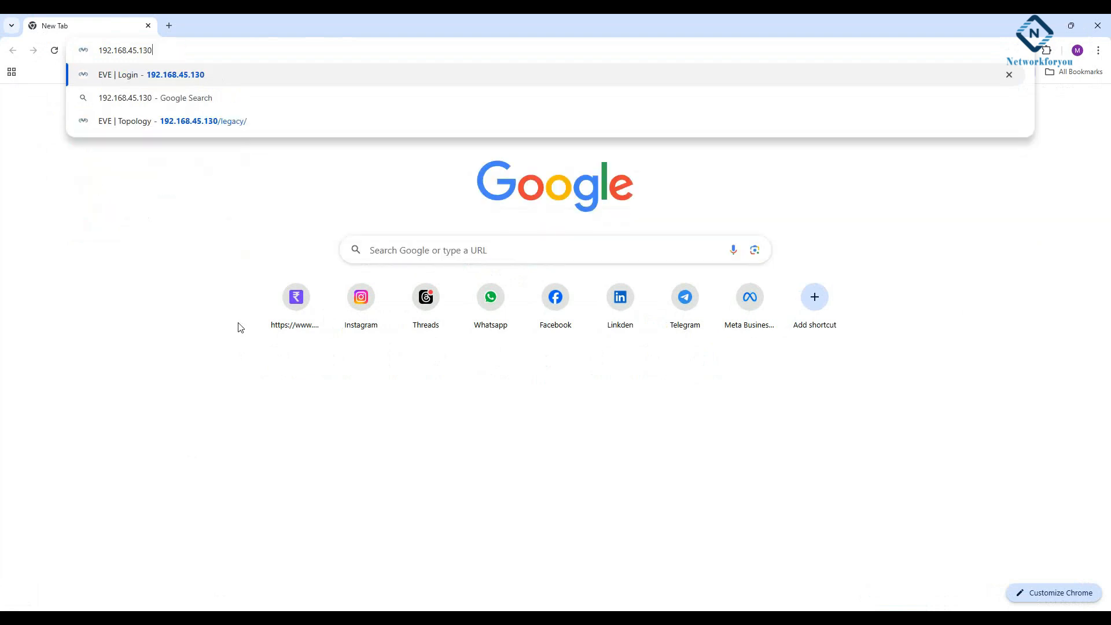
key(Return)
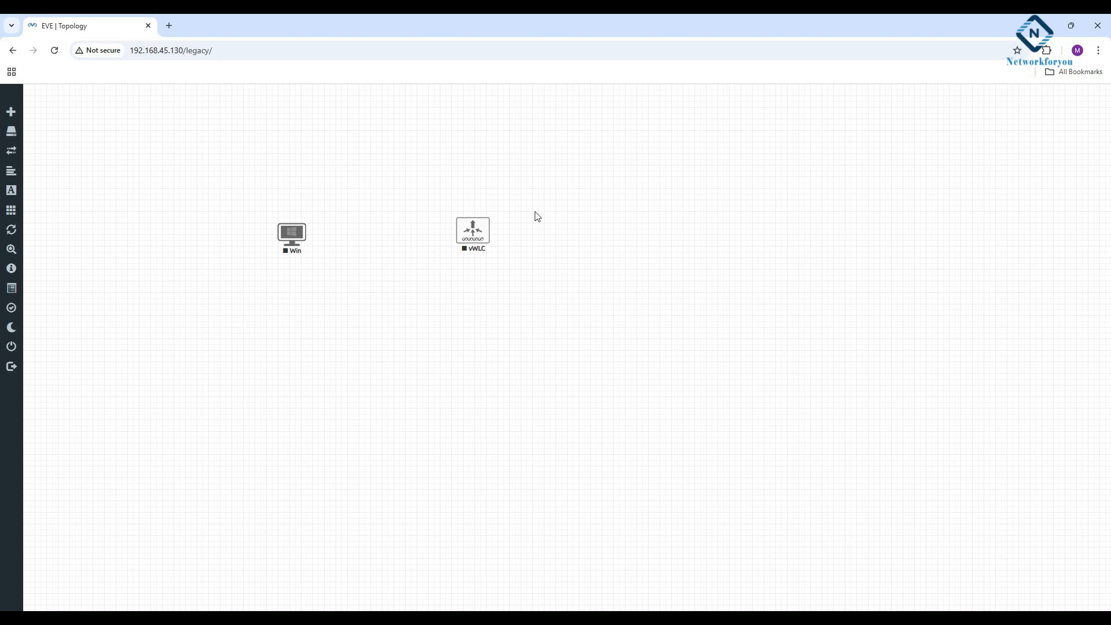
Close the current lab and open the Static Routing and Default Routing lab from the PA Firewall folder
click(13, 347)
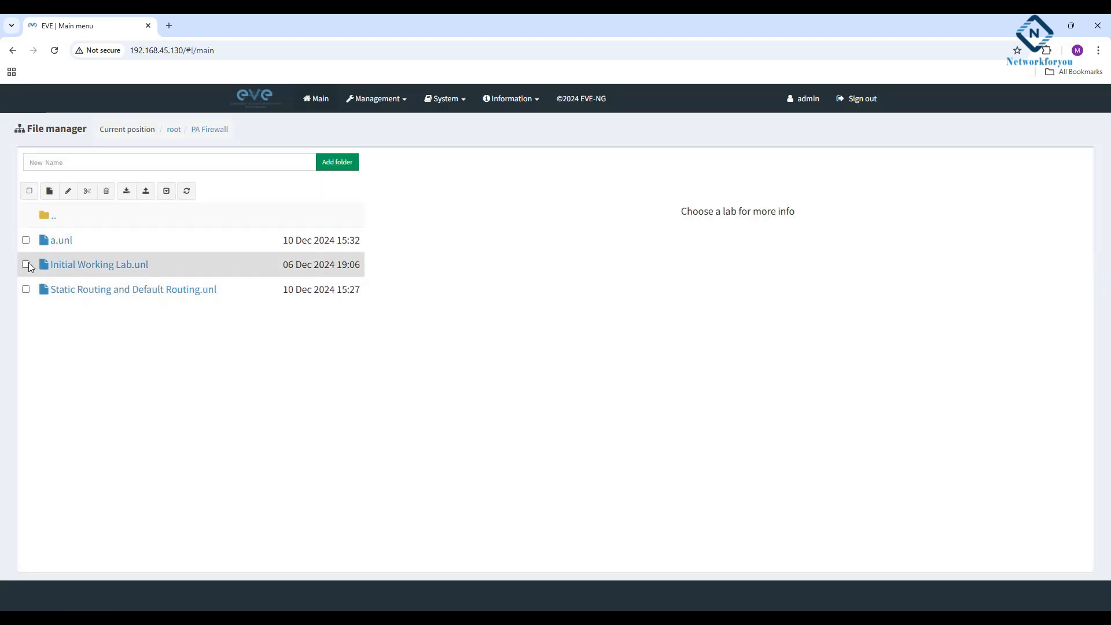
click(87, 289)
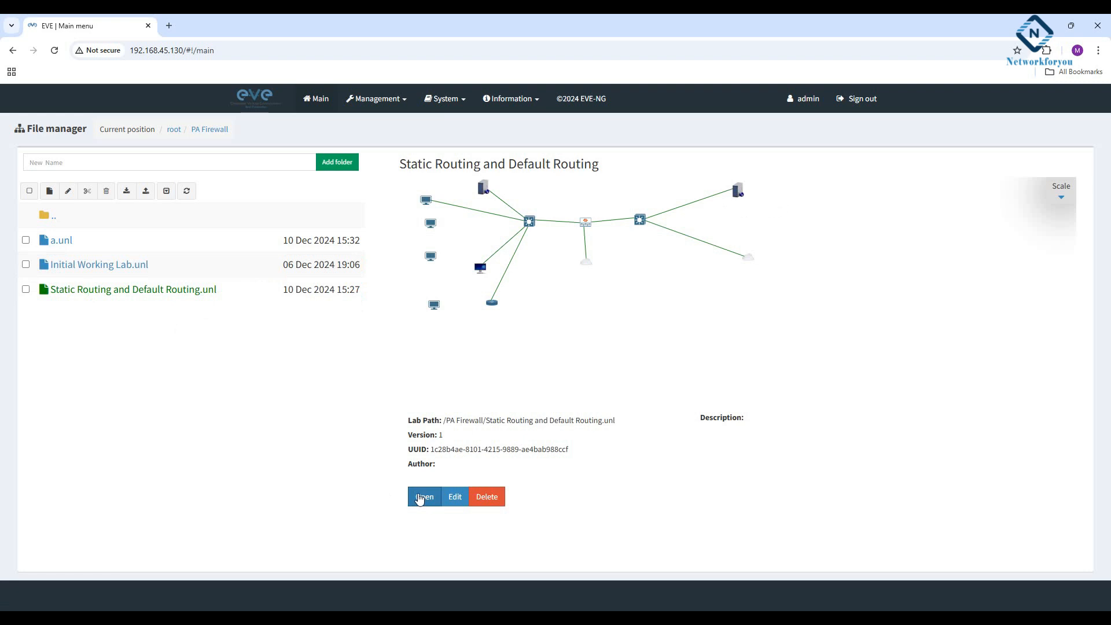
click(417, 496)
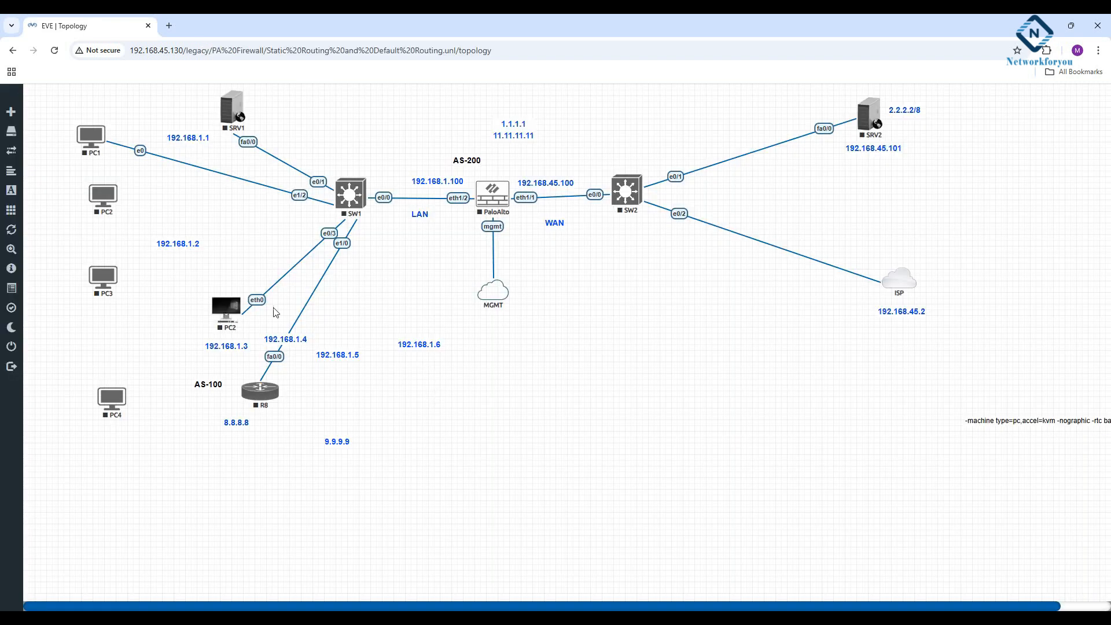
click(55, 52)
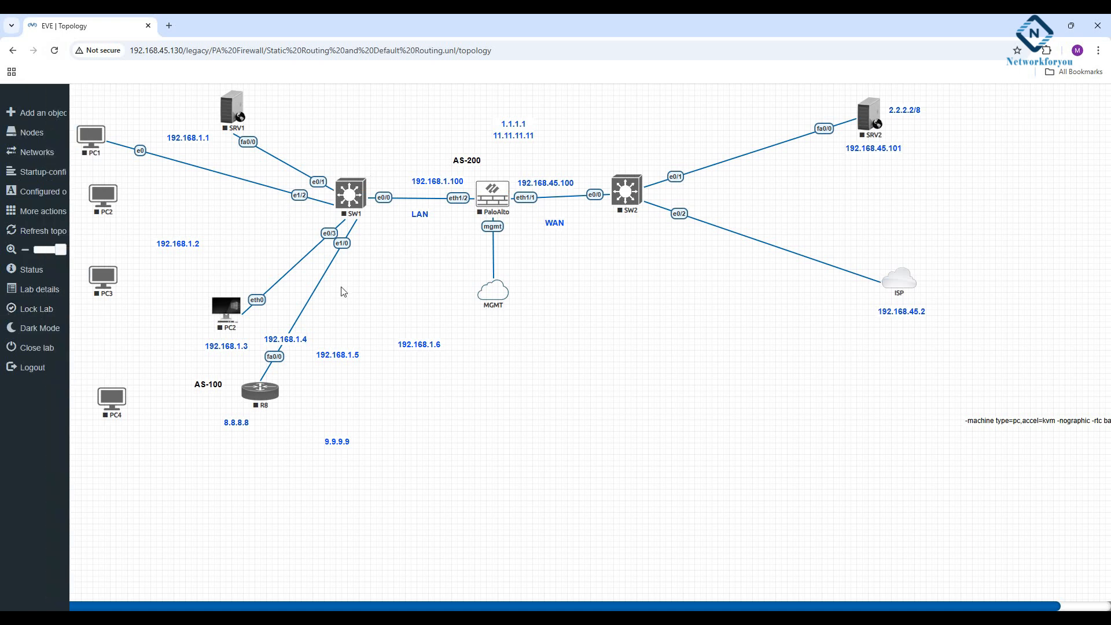
right_click(410, 260)
click(450, 289)
scroll(451, 289, down, 20)
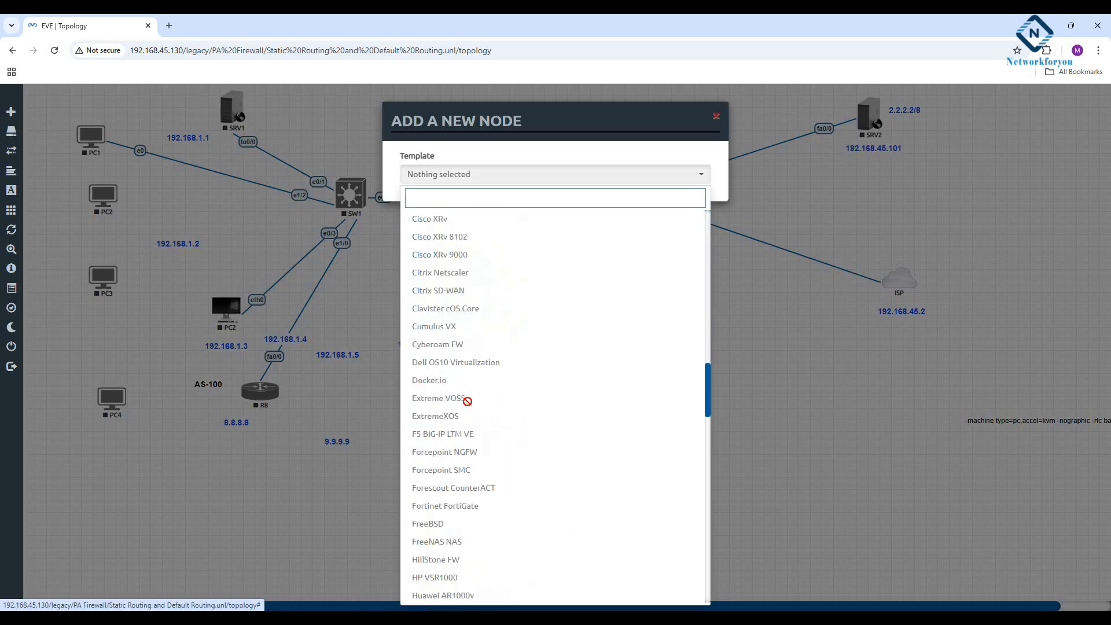
click(718, 117)
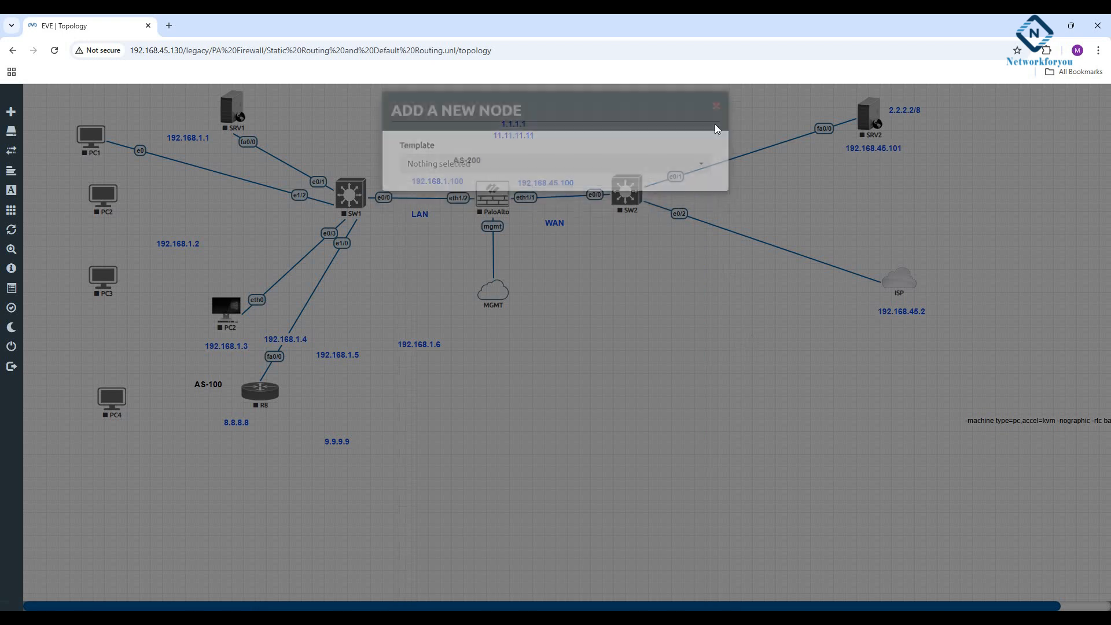
Add one Windows node with the win-7 image and connect its e0 interface to SW1's e0/2
right_click(581, 289)
click(609, 310)
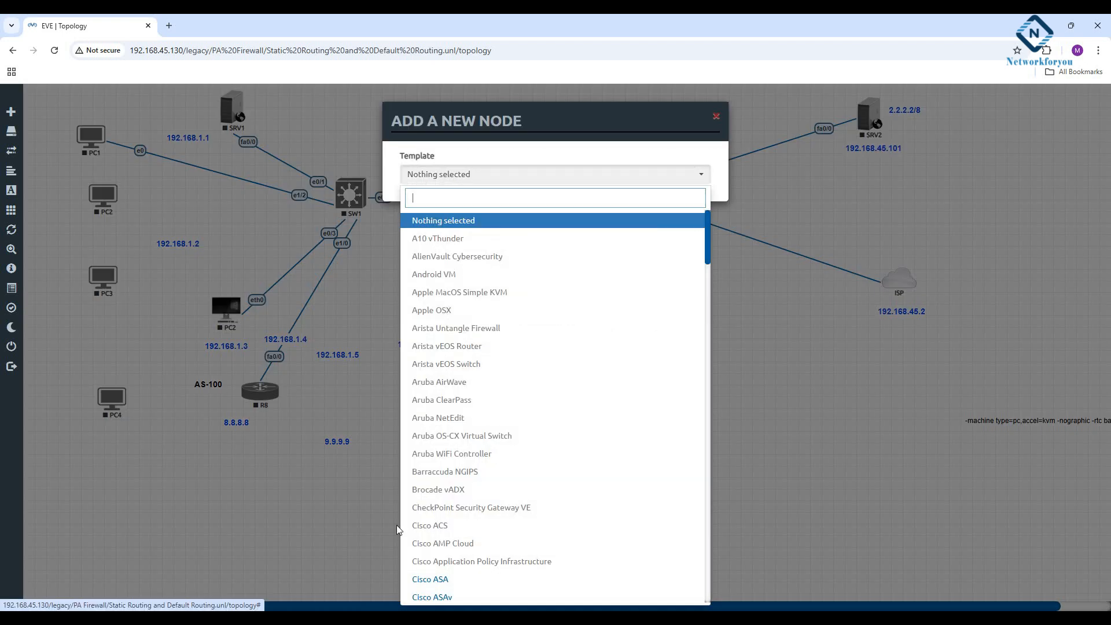
scroll(579, 429, down, 20)
scroll(580, 431, down, 20)
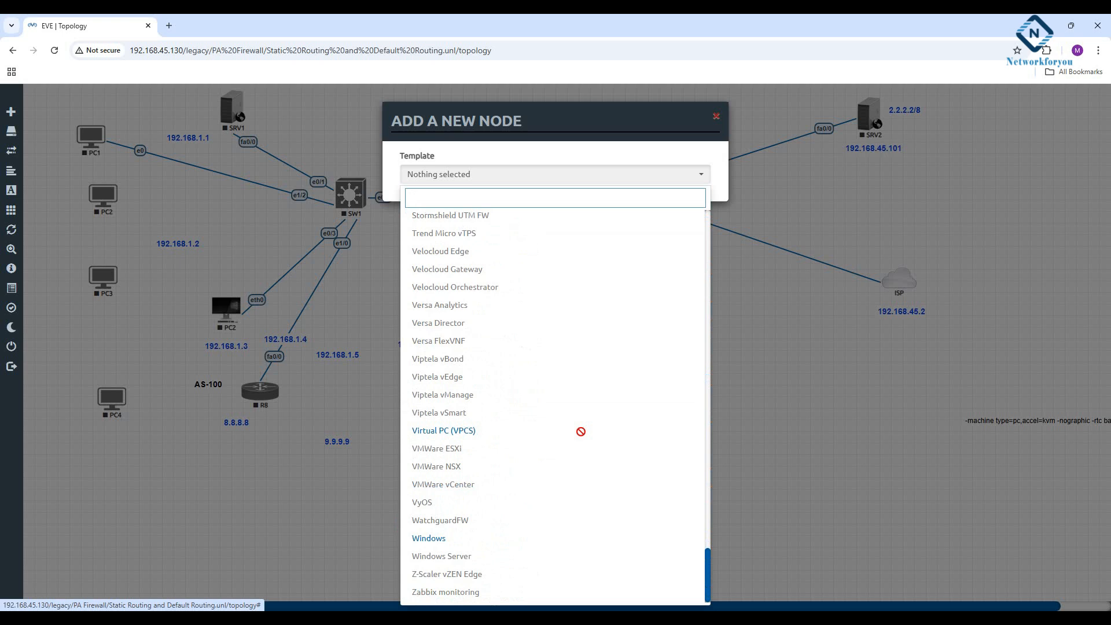
click(421, 538)
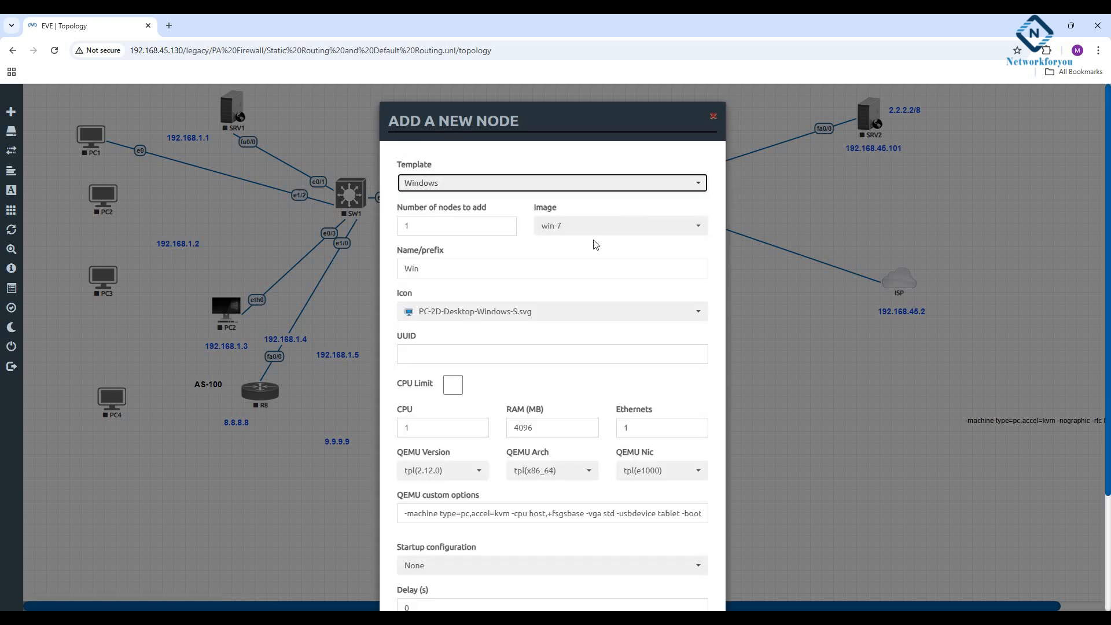
scroll(469, 422, down, 3)
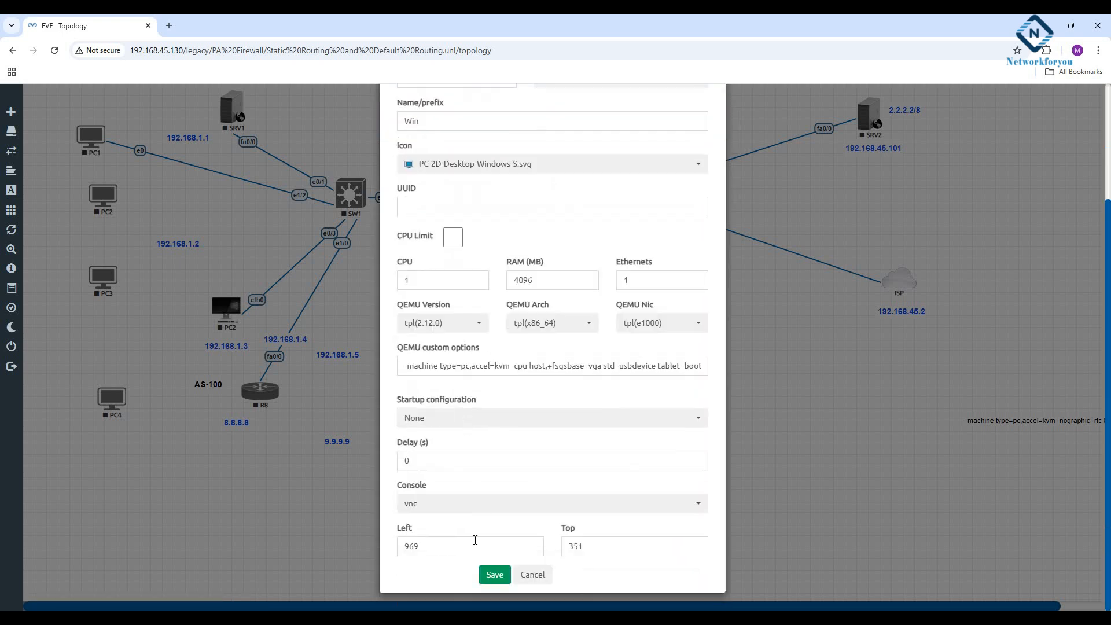
double_click(543, 281)
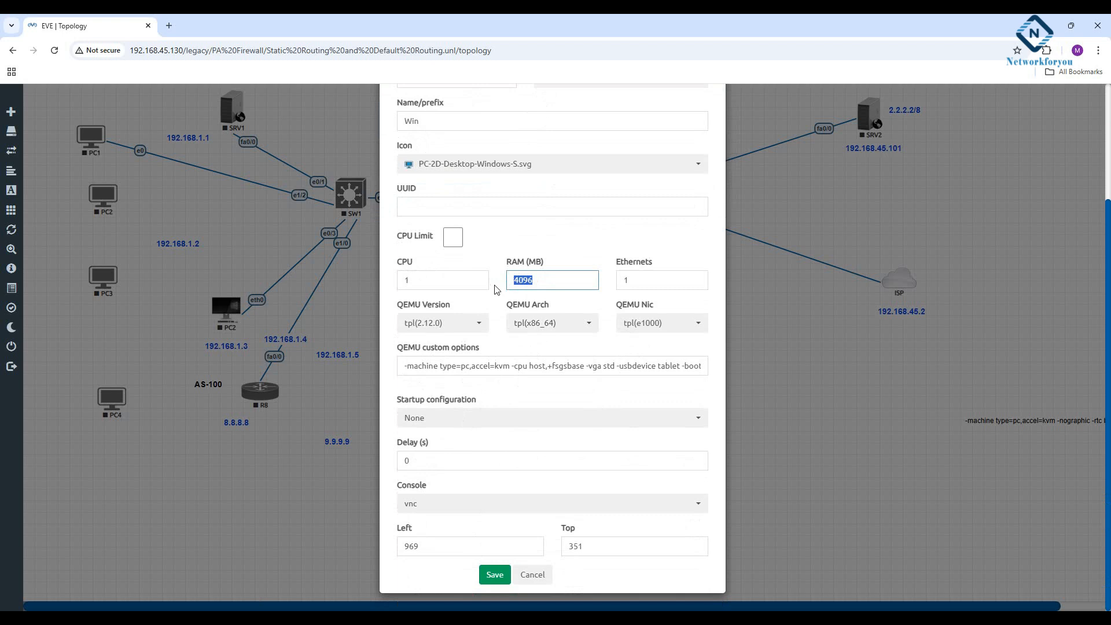
click(495, 574)
drag(601, 301, 345, 195)
click(595, 409)
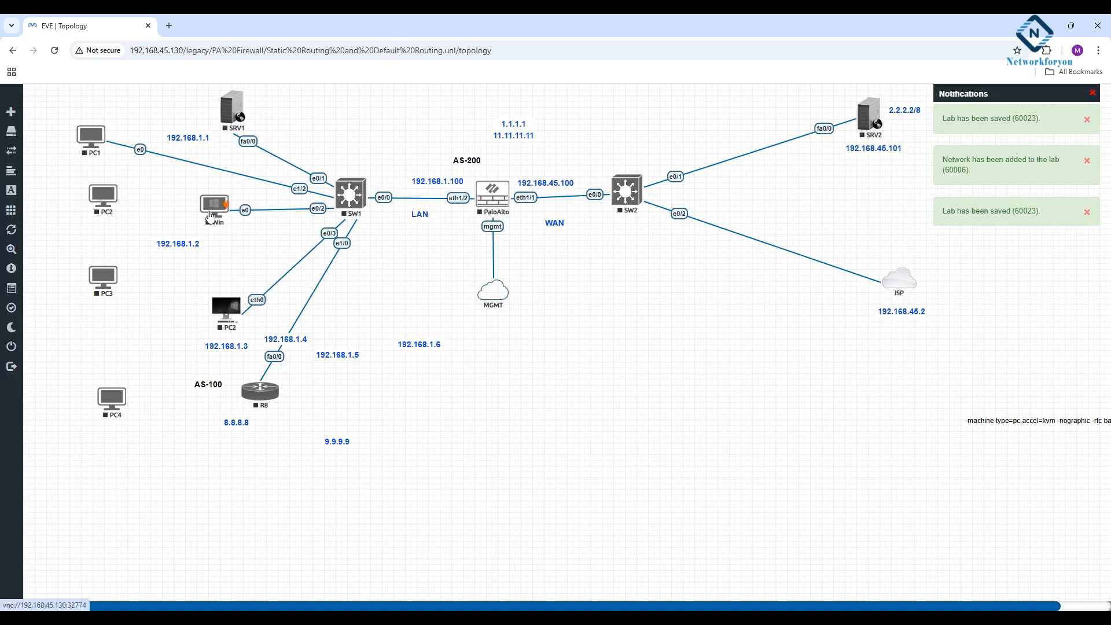
Try twice to start the Win node linked to SW1 and nudge it slightly on the topology
right_click(210, 216)
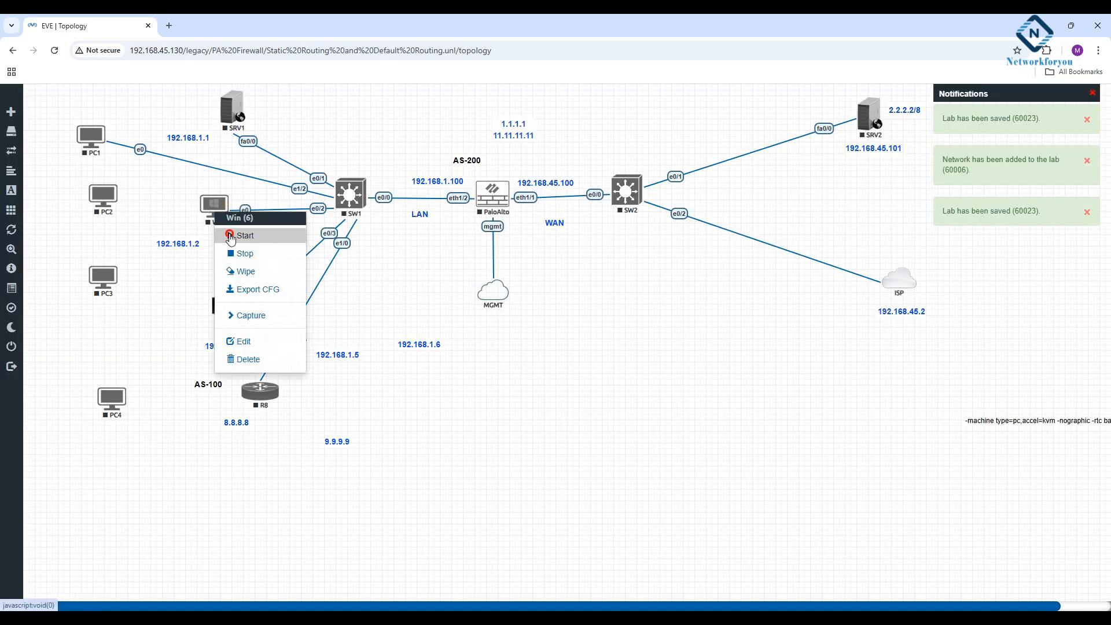
click(231, 237)
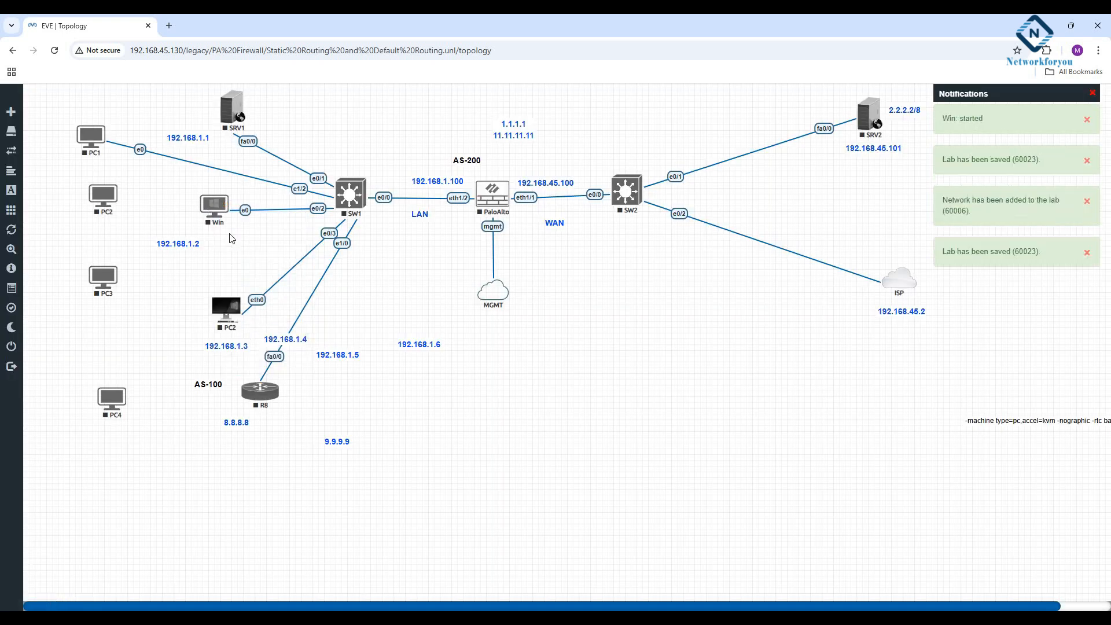
right_click(215, 207)
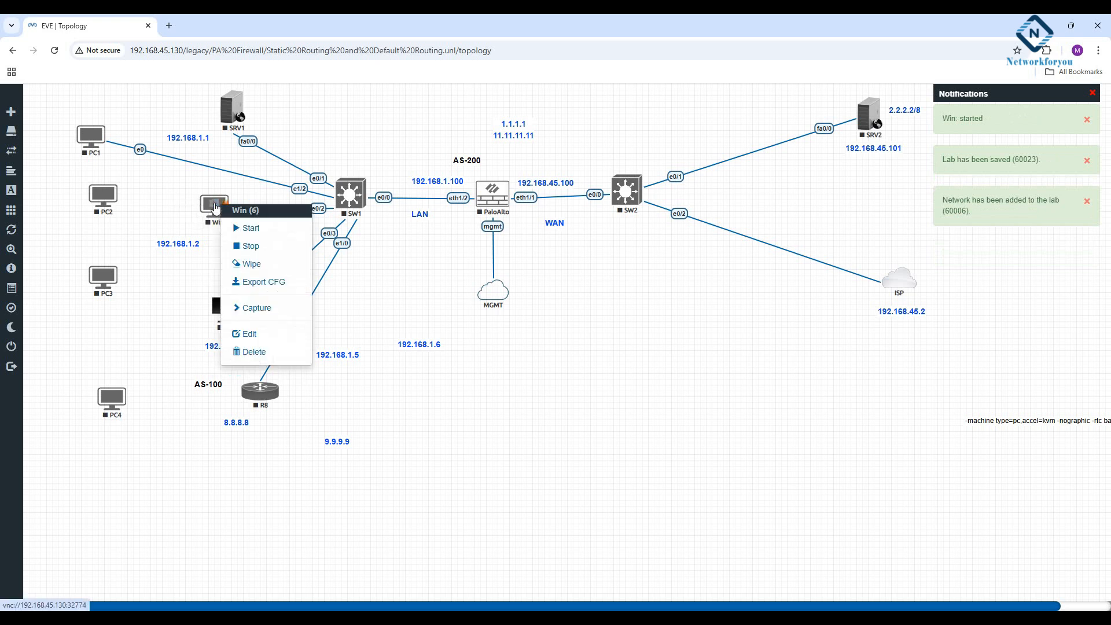
click(237, 226)
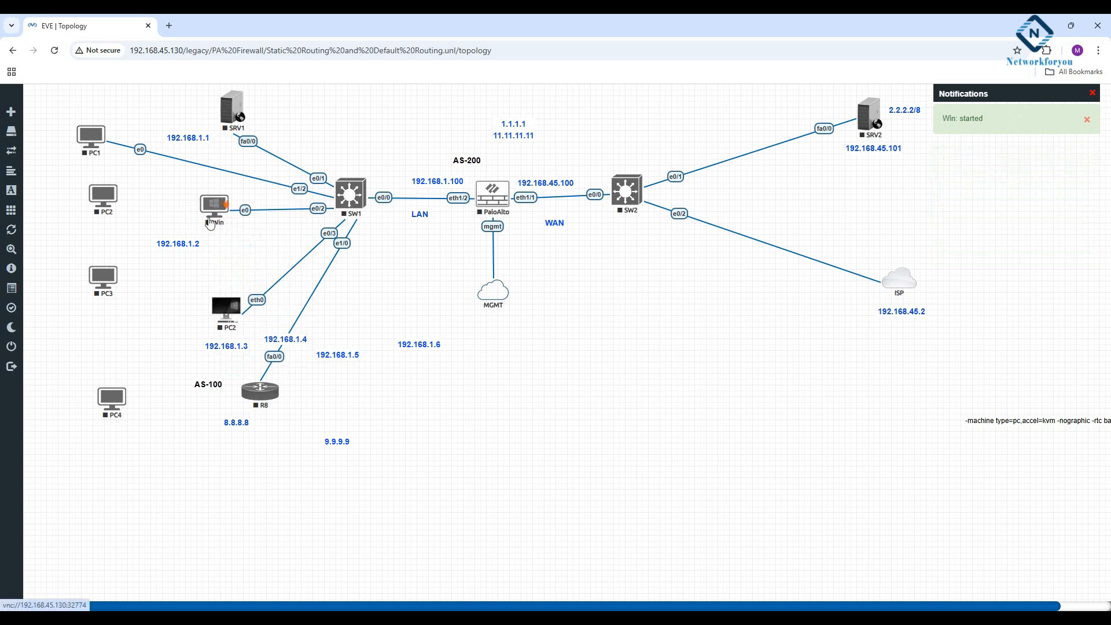
mouse_move(219, 214)
mouse_down()
mouse_move(413, 278)
mouse_move(376, 278)
mouse_move(234, 223)
mouse_up()
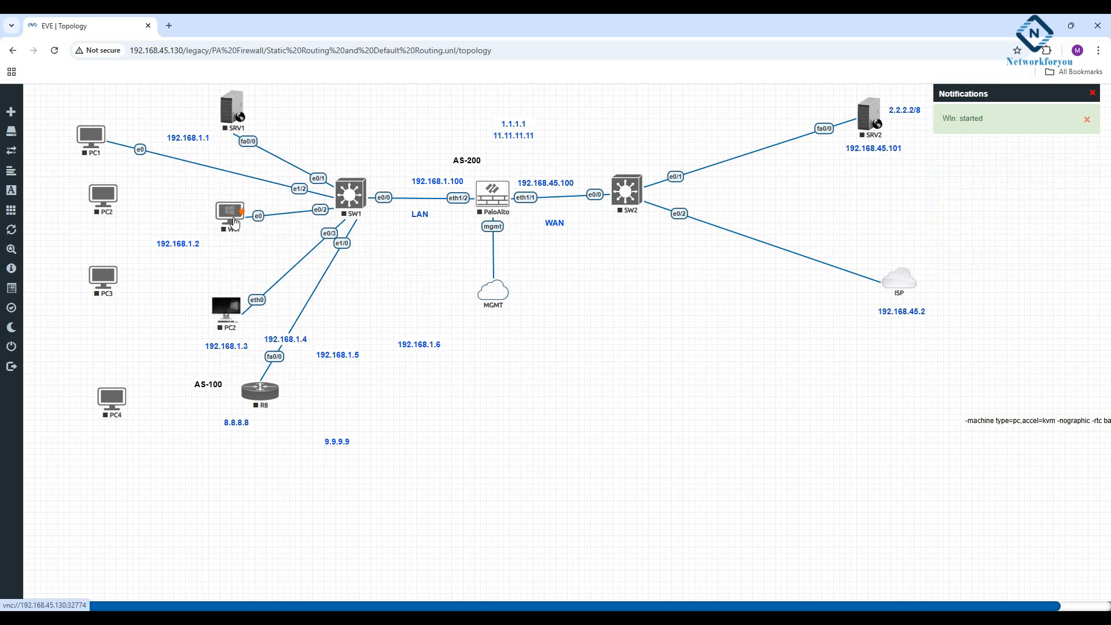
mouse_move(234, 222)
mouse_down()
mouse_move(256, 250)
mouse_move(428, 309)
mouse_move(256, 252)
mouse_move(225, 227)
mouse_up()
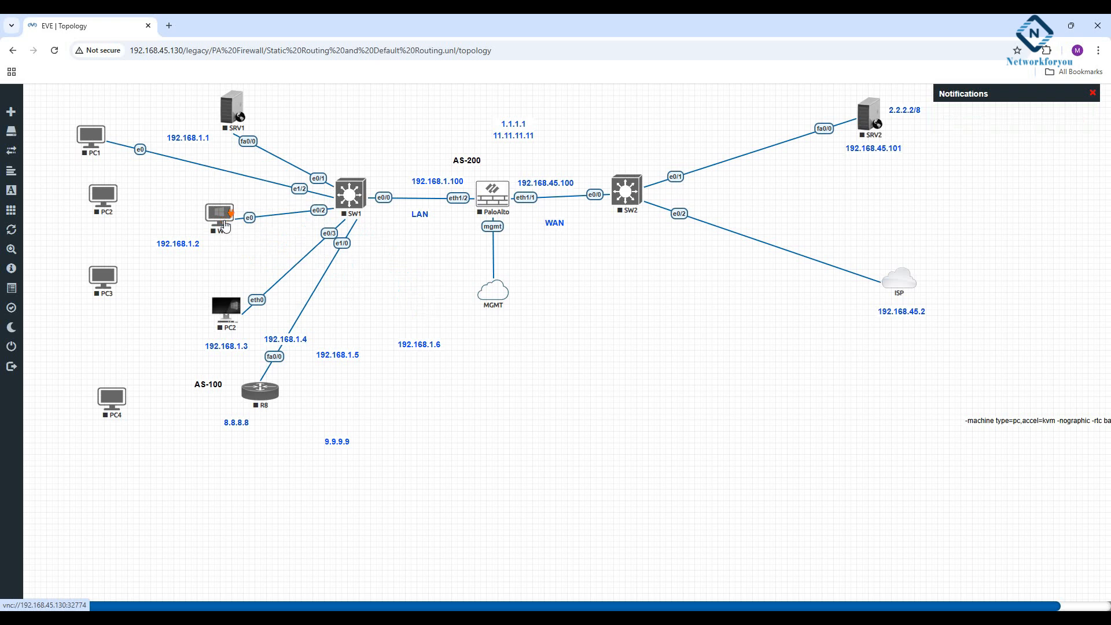
Close the Static Routing lab and open the a.unl lab
mouse_move(12, 348)
click(52, 350)
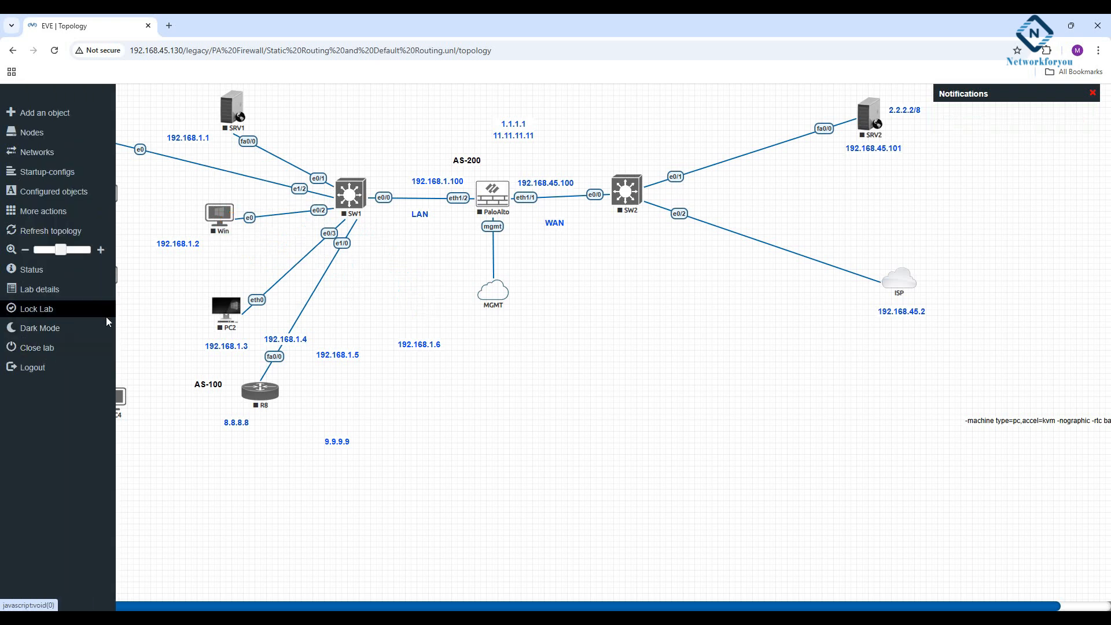
click(62, 241)
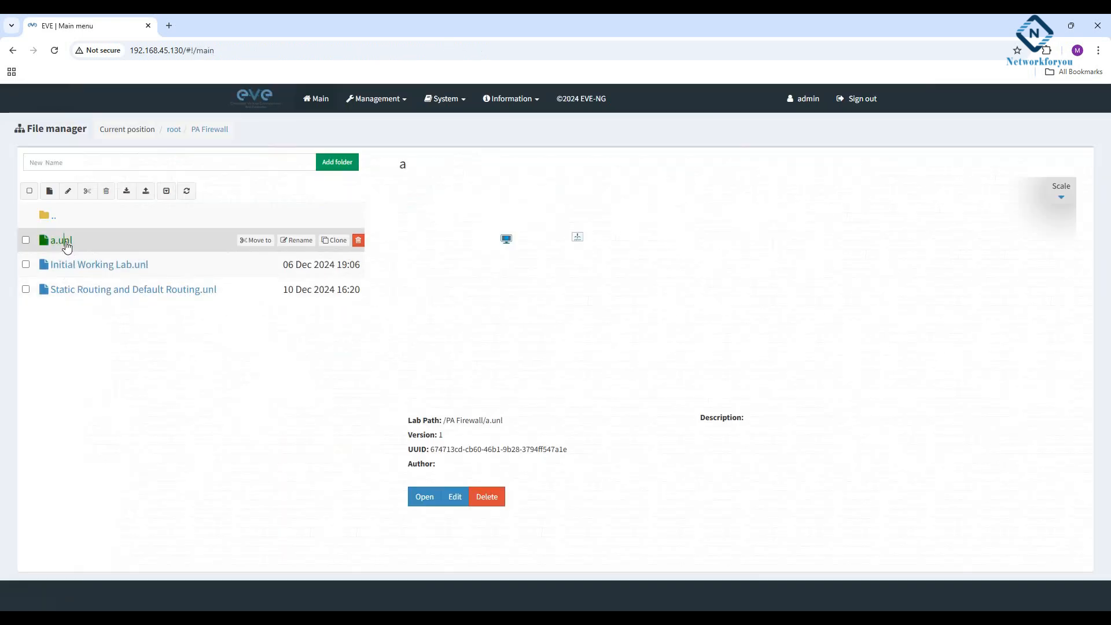
click(412, 498)
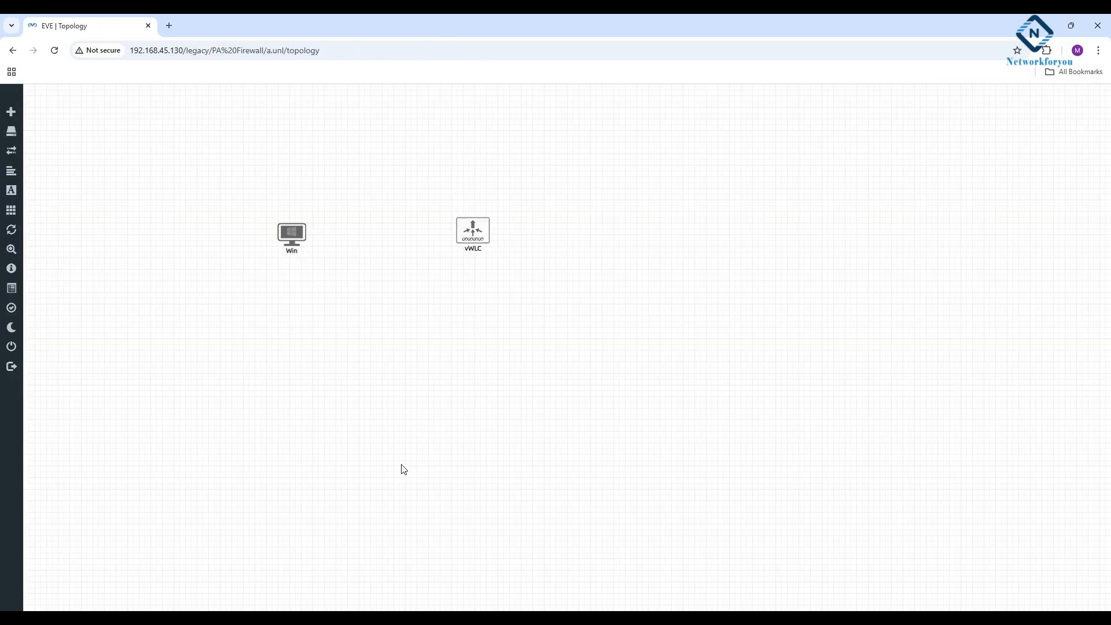
Delete the existing Win node from the topology
right_click(292, 243)
click(356, 386)
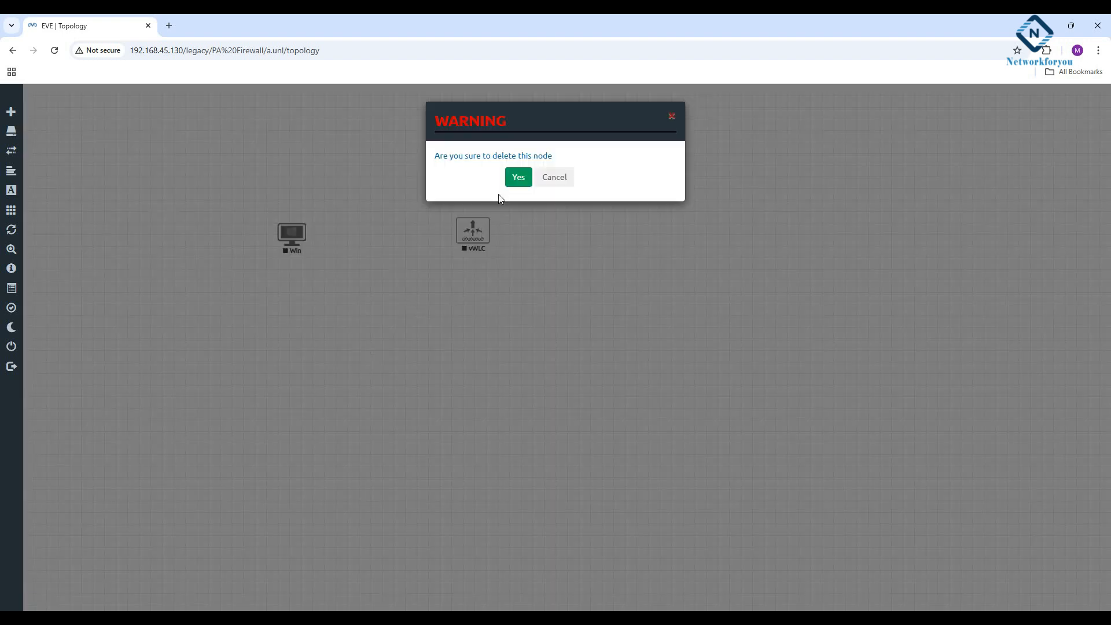
click(517, 177)
Add one new Windows node with the win-7 image and 4096 MB RAM above the vWLC node
right_click(280, 179)
click(314, 198)
scroll(432, 417, down, 3)
scroll(432, 416, down, 20)
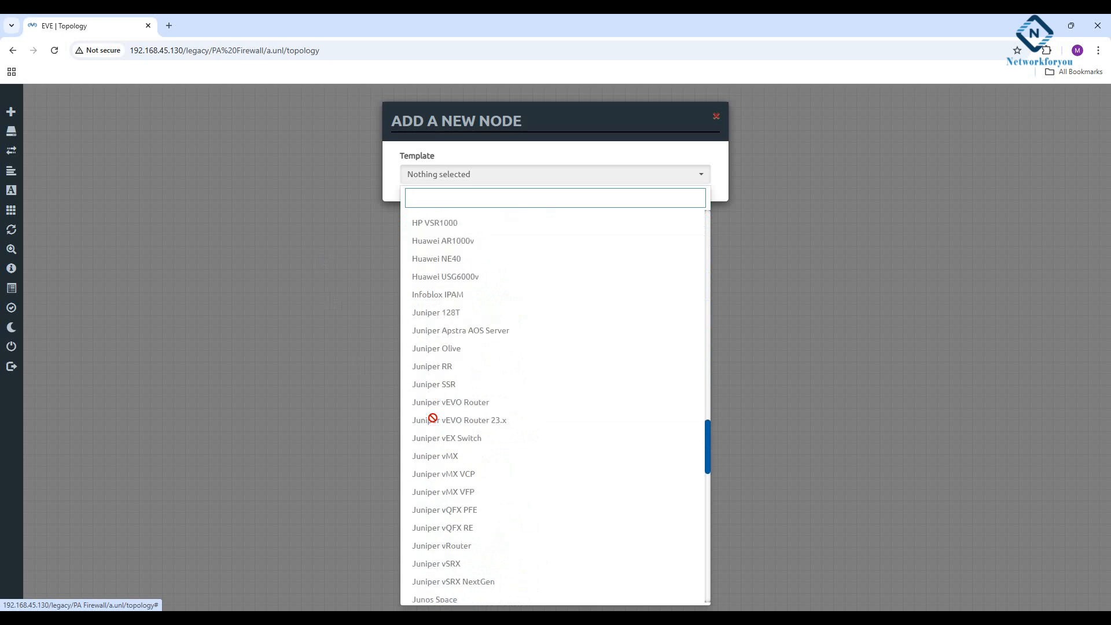
scroll(433, 416, down, 15)
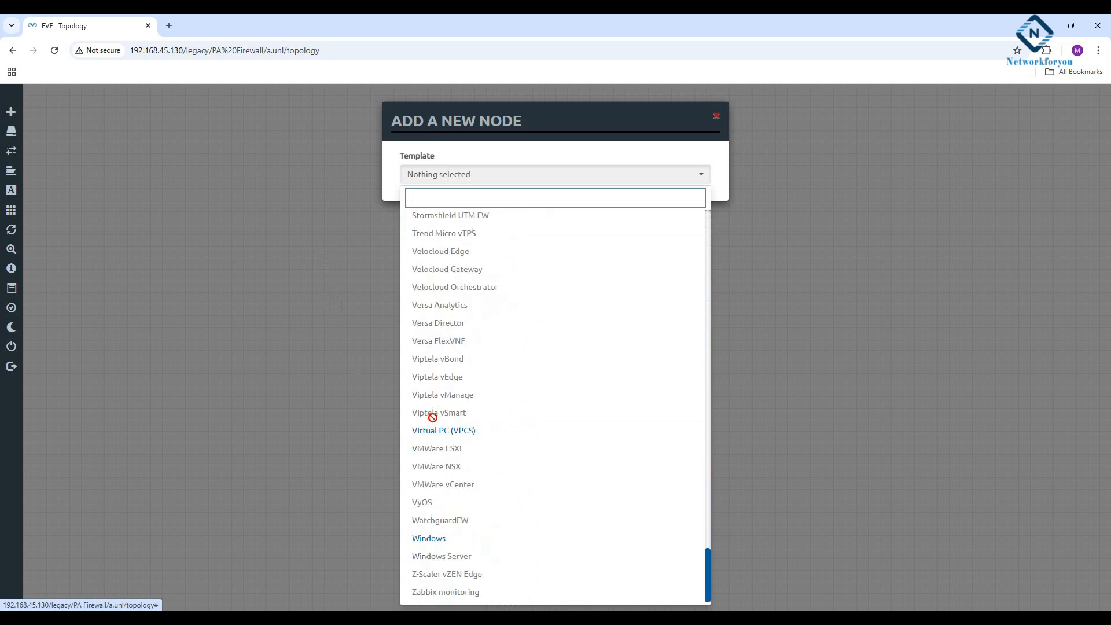
click(470, 540)
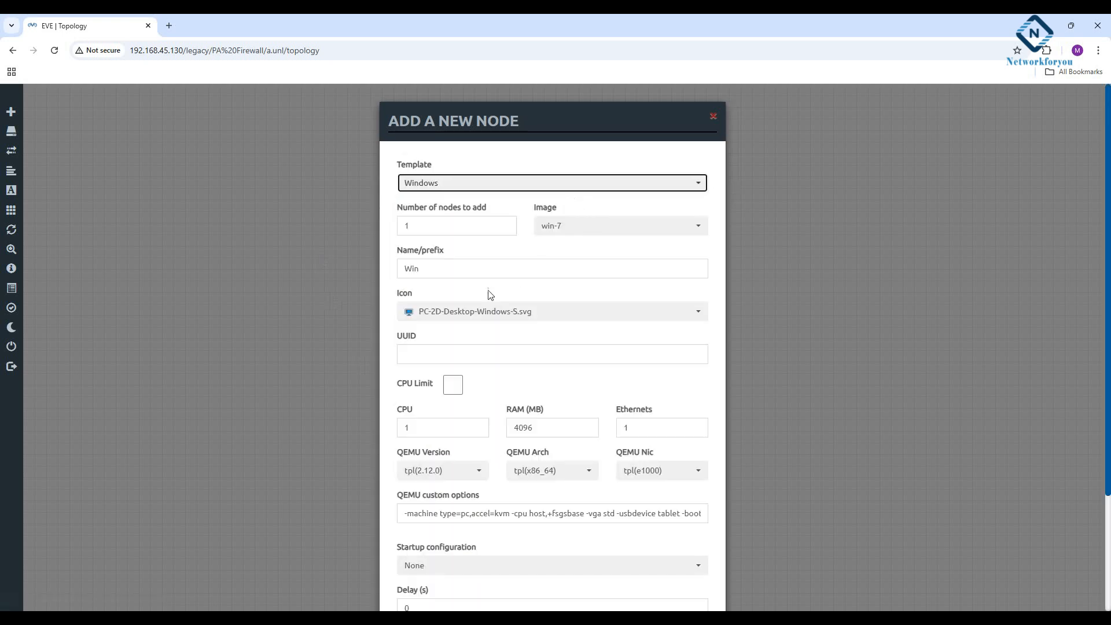
scroll(552, 533, down, 3)
click(492, 575)
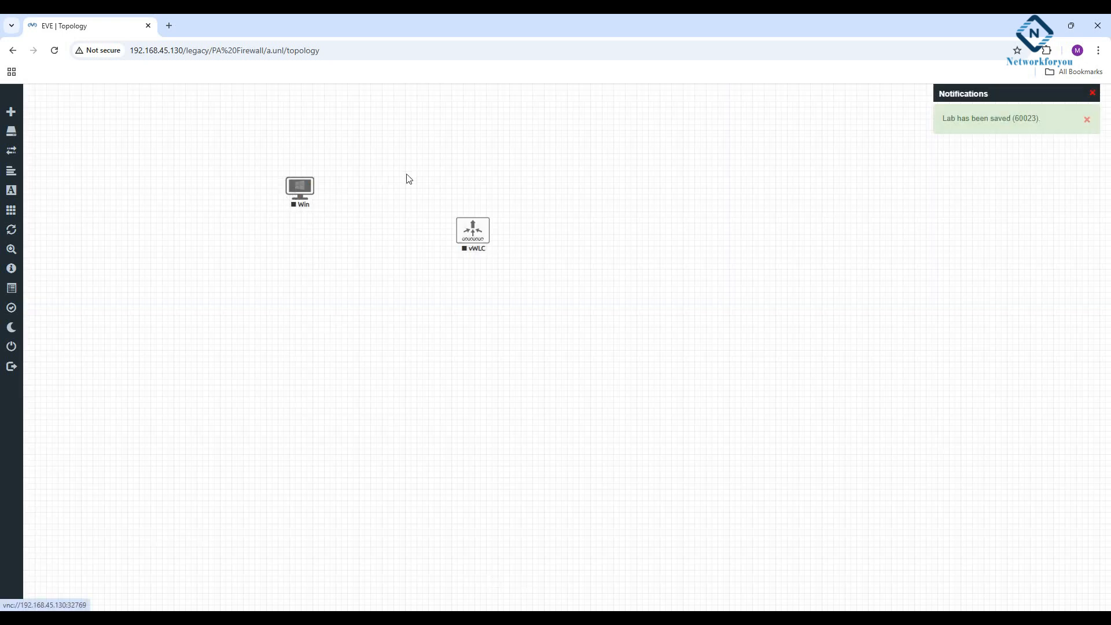
Add one Cisco vIOS Switch node named Switch to the right of the Win node
right_click(408, 179)
click(441, 201)
scroll(492, 416, down, 12)
scroll(494, 419, down, 3)
click(442, 471)
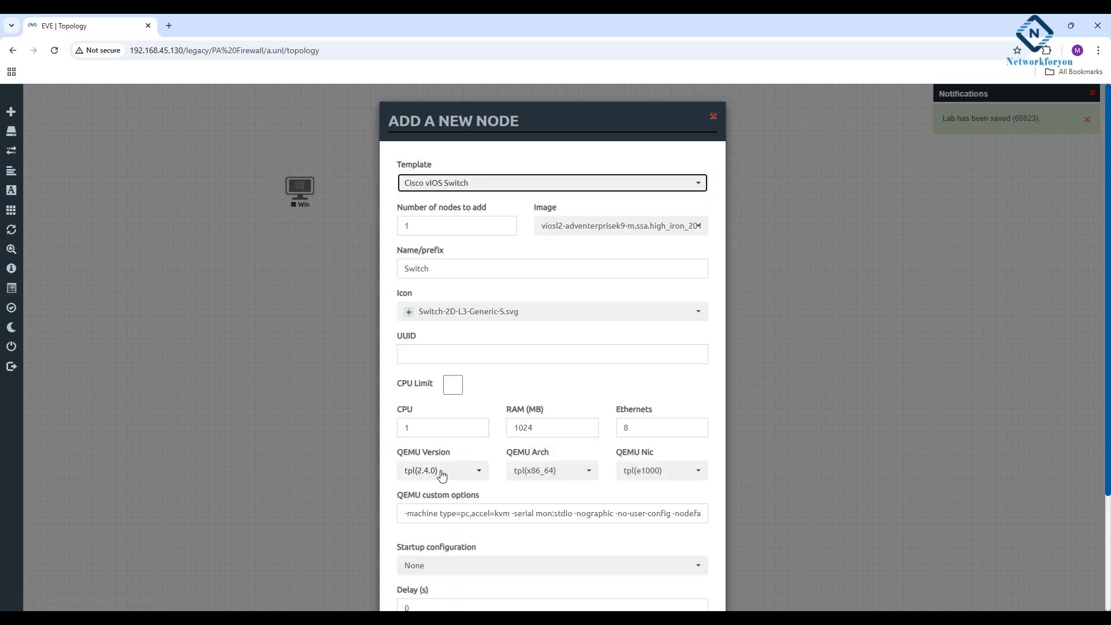
scroll(453, 452, down, 3)
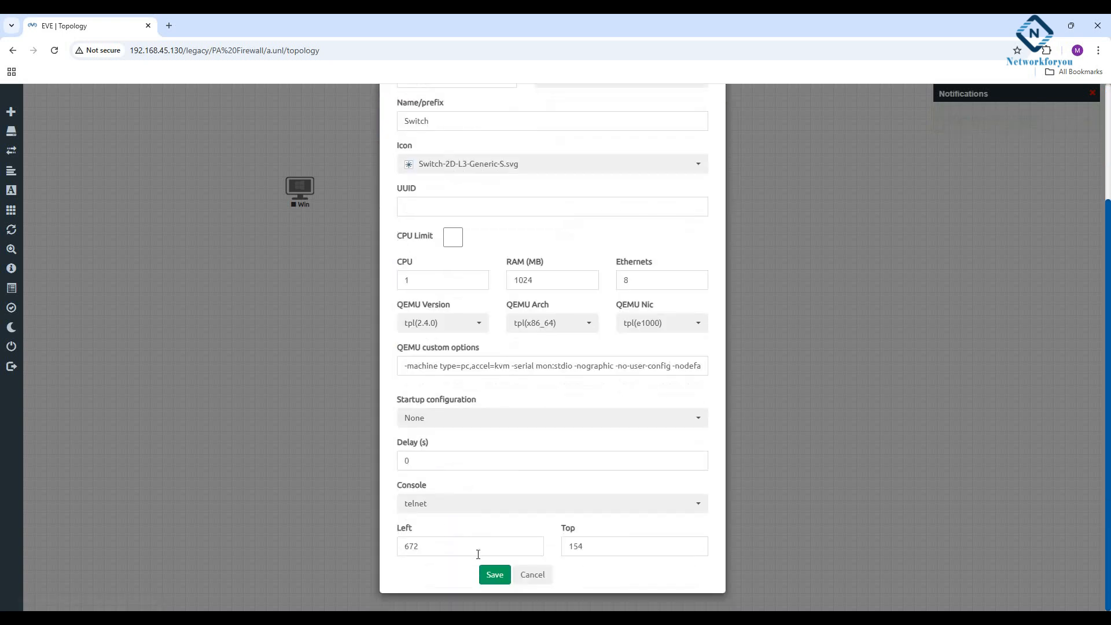
click(494, 575)
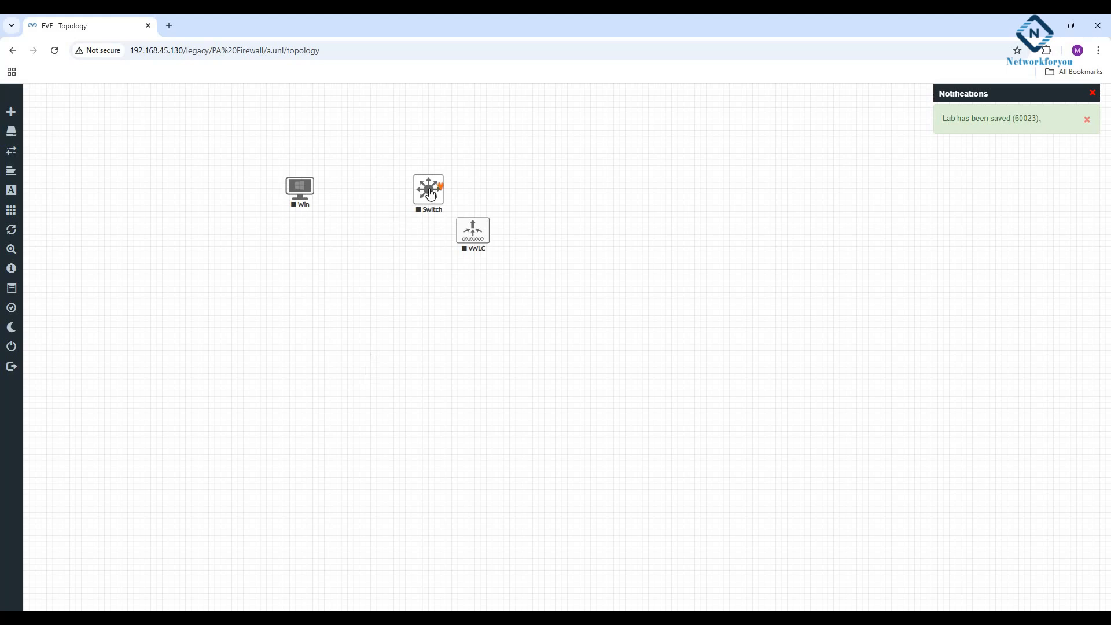
Connect the Win node's e0 interface to the Switch's Gi0/0, with both nodes level above the vWLC node
drag(300, 189, 401, 165)
click(577, 429)
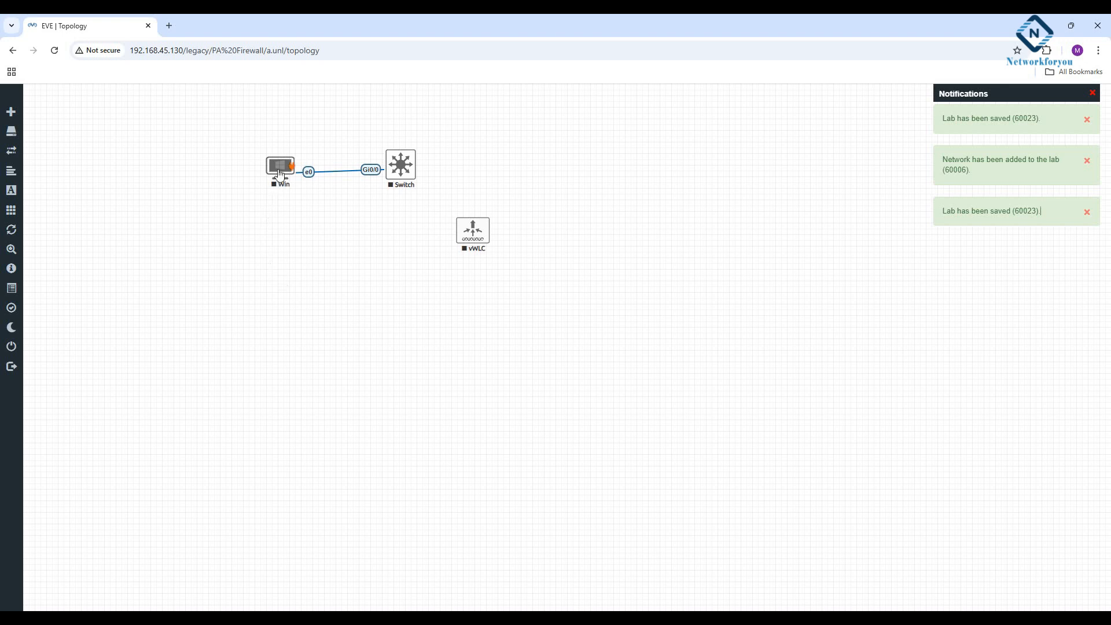
Move the vWLC node well to the right of the Switch, and start the Switch, vWLC and Win nodes
drag(475, 237, 737, 174)
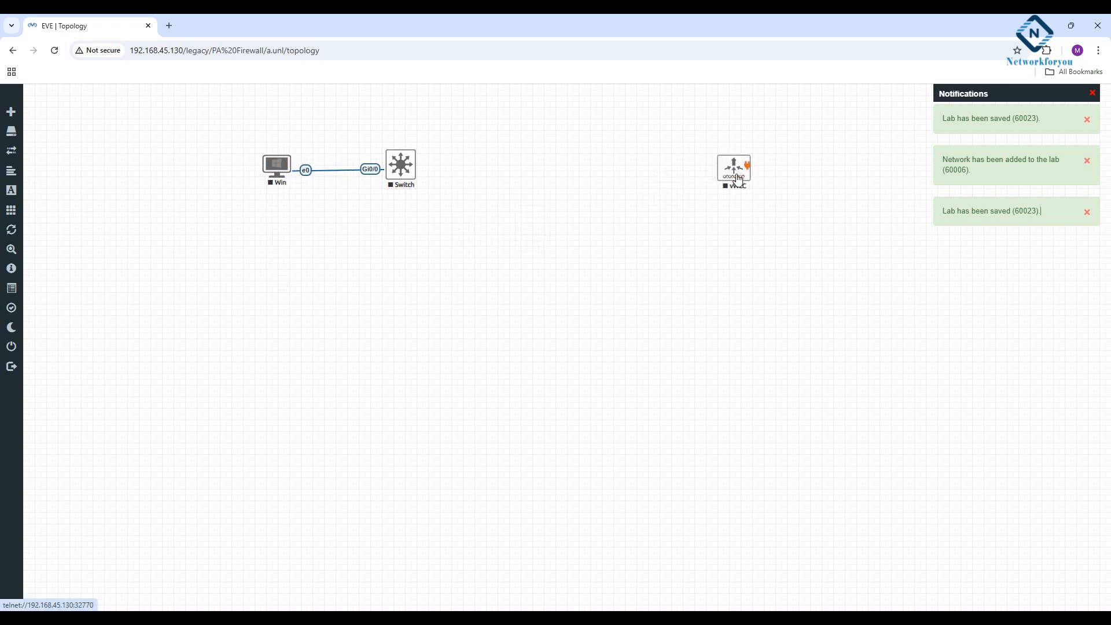
right_click(408, 179)
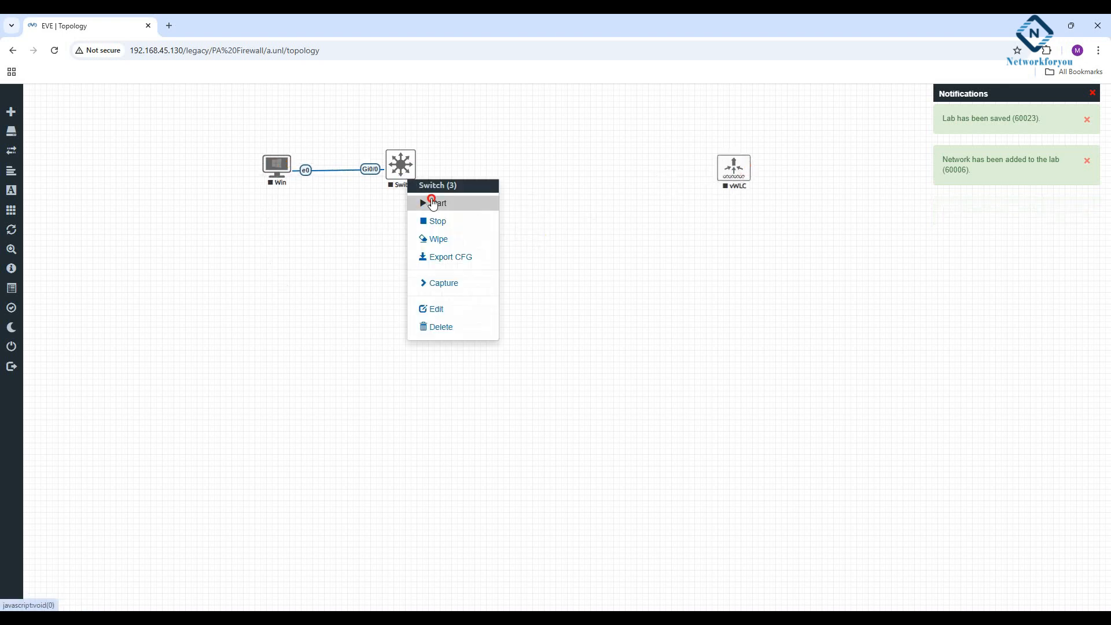
right_click(737, 169)
click(759, 192)
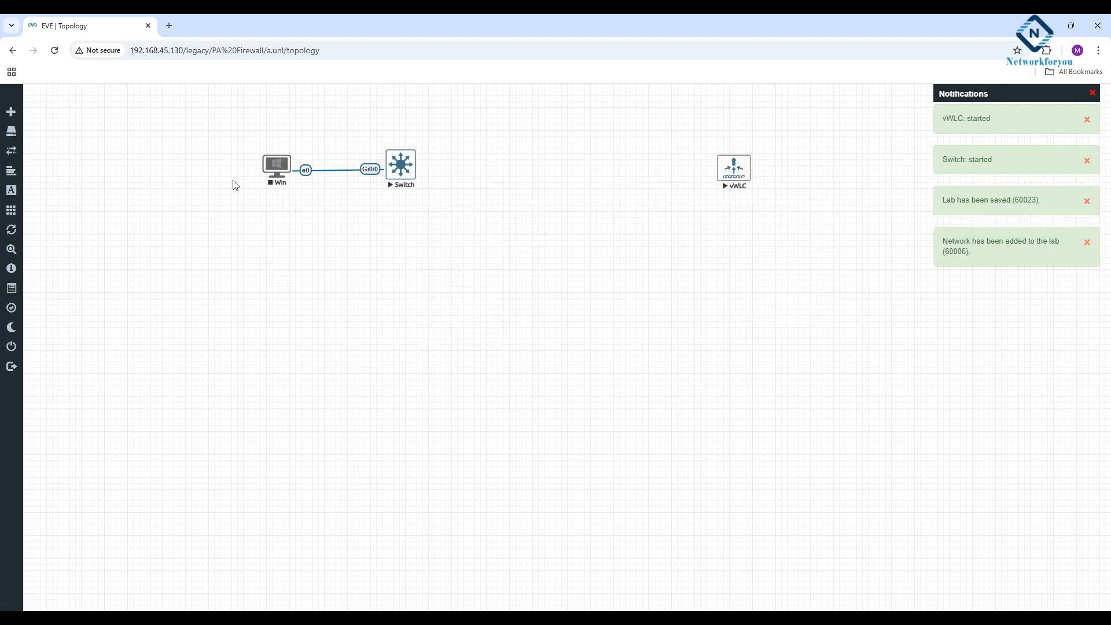
right_click(264, 169)
click(288, 189)
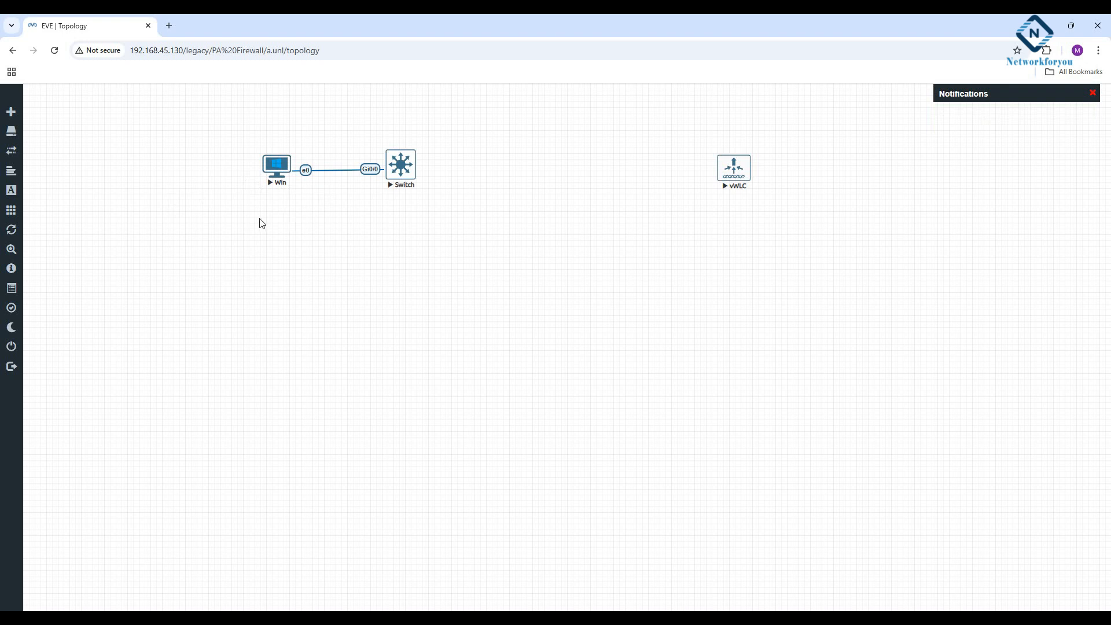
Open the Win node's console and move the Win node further left from the Switch on the topology
click(276, 174)
click(585, 136)
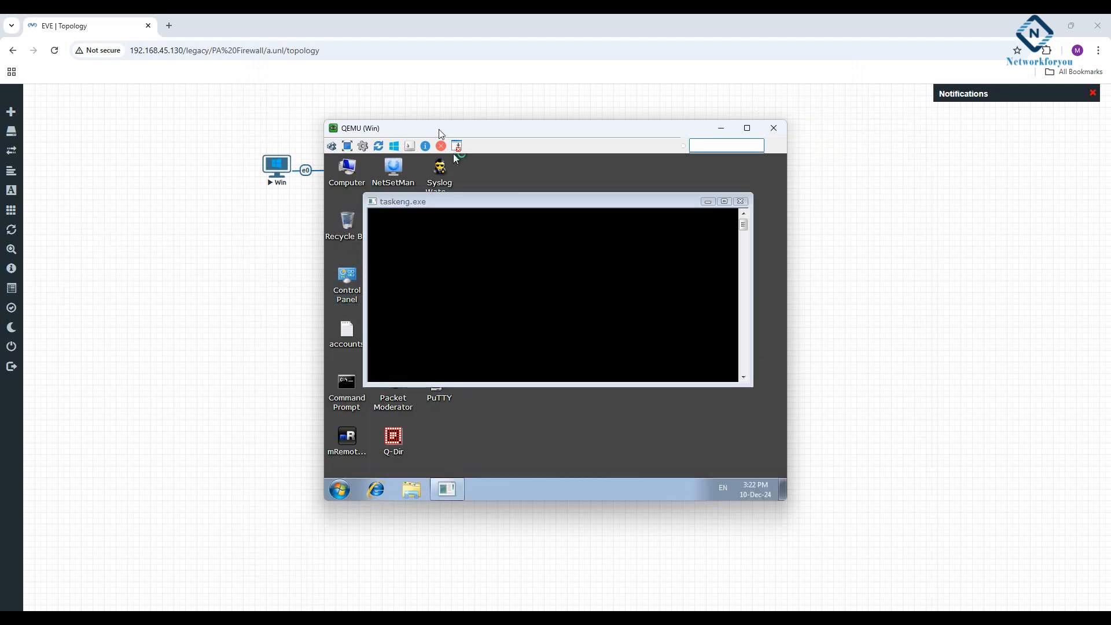
drag(439, 133, 617, 143)
click(274, 163)
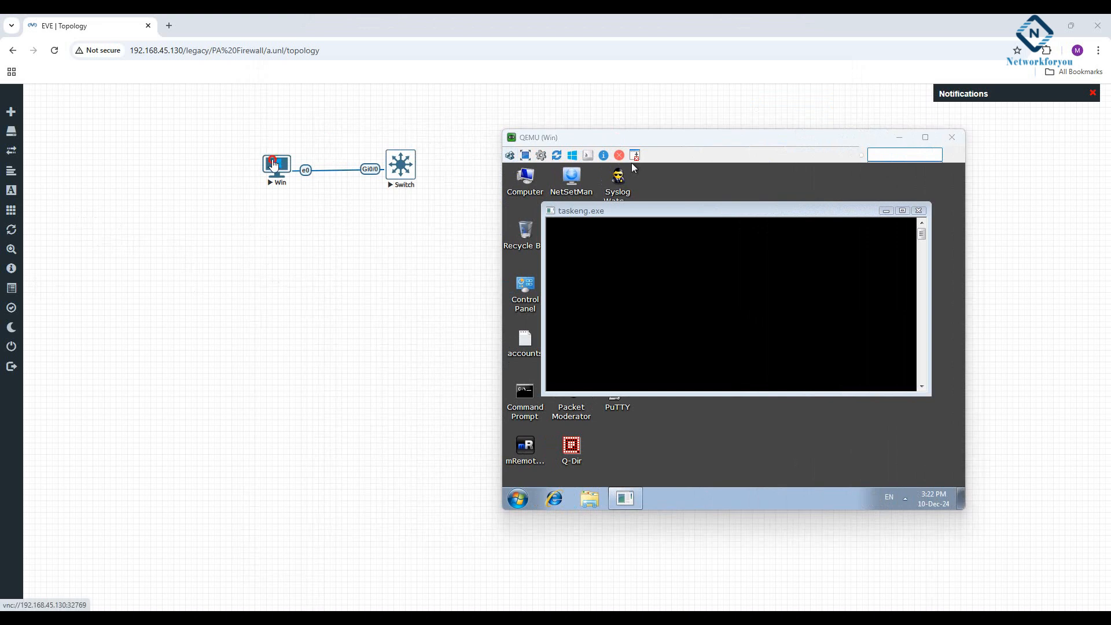
drag(273, 164, 213, 162)
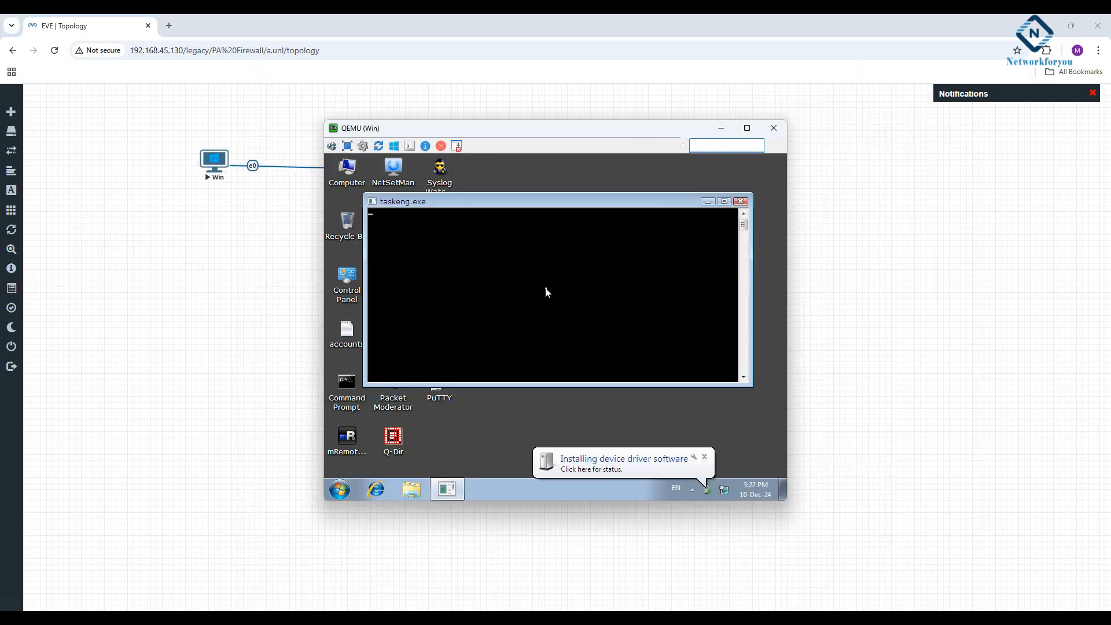
Close the taskeng.exe window and the driver notification on the Win desktop, and minimise its console
click(740, 202)
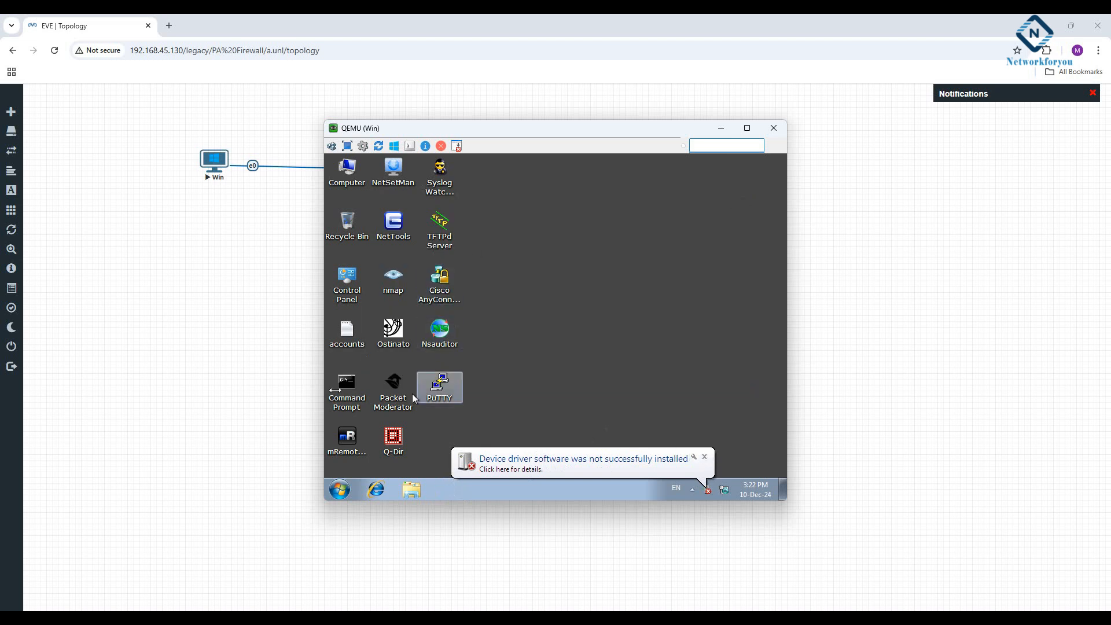
click(704, 458)
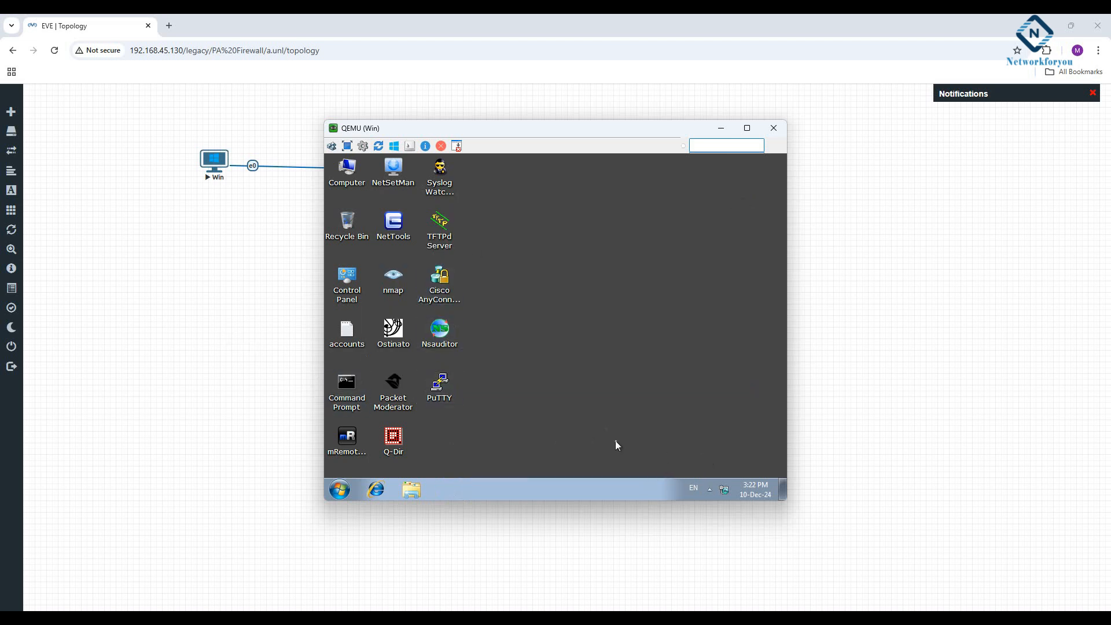
click(723, 136)
Start adding one new node using the Palo Alto template and the paloalto-11.0.0-N image
right_click(446, 227)
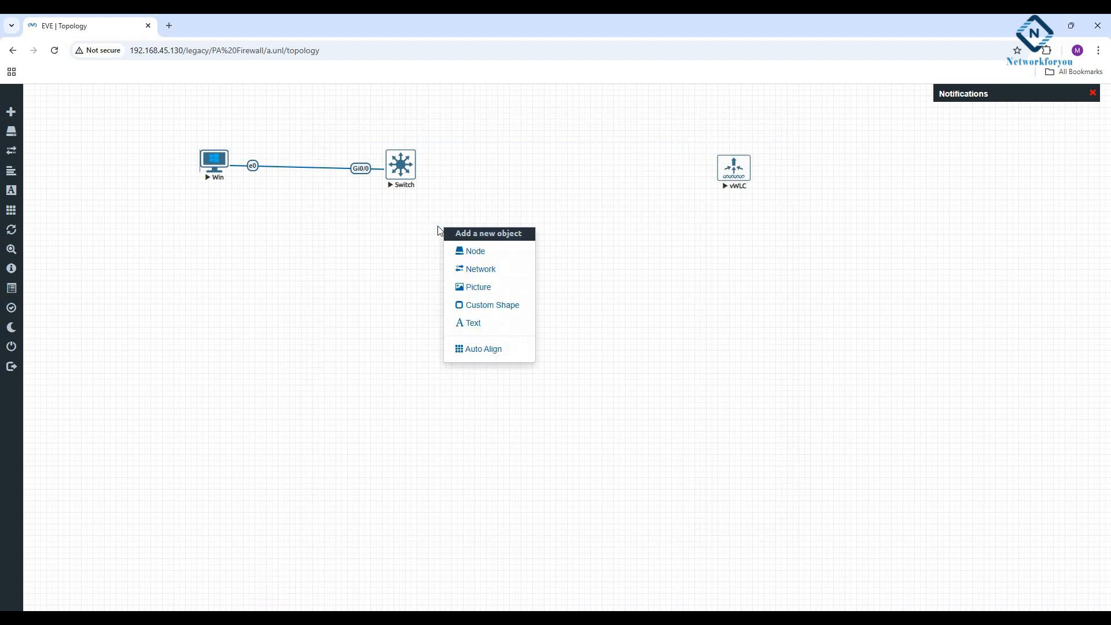
click(479, 253)
scroll(449, 450, down, 20)
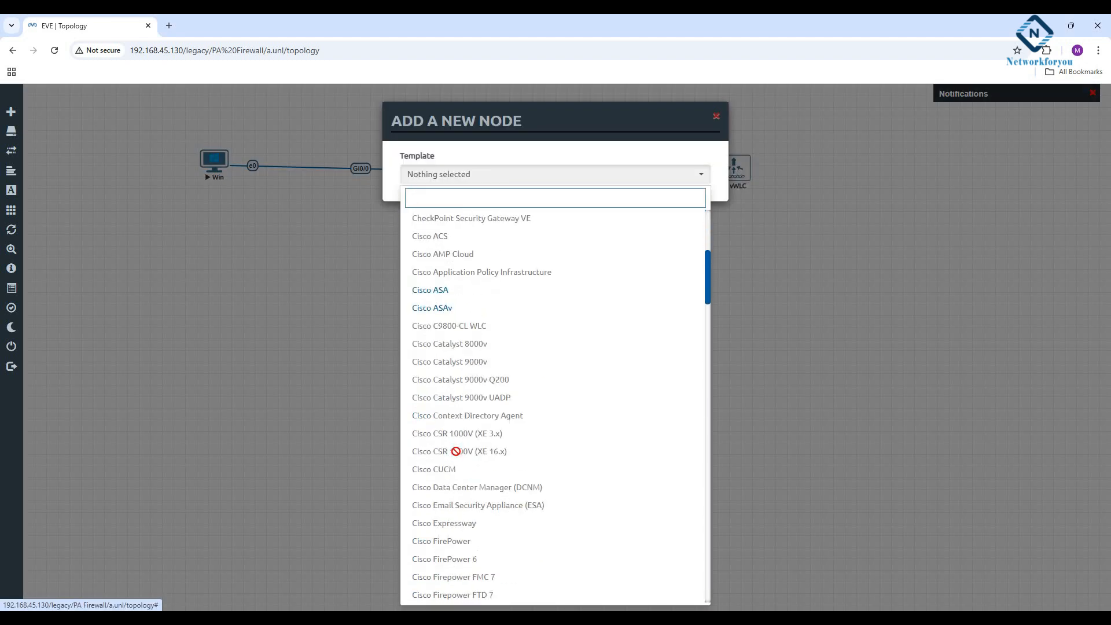
scroll(455, 451, down, 20)
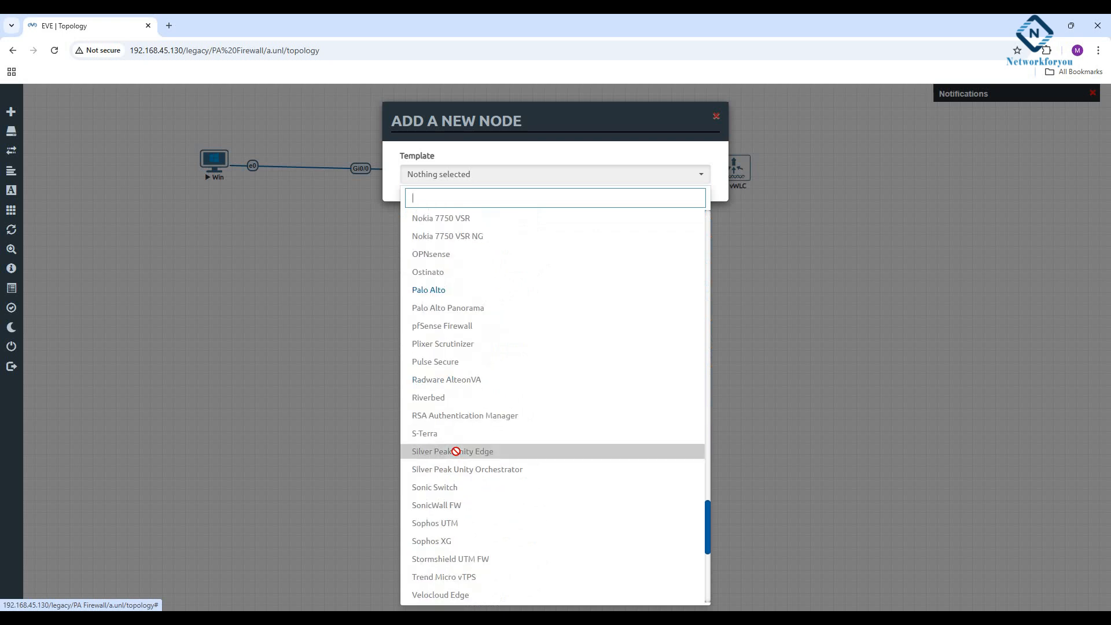
click(459, 290)
click(604, 228)
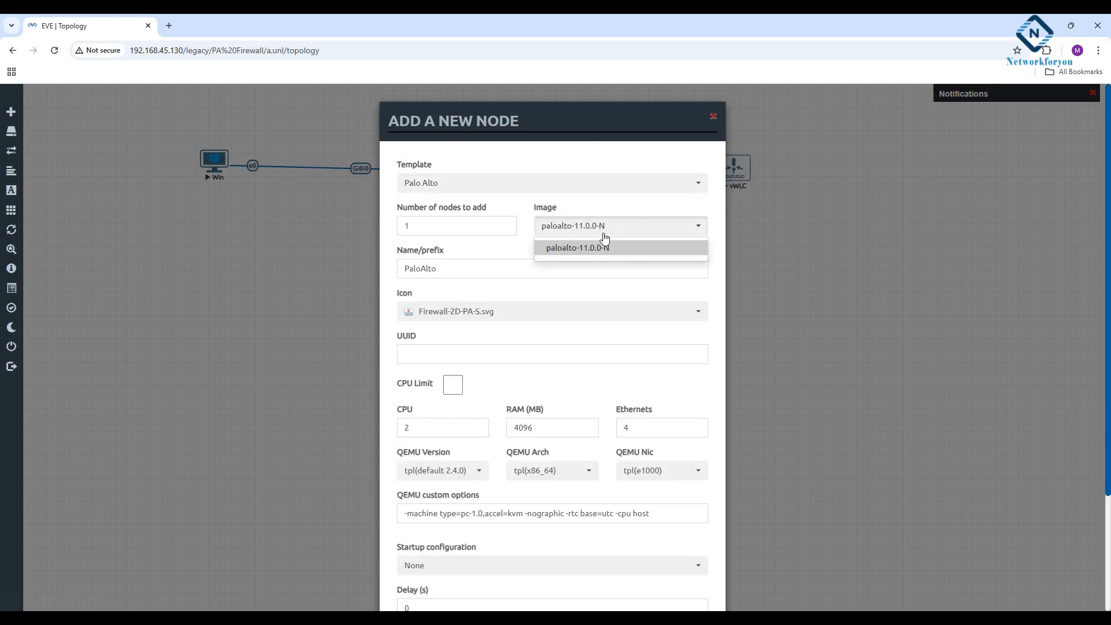
click(606, 247)
click(601, 226)
click(387, 297)
Give the PaloAlto node 4 CPUs and 16096 MB RAM, save it, and place it between the Switch and vWLC
scroll(531, 333, down, 2)
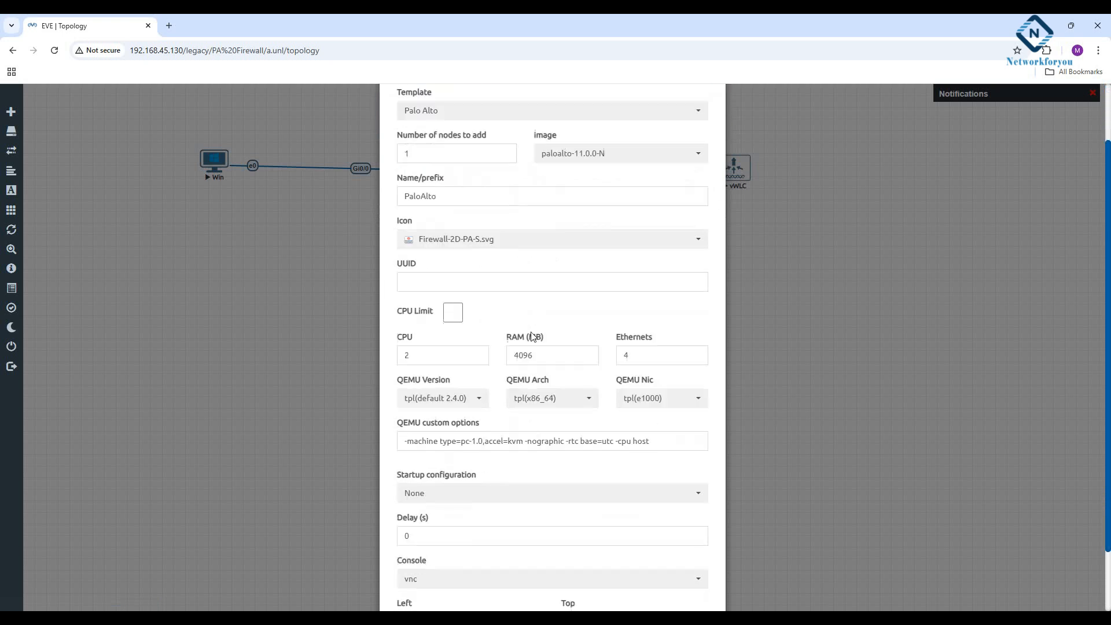
double_click(403, 313)
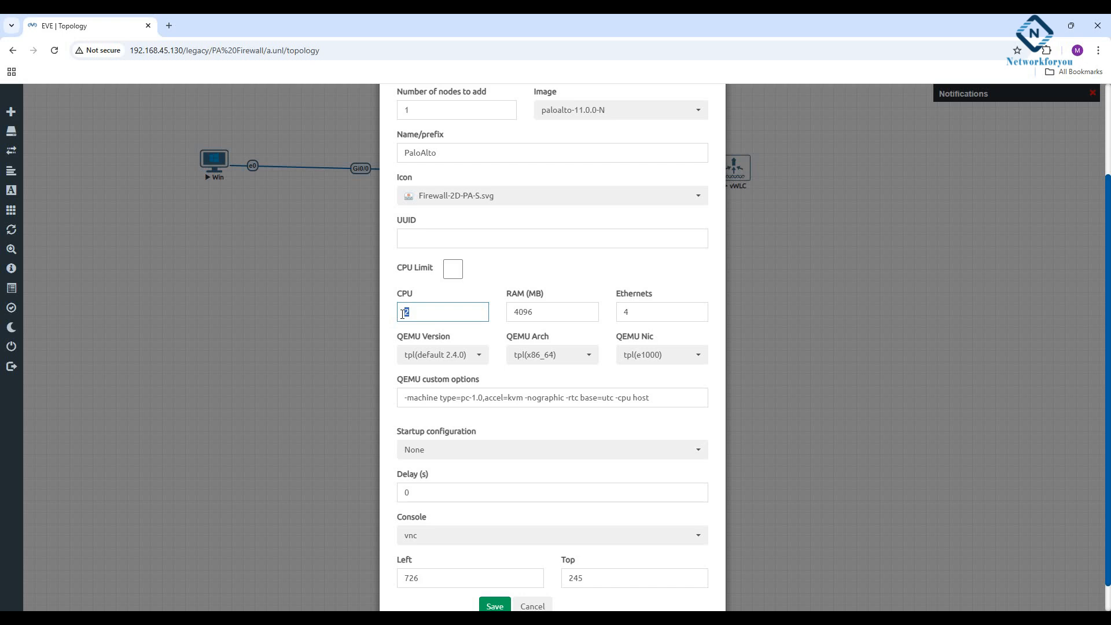
drag(518, 311, 507, 315)
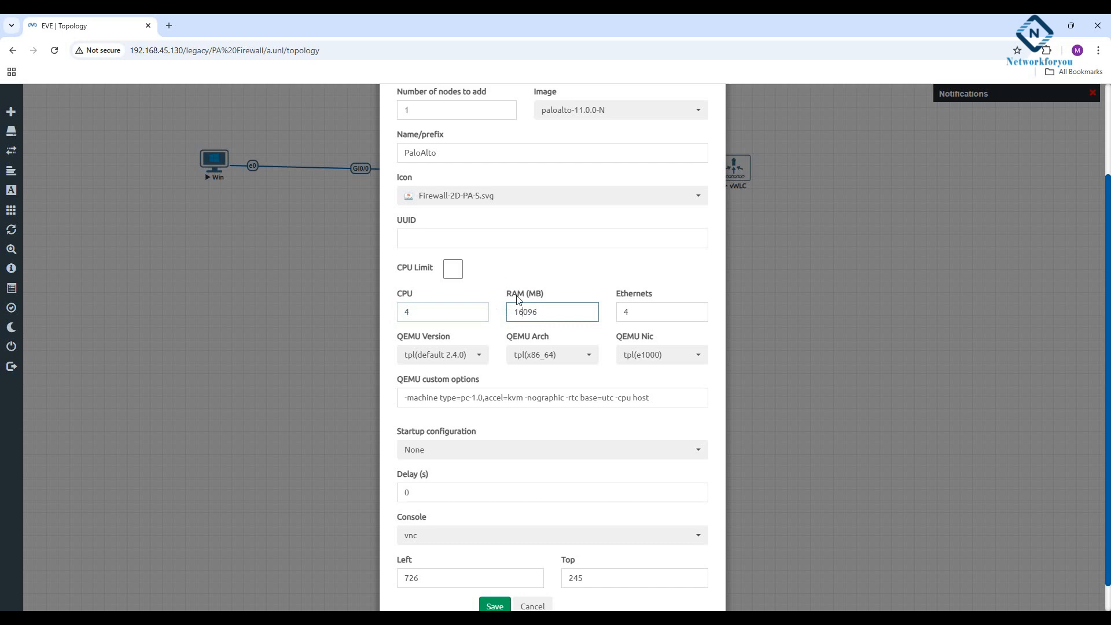
scroll(531, 392, down, 1)
click(495, 578)
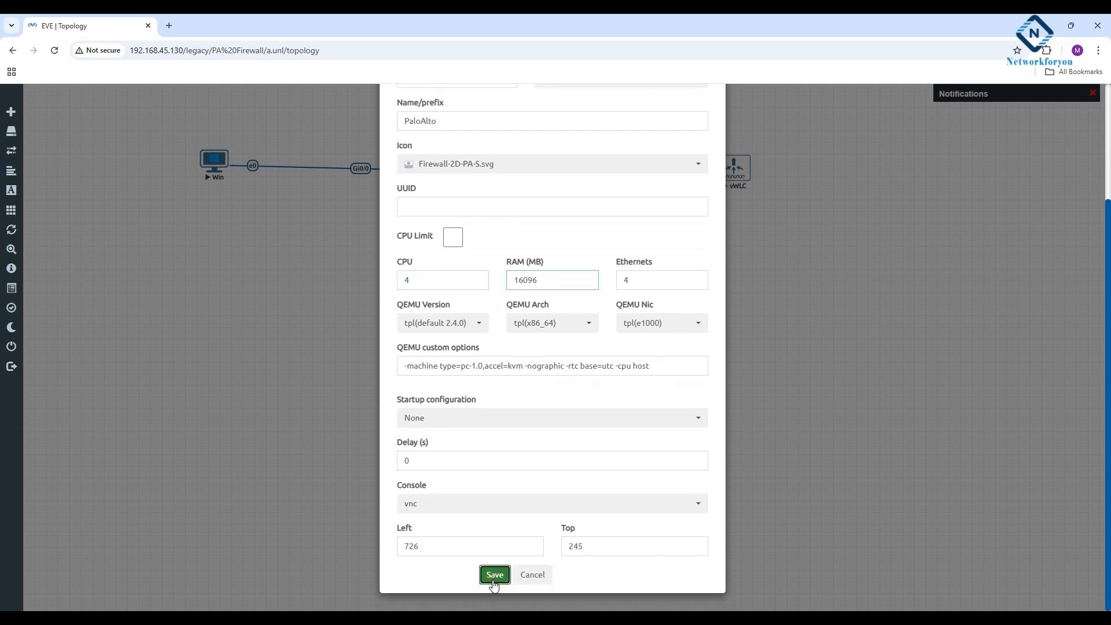
drag(453, 248, 507, 168)
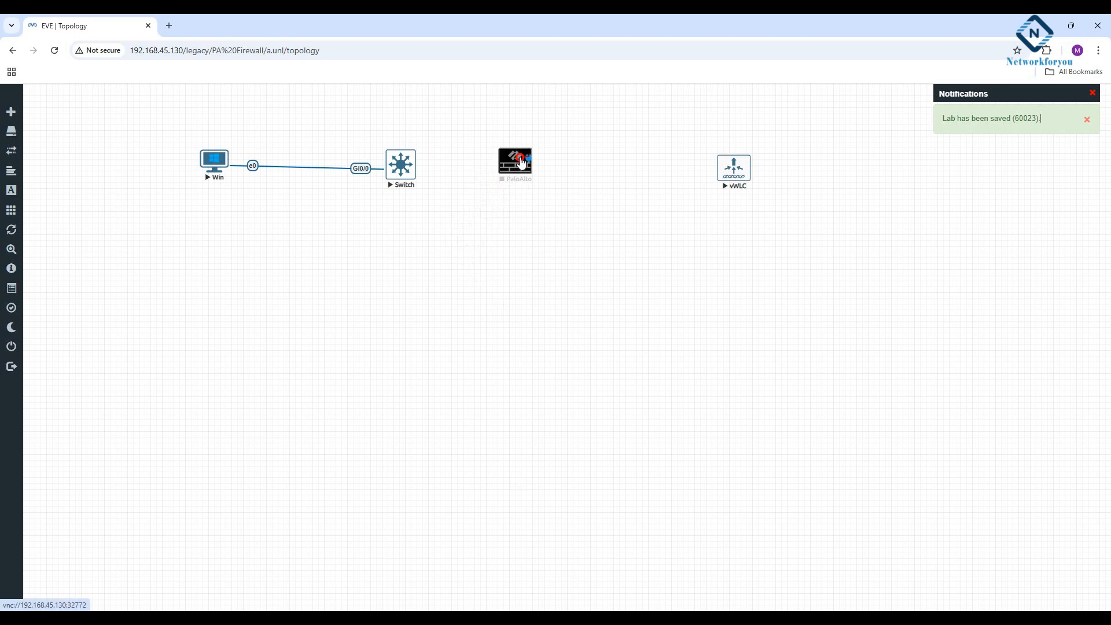
Add one Cisco vIOS Switch node between PaloAlto and vWLC, and connect its Gi0/0 to PaloAlto's eth1/1
right_click(655, 168)
click(686, 192)
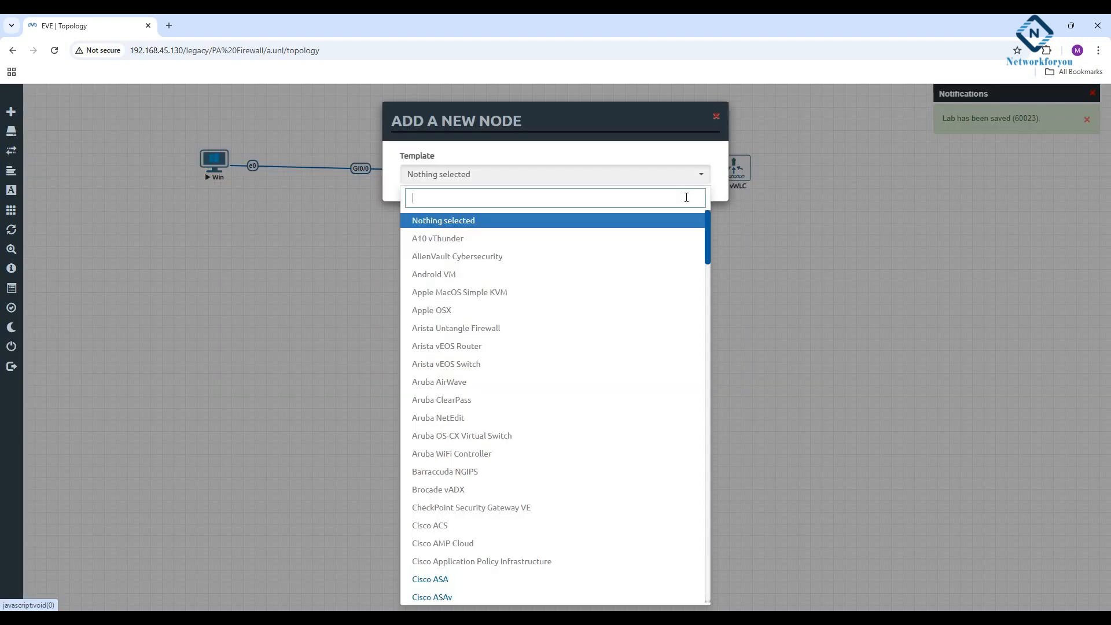
scroll(495, 348, down, 3)
scroll(495, 350, down, 6)
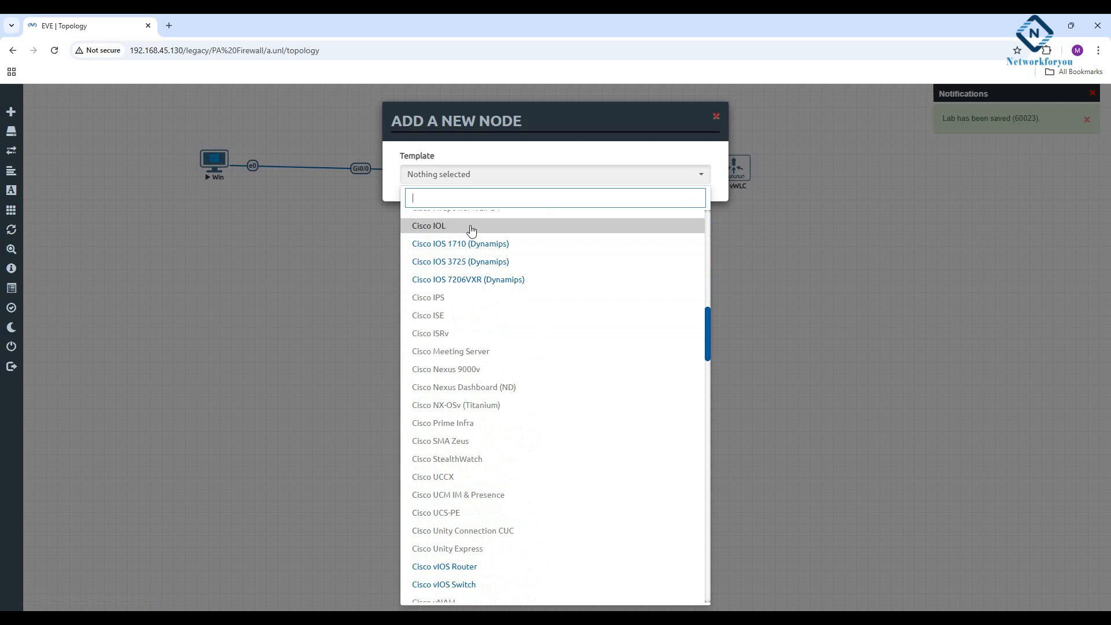
scroll(457, 261, down, 1)
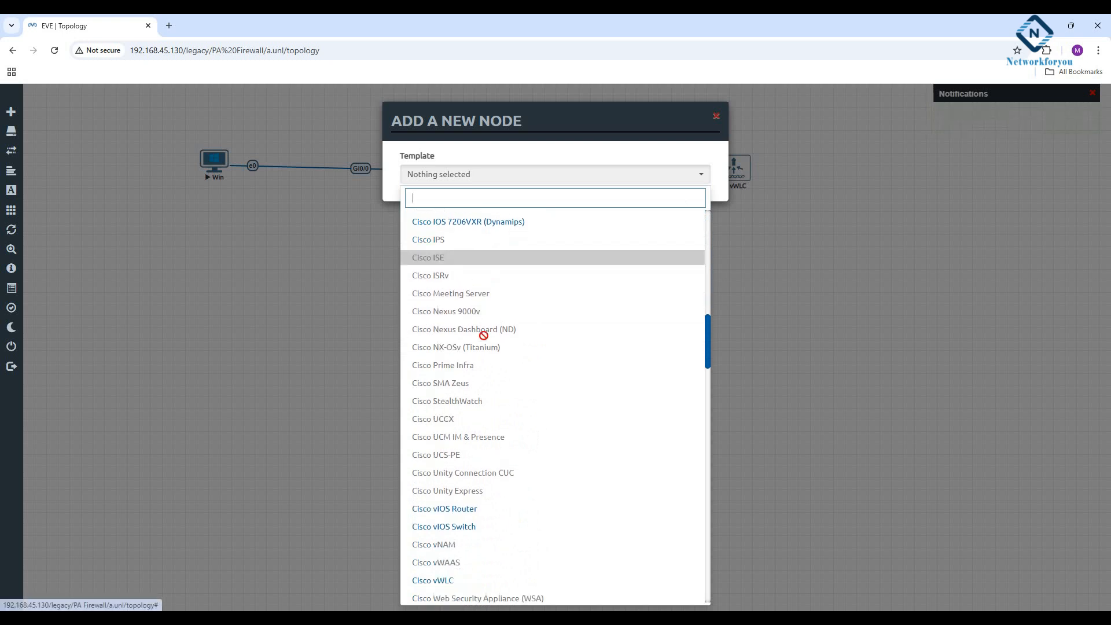
click(471, 530)
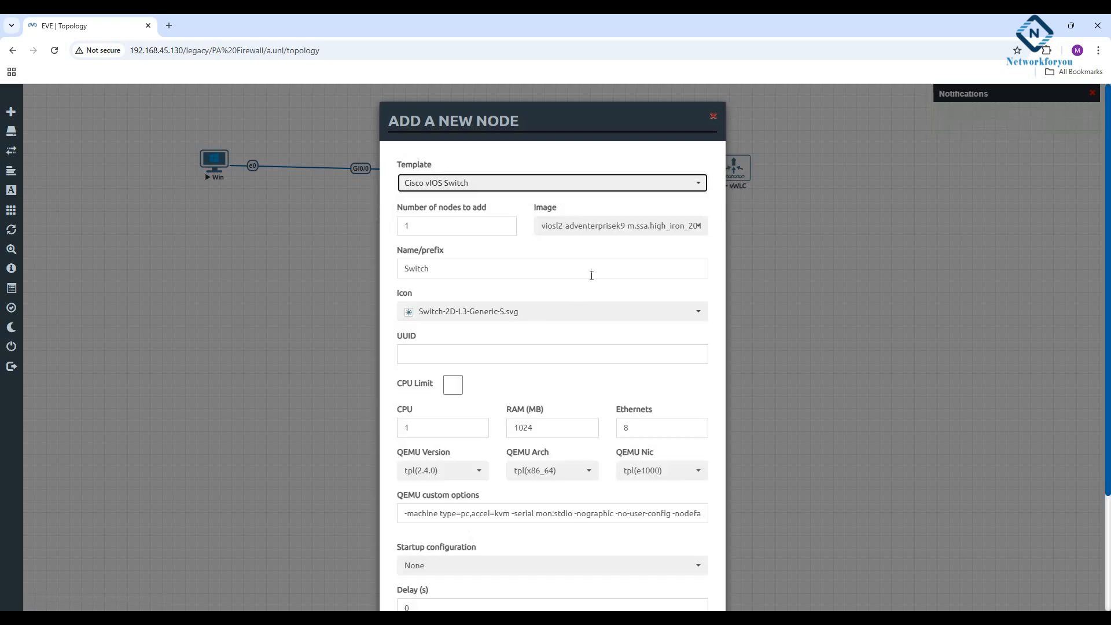
scroll(508, 510, down, 3)
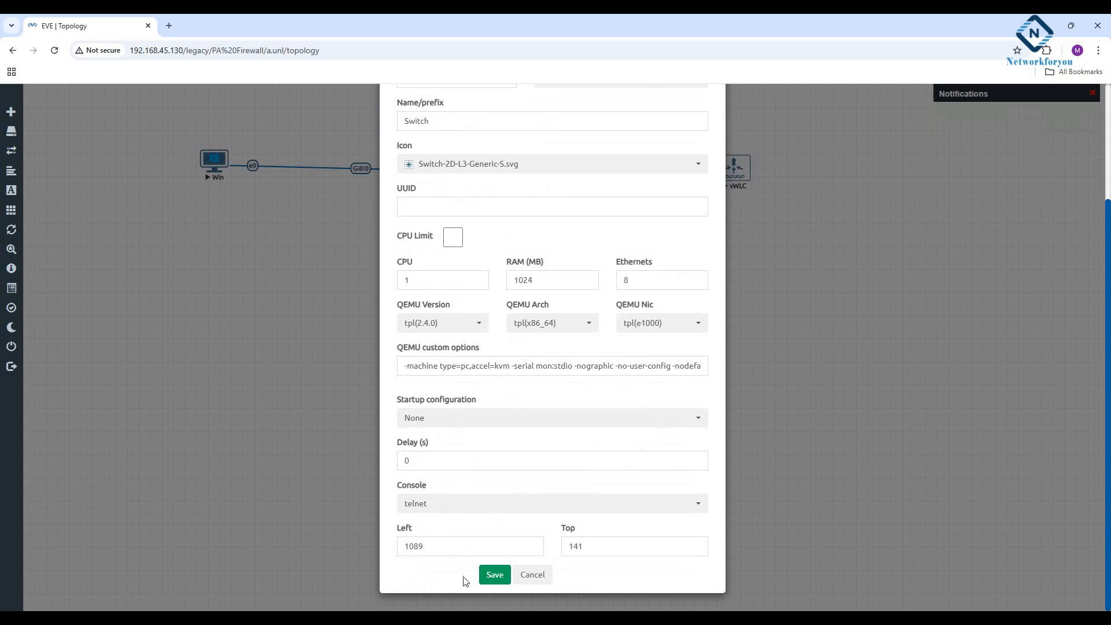
click(493, 573)
mouse_move(666, 184)
mouse_down()
mouse_move(638, 163)
mouse_move(576, 173)
mouse_move(515, 165)
mouse_up()
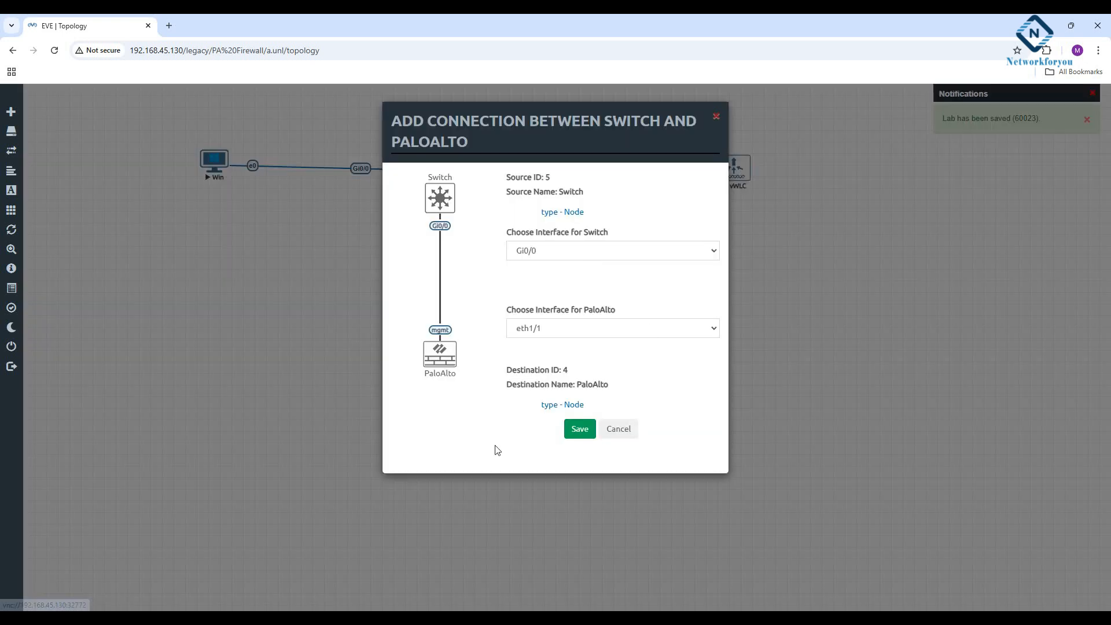
click(579, 436)
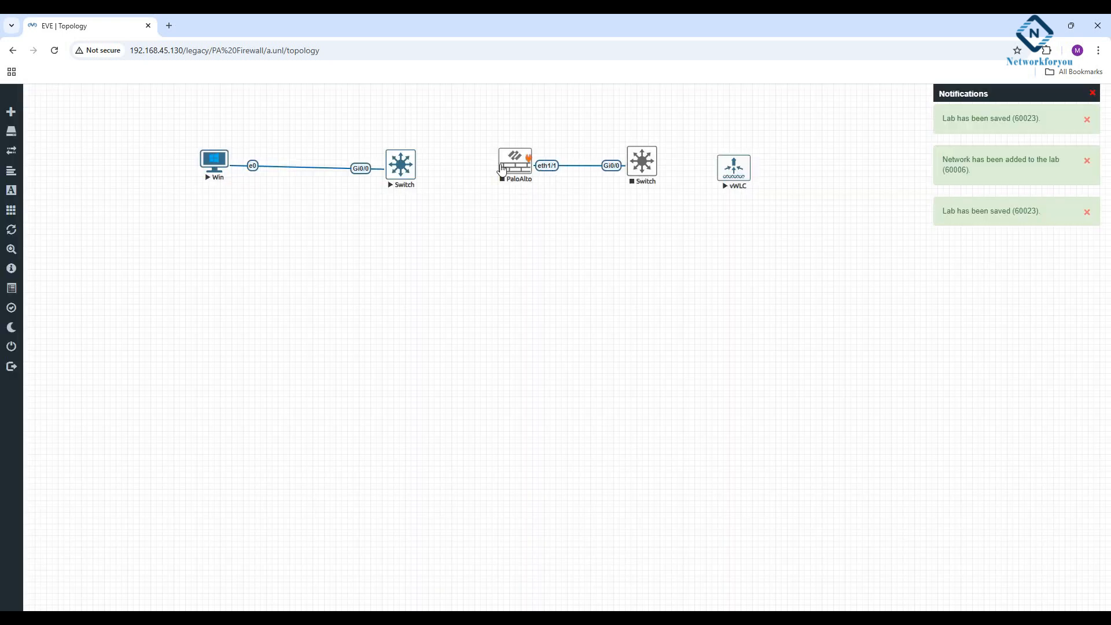
Stop the Switch node connected to Win and reload the topology page
drag(524, 155, 391, 168)
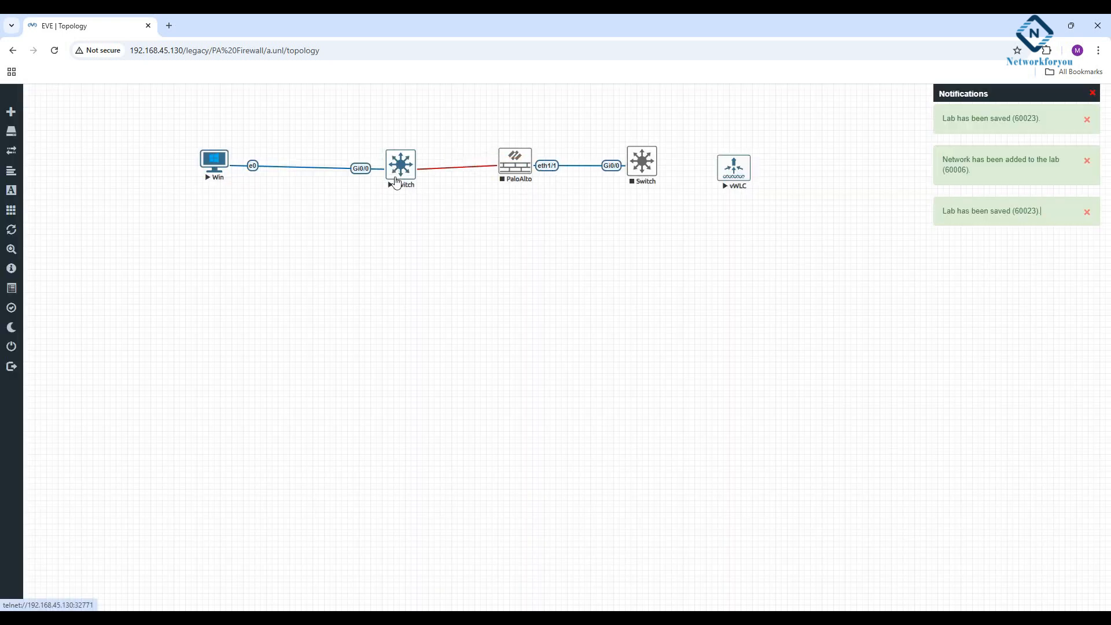
right_click(392, 164)
click(427, 184)
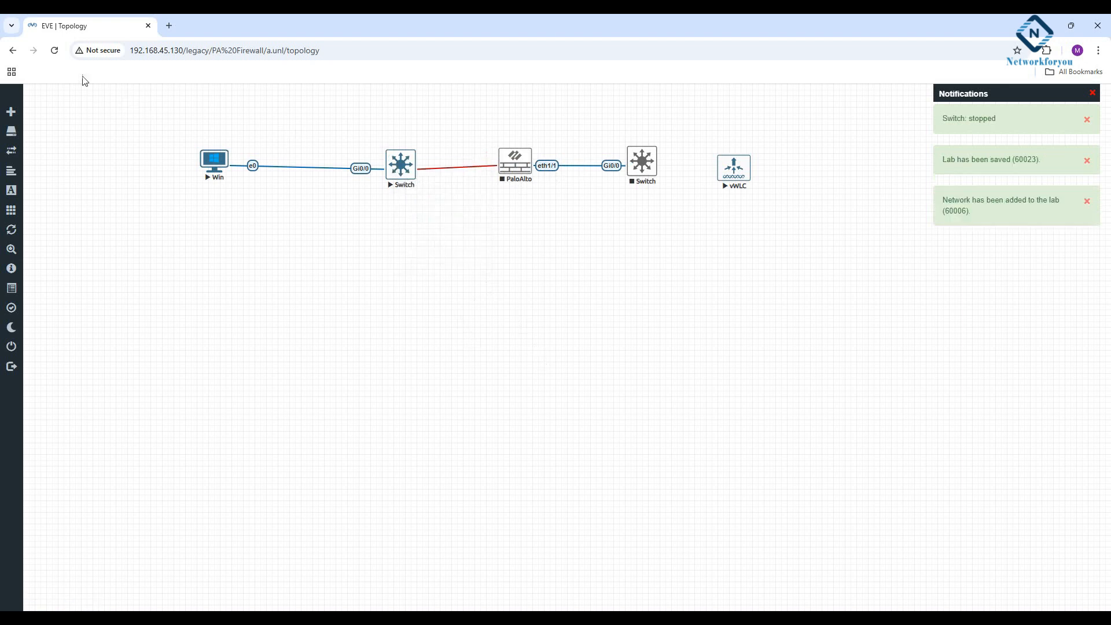
click(54, 50)
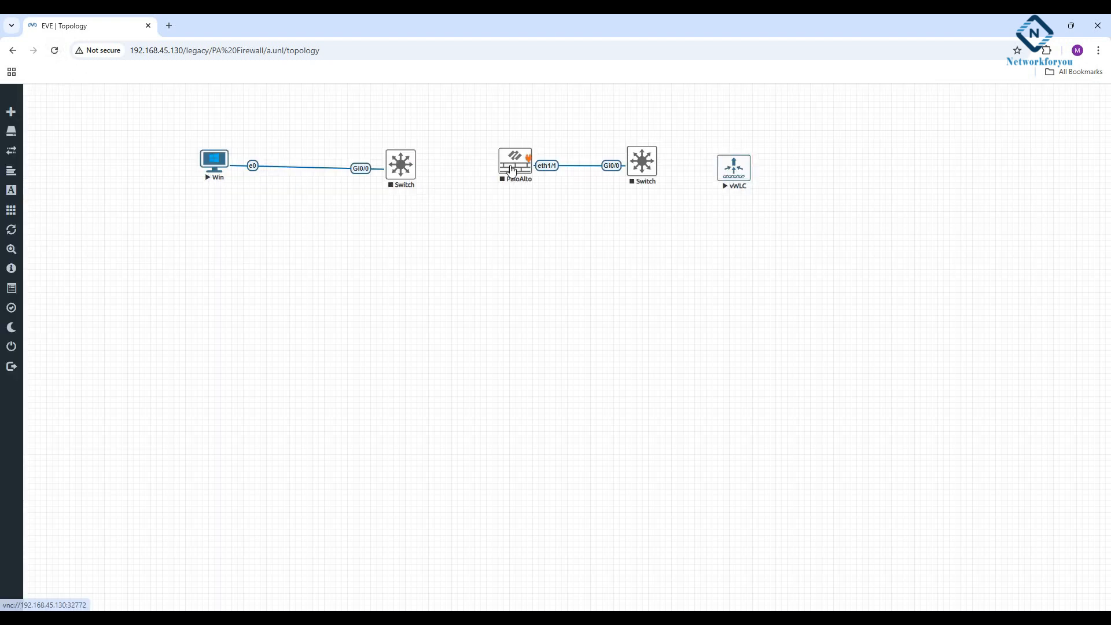
Connect PaloAlto's eth1/2 to Gi0/1 of the Switch beside Win, and start that Switch
drag(528, 156, 401, 166)
click(580, 428)
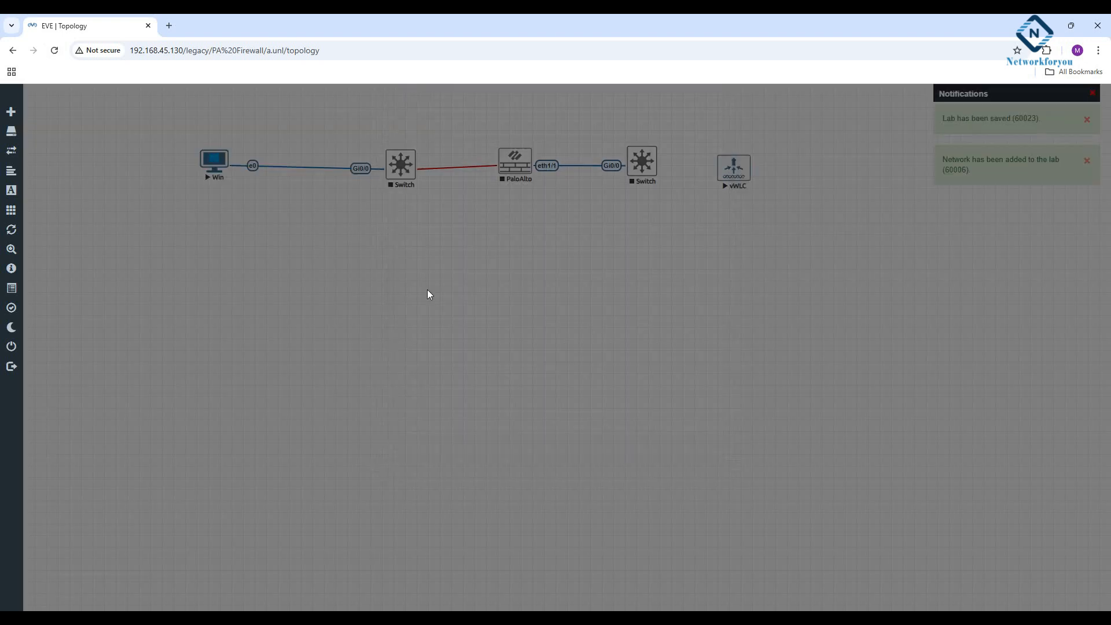
right_click(399, 173)
click(416, 207)
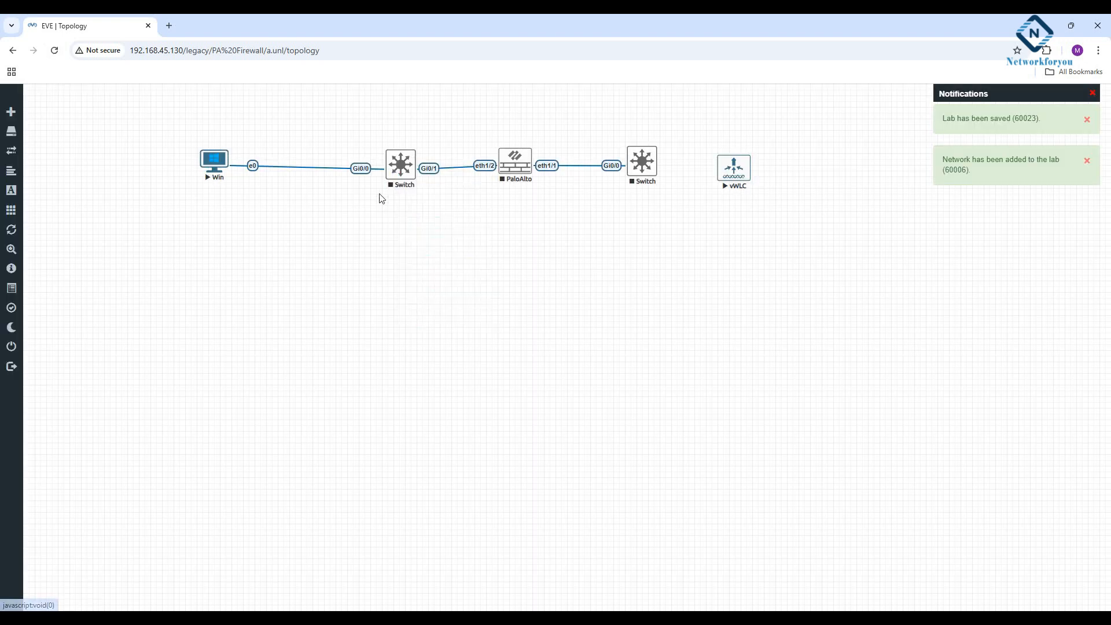
Nudge the Switch beside Win, the PaloAlto node and the second Switch slightly up and to the left
drag(409, 172, 400, 168)
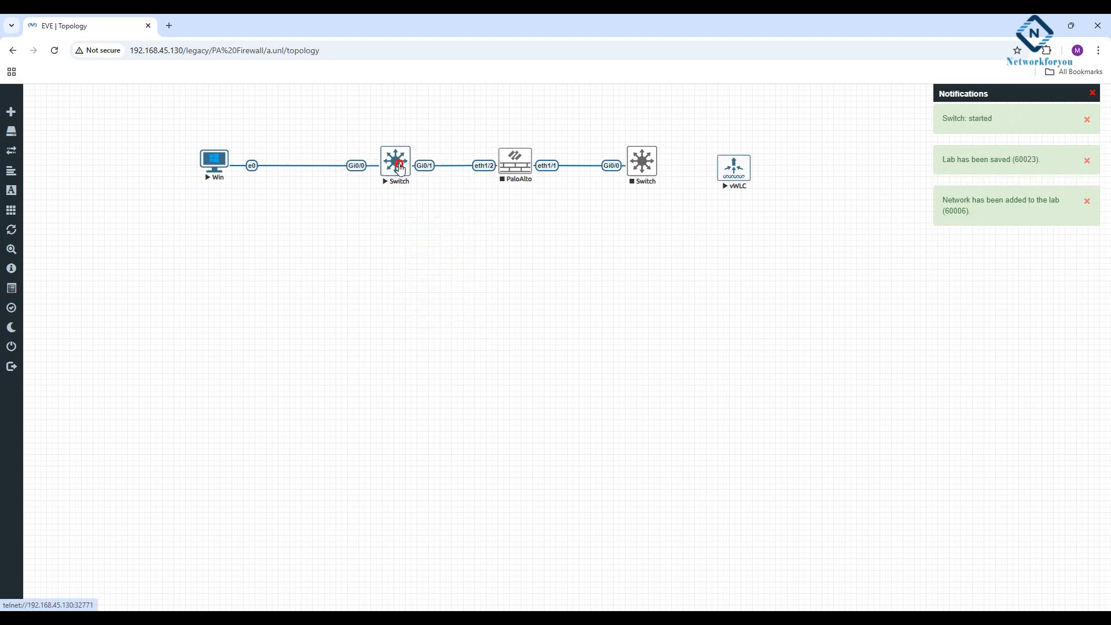
drag(513, 160, 501, 158)
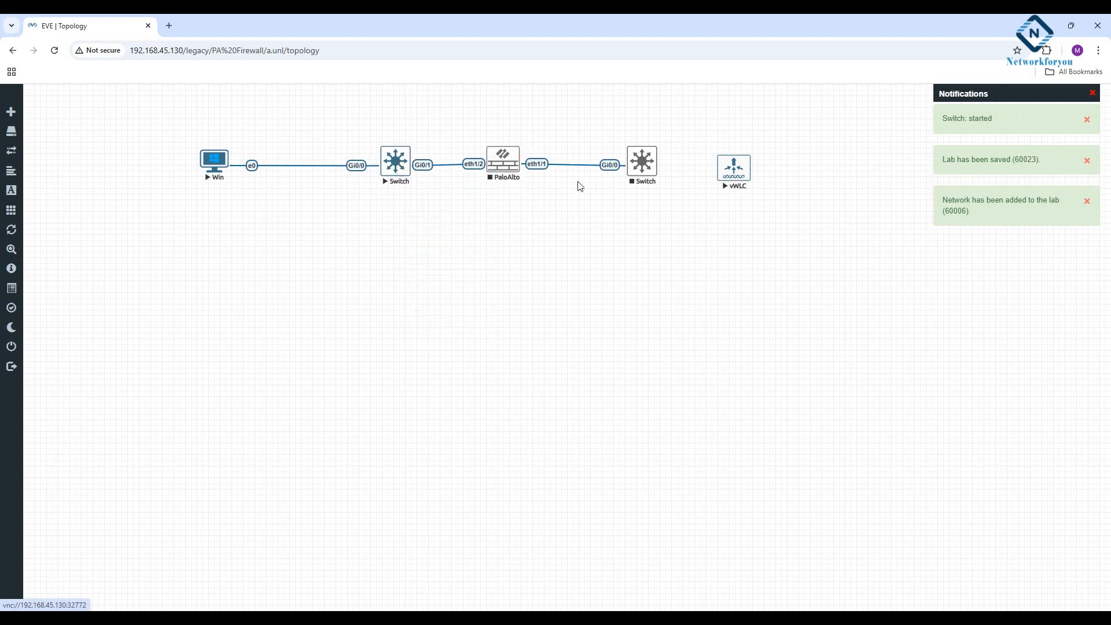
drag(651, 168, 647, 160)
Check the vWLC console, minimise it, and bring the Win node's desktop console back up
click(740, 179)
click(547, 135)
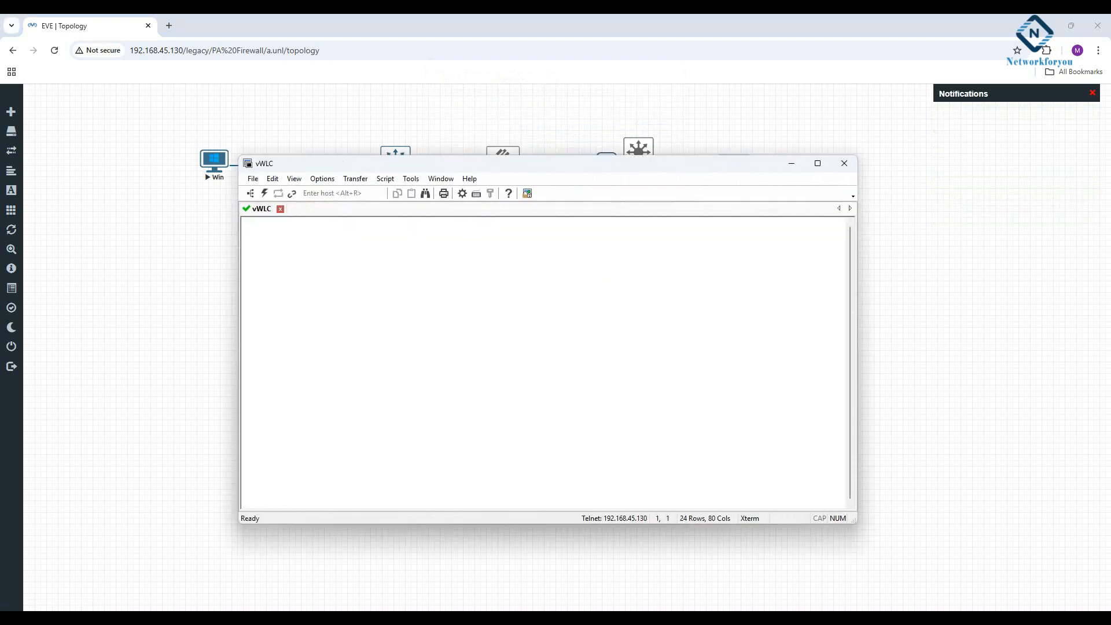
click(792, 163)
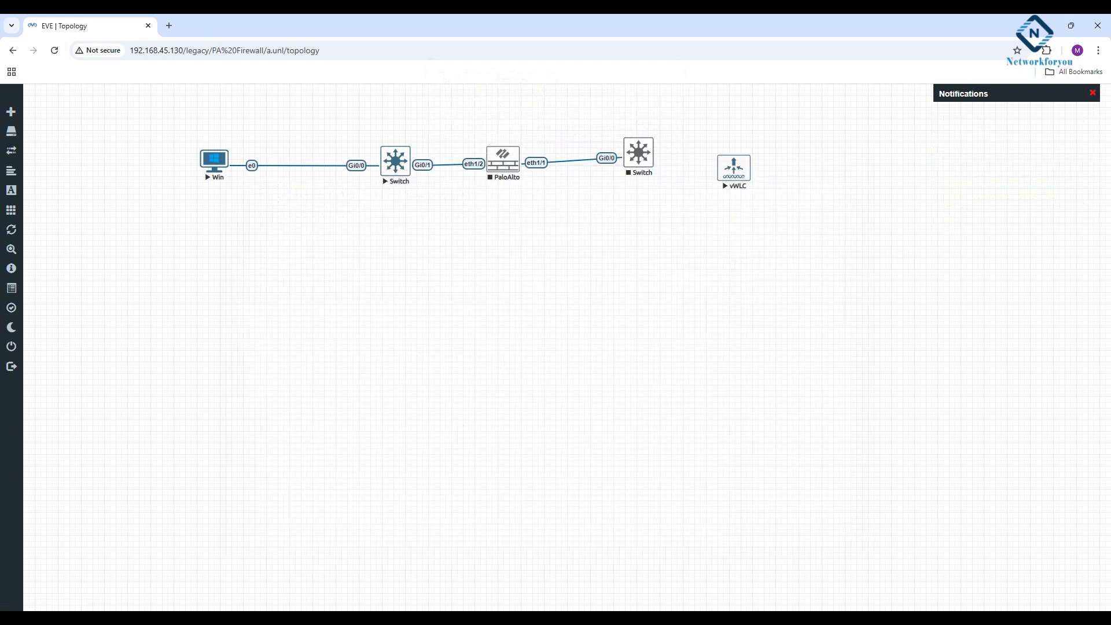
click(255, 619)
click(620, 337)
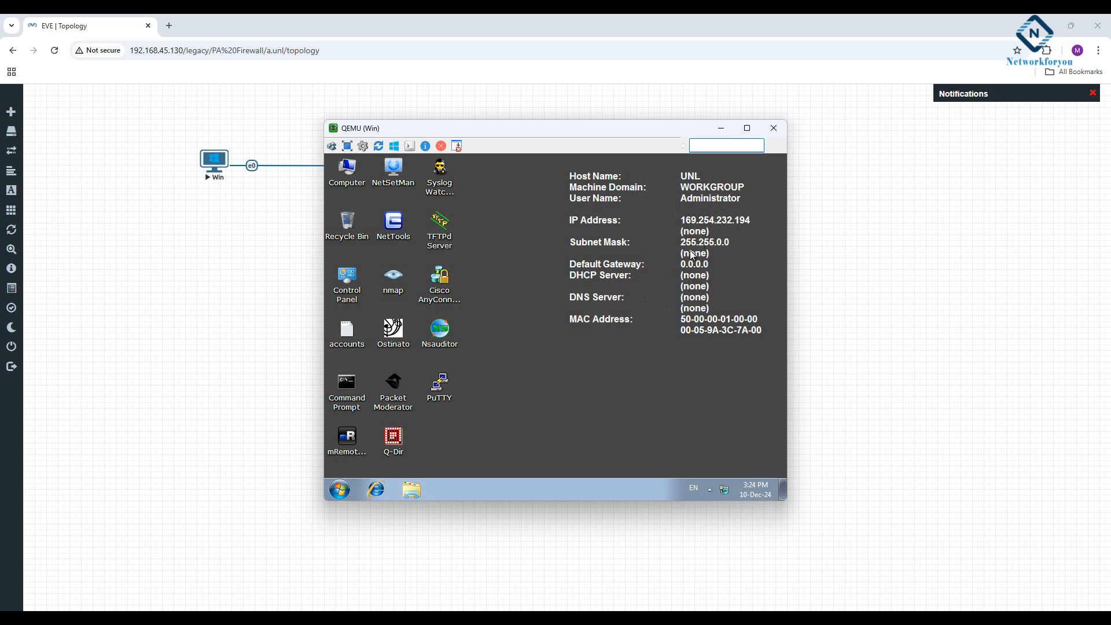
Open the TCP/IPv4 properties of the Win node's Local Area Connection
click(724, 491)
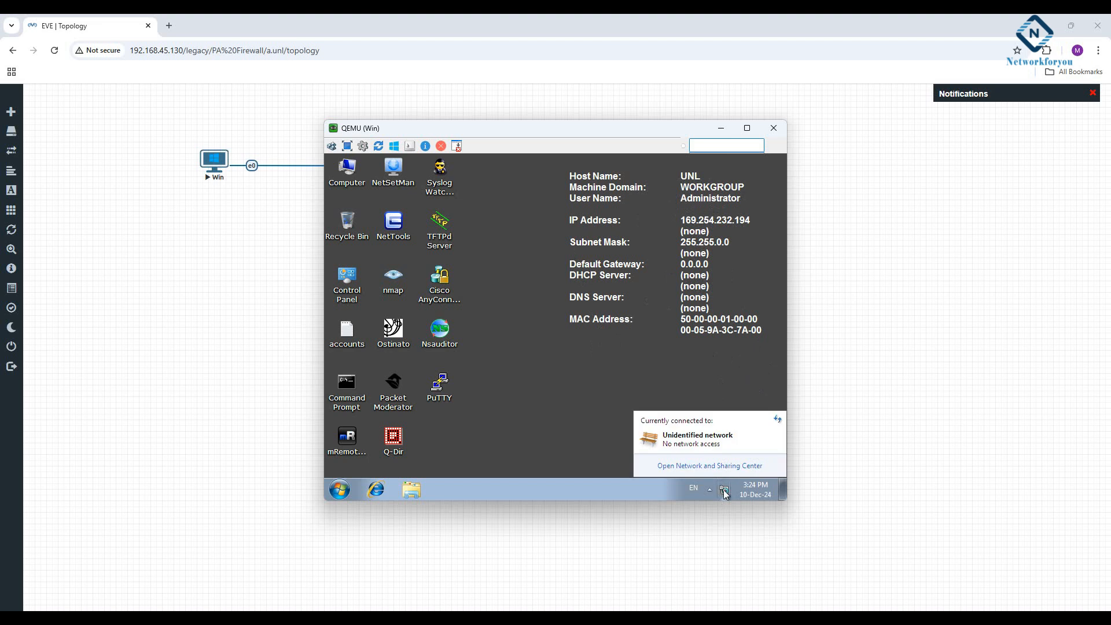
click(707, 463)
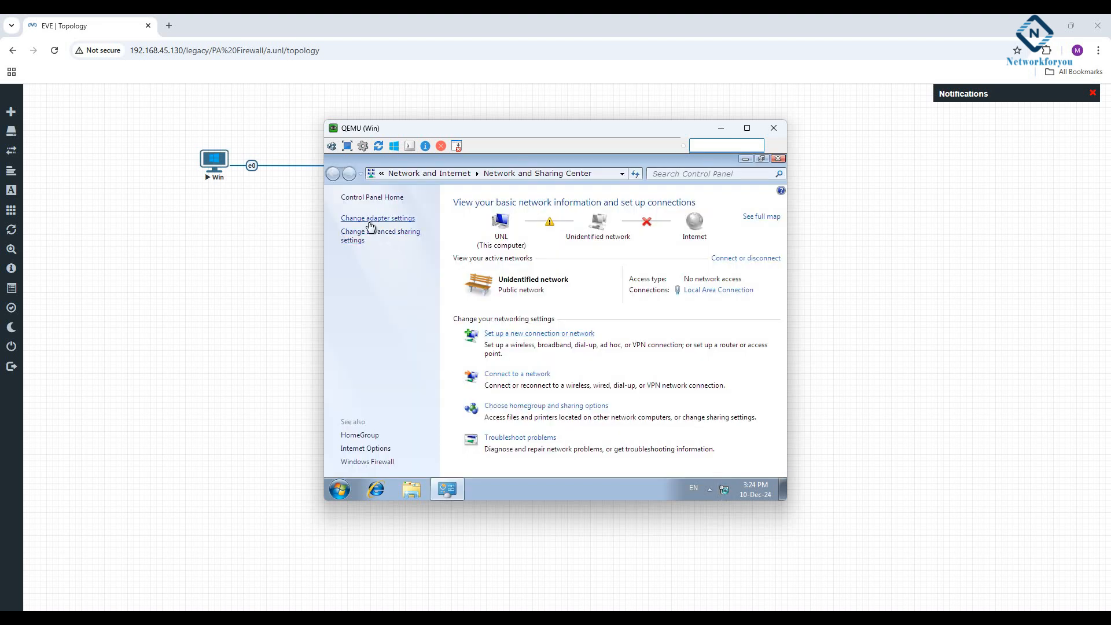
click(371, 223)
double_click(384, 238)
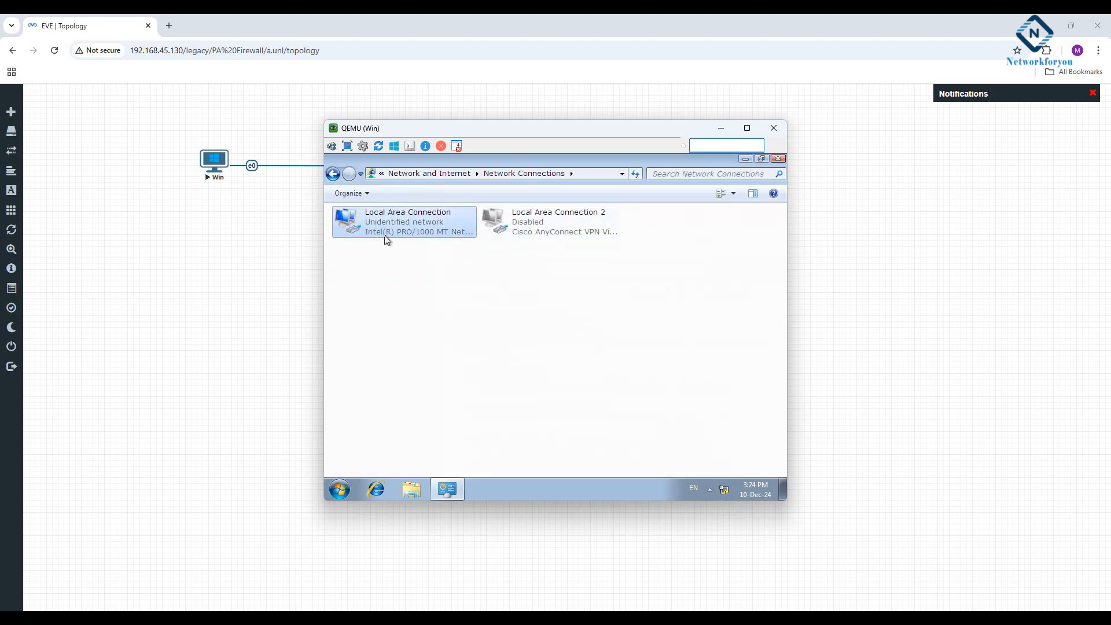
click(491, 417)
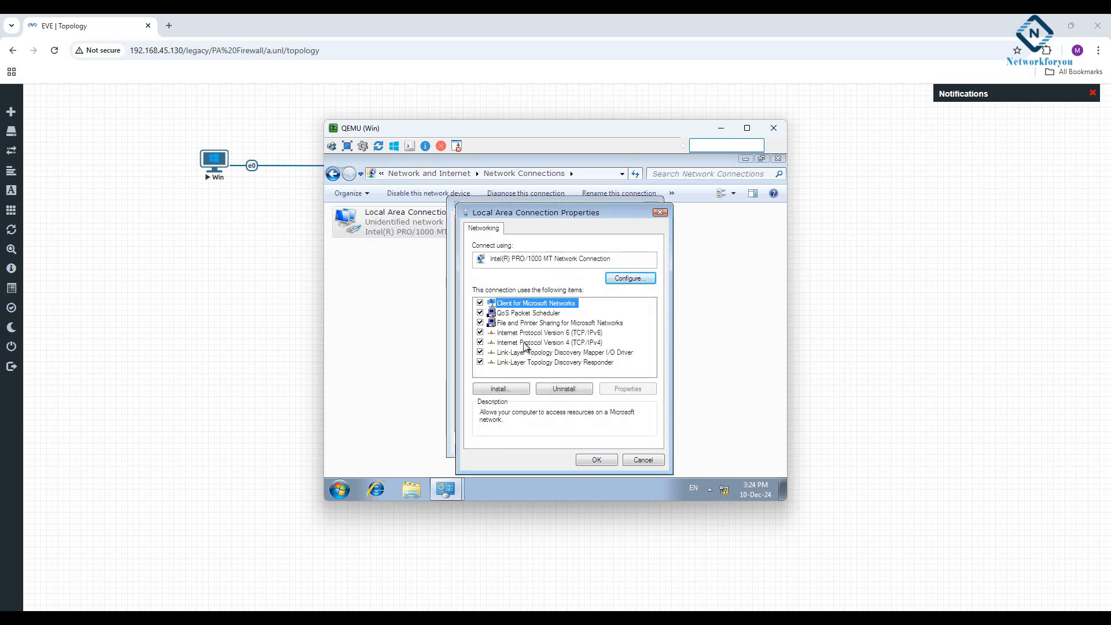
double_click(525, 343)
Assign static IP 192.168.1.1, mask 255.255.255.0, gateway 192.168.1.100 and a preferred DNS server to Local Area Connection, and close the network windows
click(501, 301)
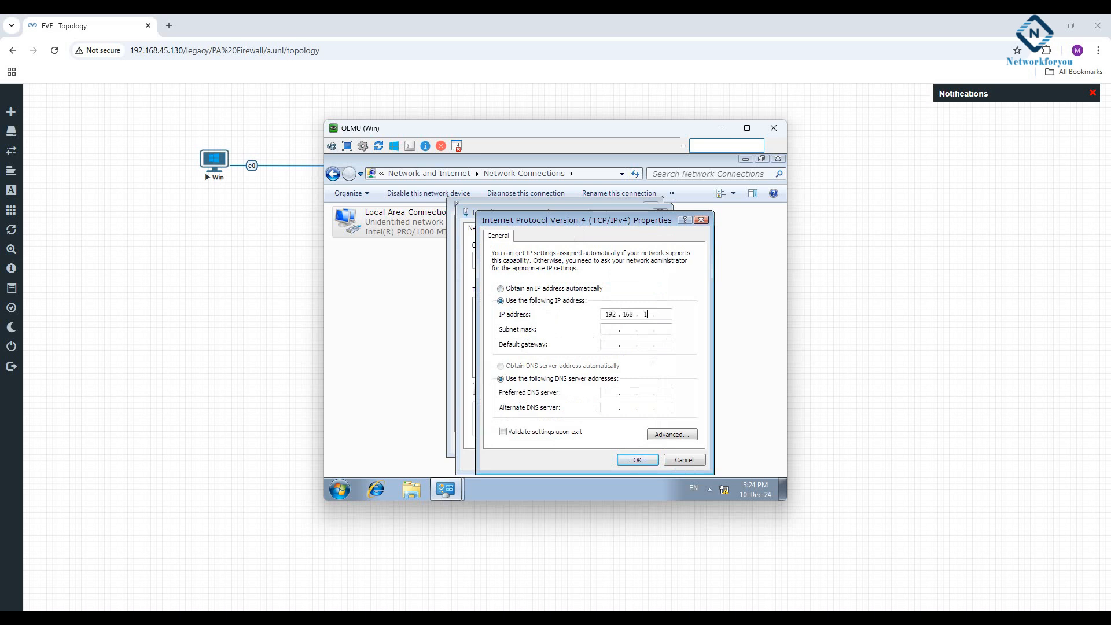
key(Tab)
click(609, 393)
text(8.8.)
click(654, 462)
click(596, 460)
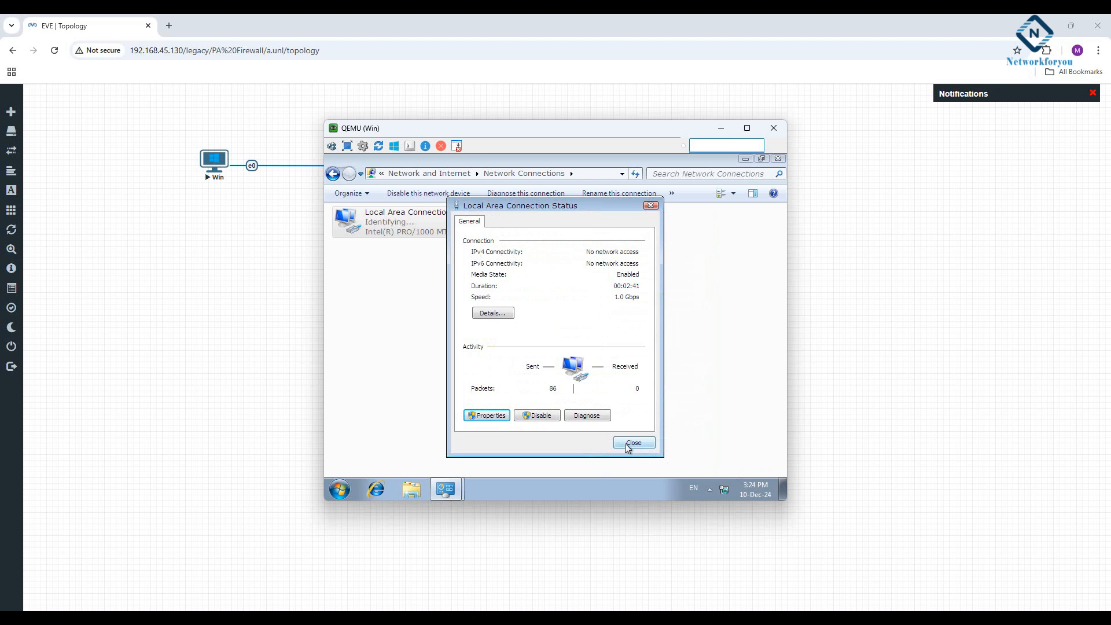
click(628, 443)
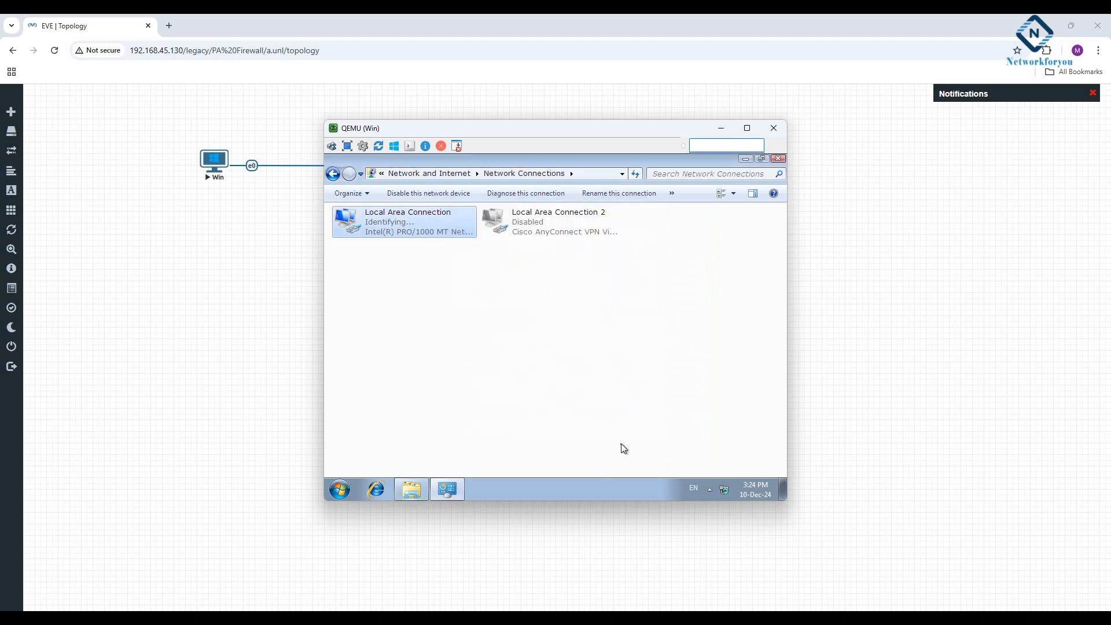
click(778, 159)
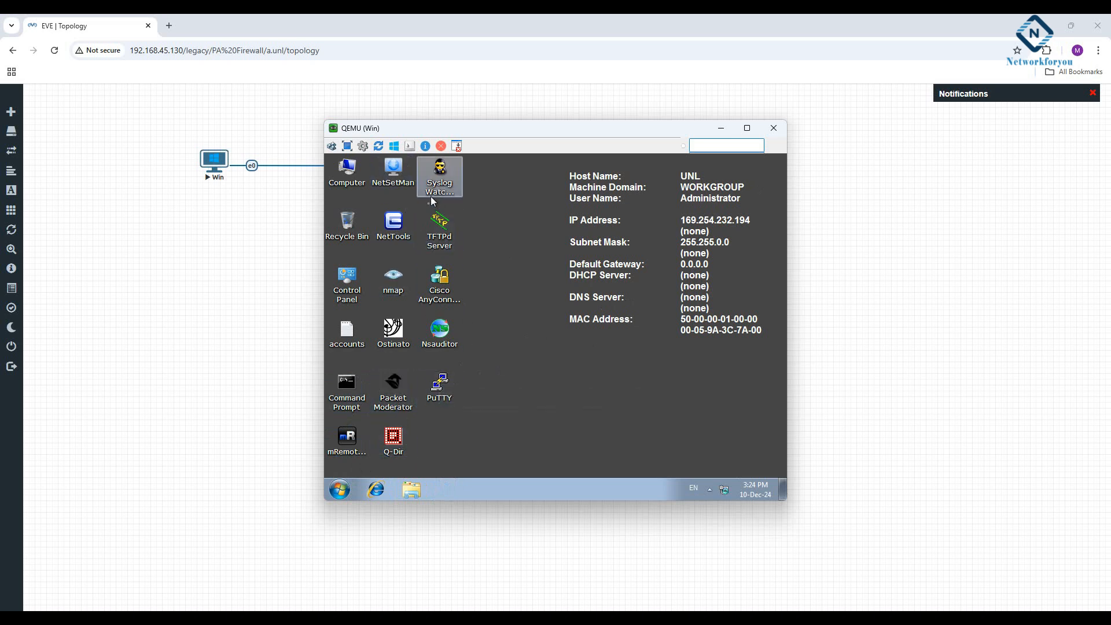
Run ipconfig in Win's command prompt to check the IP settings, and minimise the Win console
double_click(348, 390)
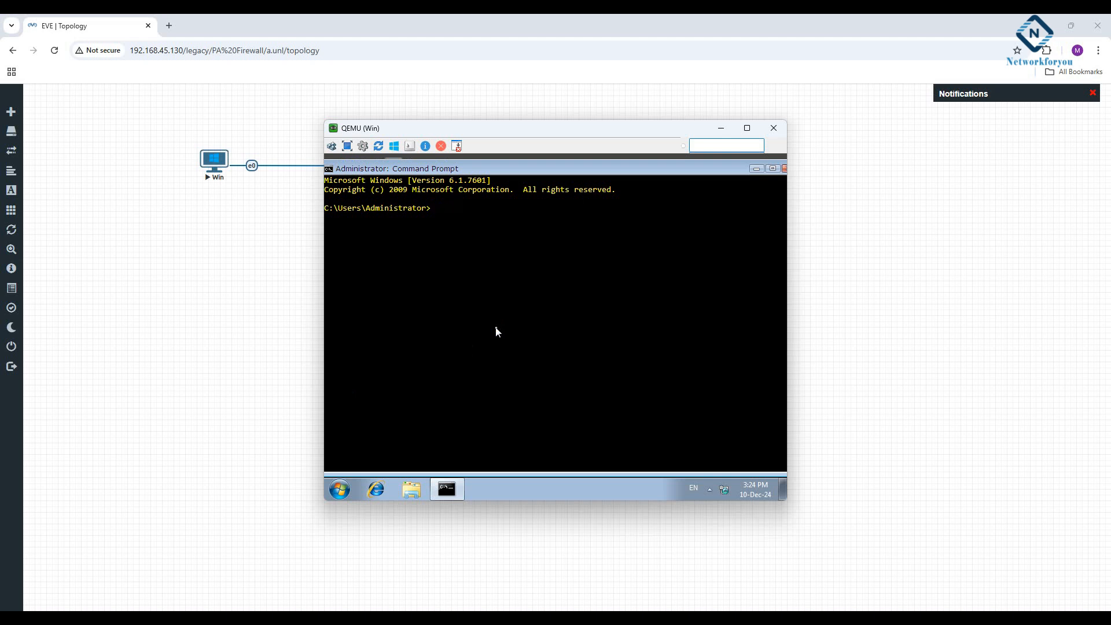
text(ipconfig)
key(Return)
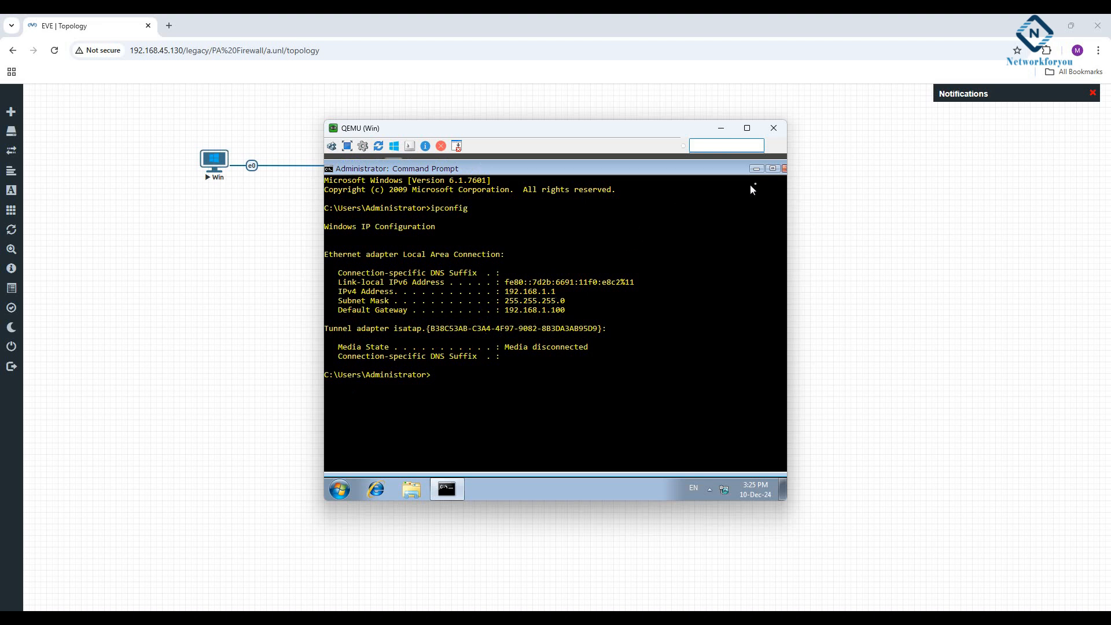
click(784, 168)
click(721, 128)
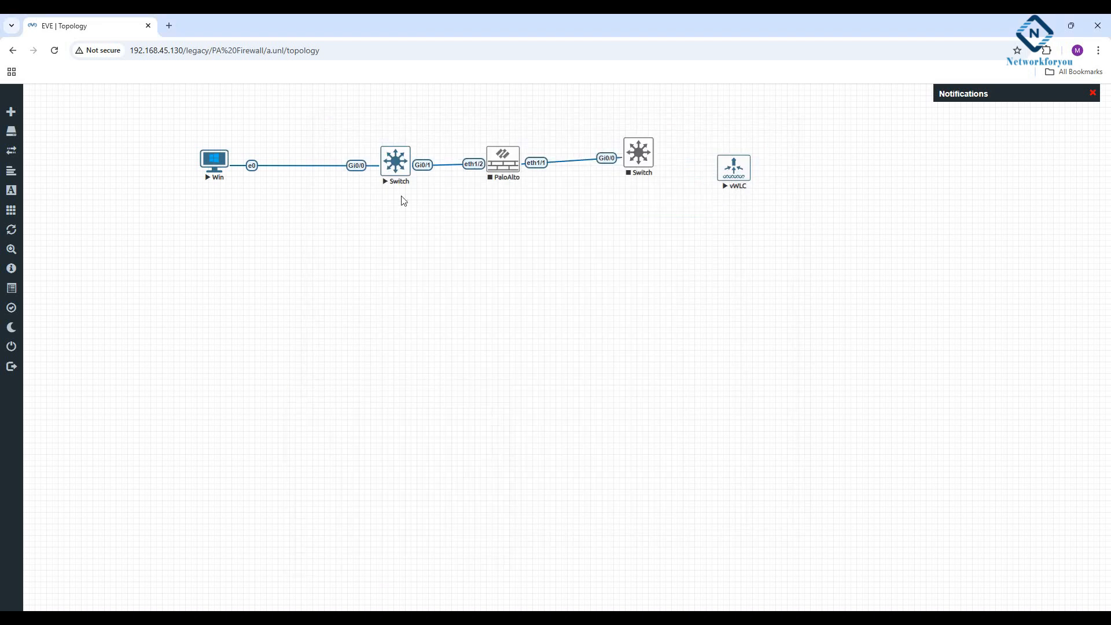
Start the PaloAlto node and check its boot output in the console, leaving the console minimised
right_click(509, 161)
click(535, 180)
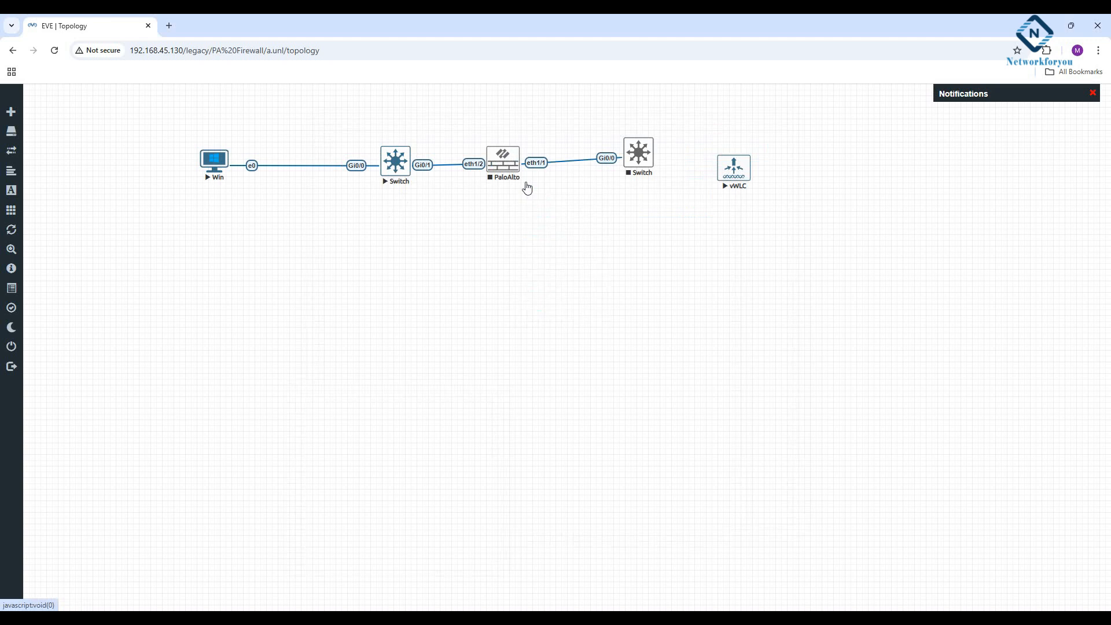
right_click(506, 164)
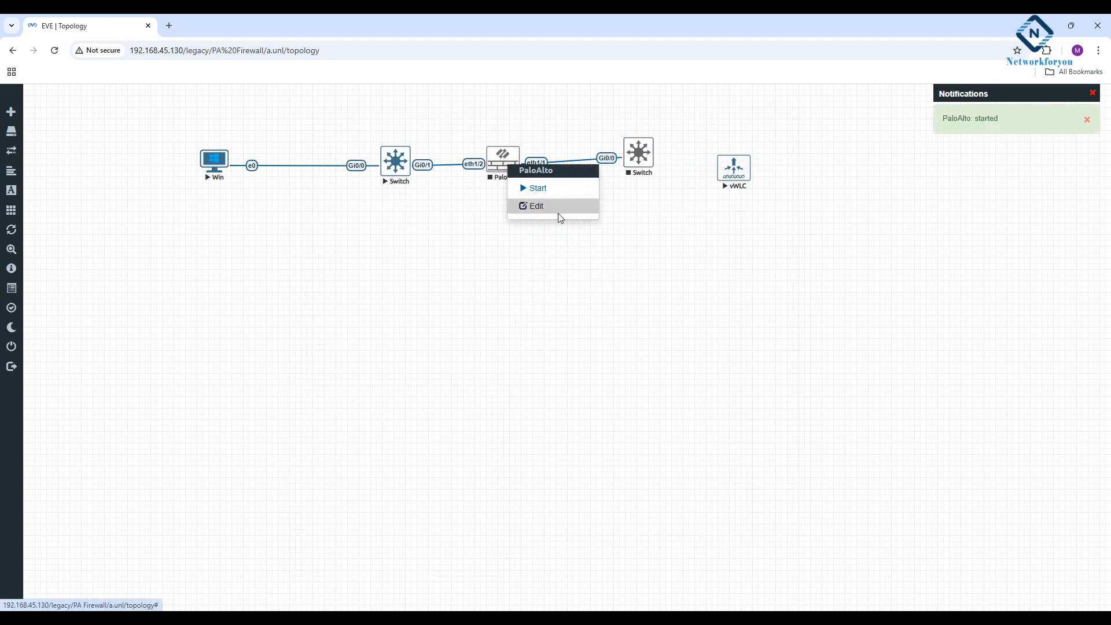
click(712, 284)
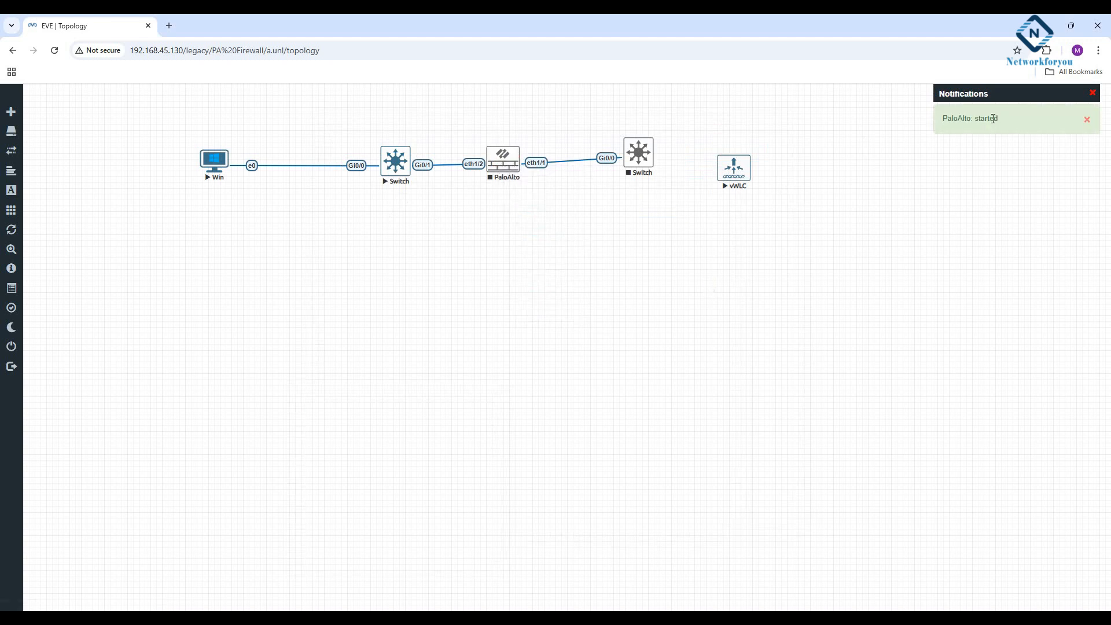
click(502, 161)
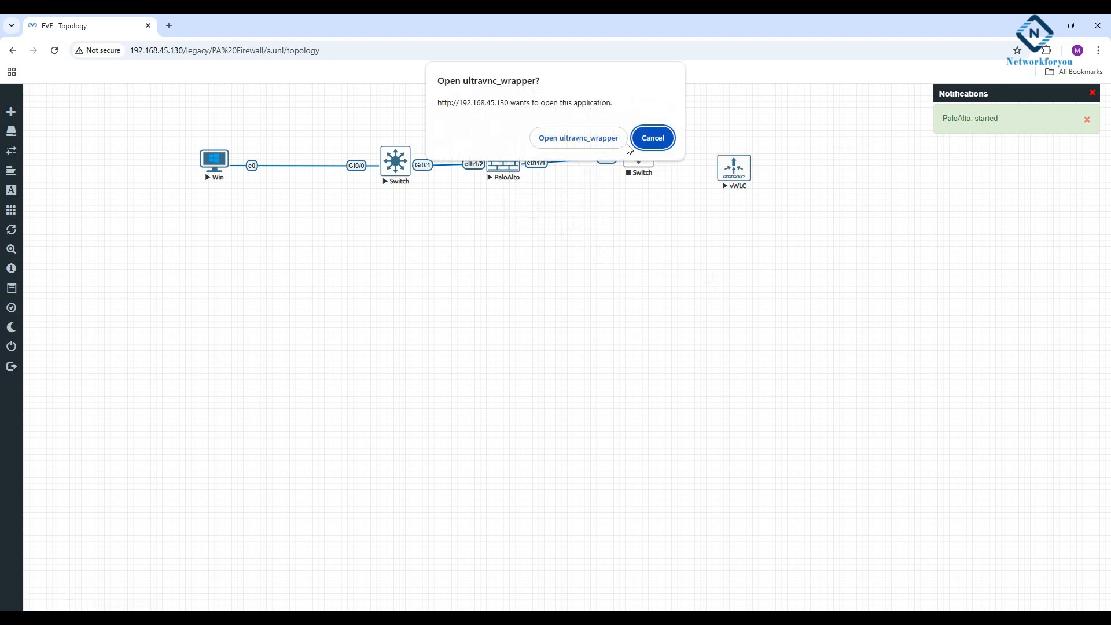
click(577, 141)
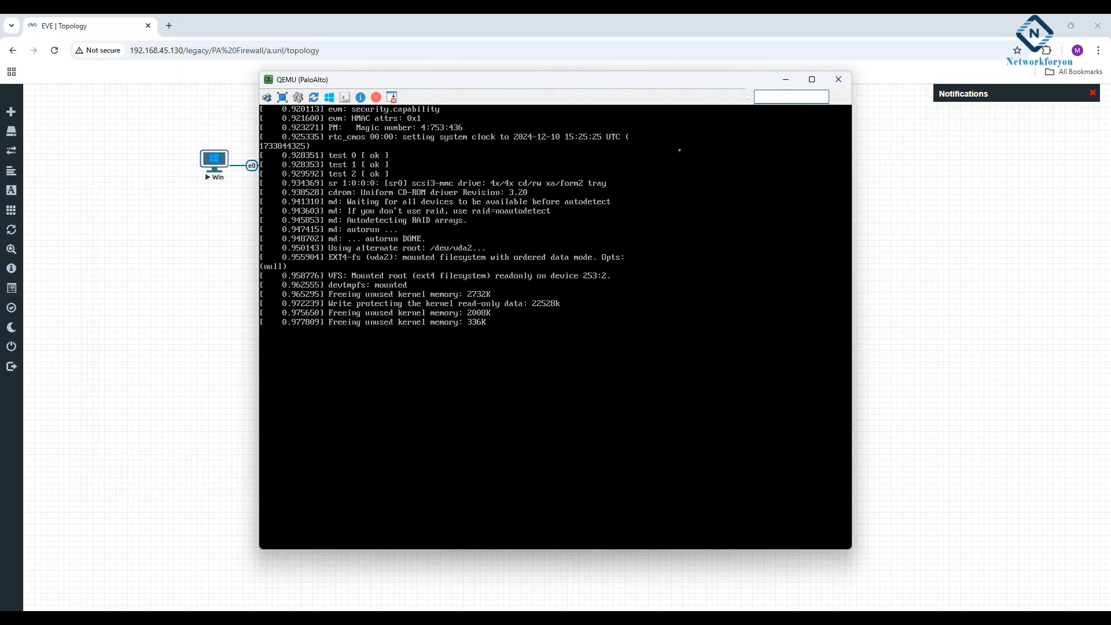
click(787, 83)
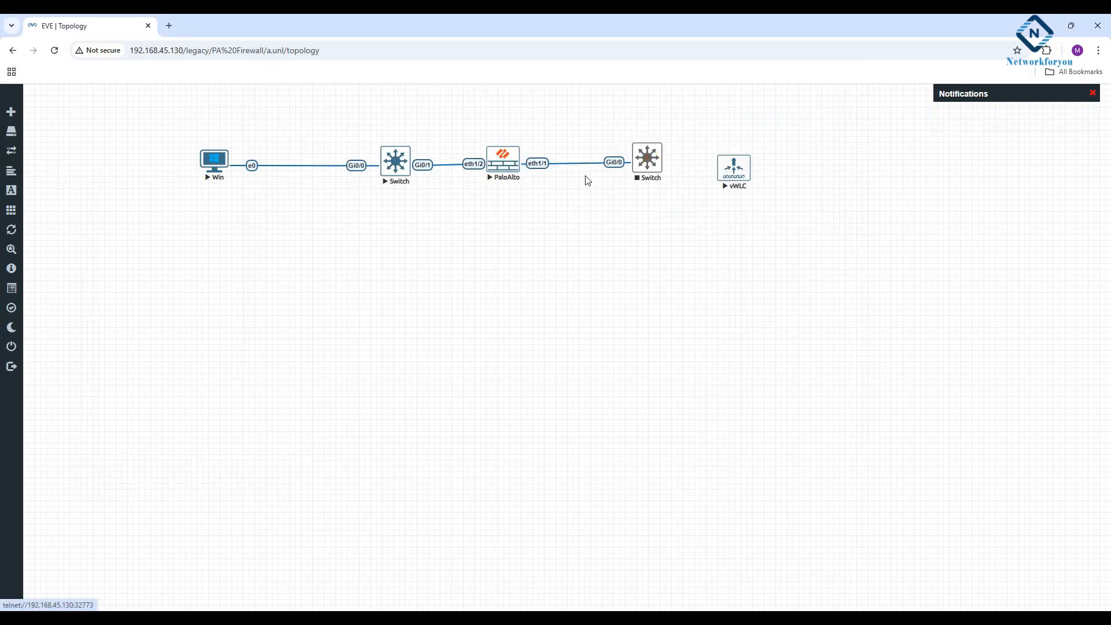
Move the vWLC node further away from the second Switch and check its console
drag(731, 185, 785, 178)
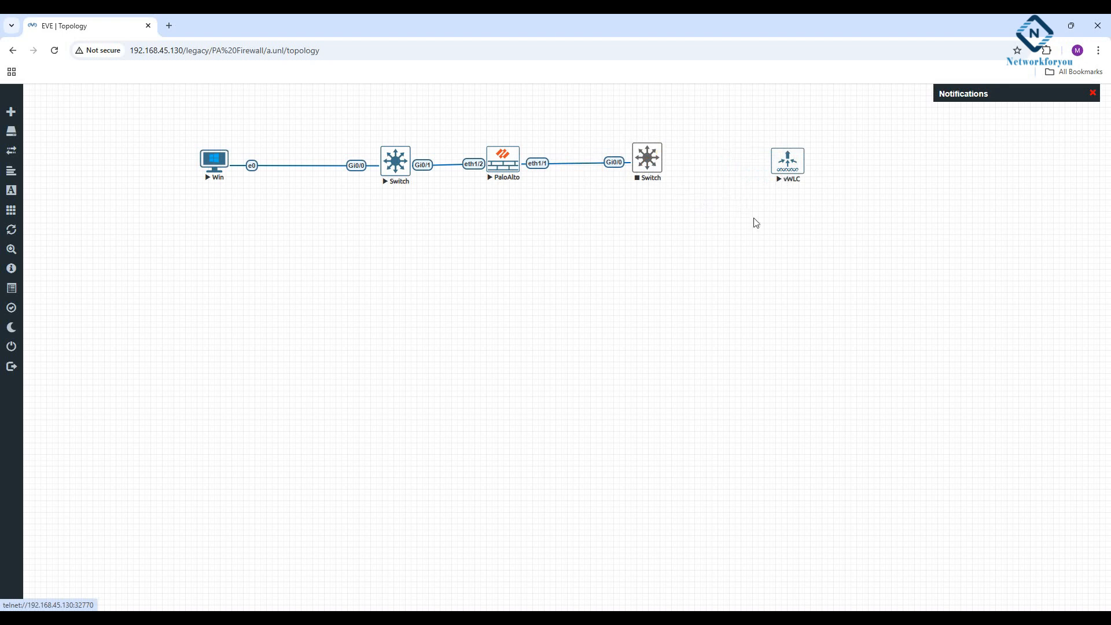
click(788, 161)
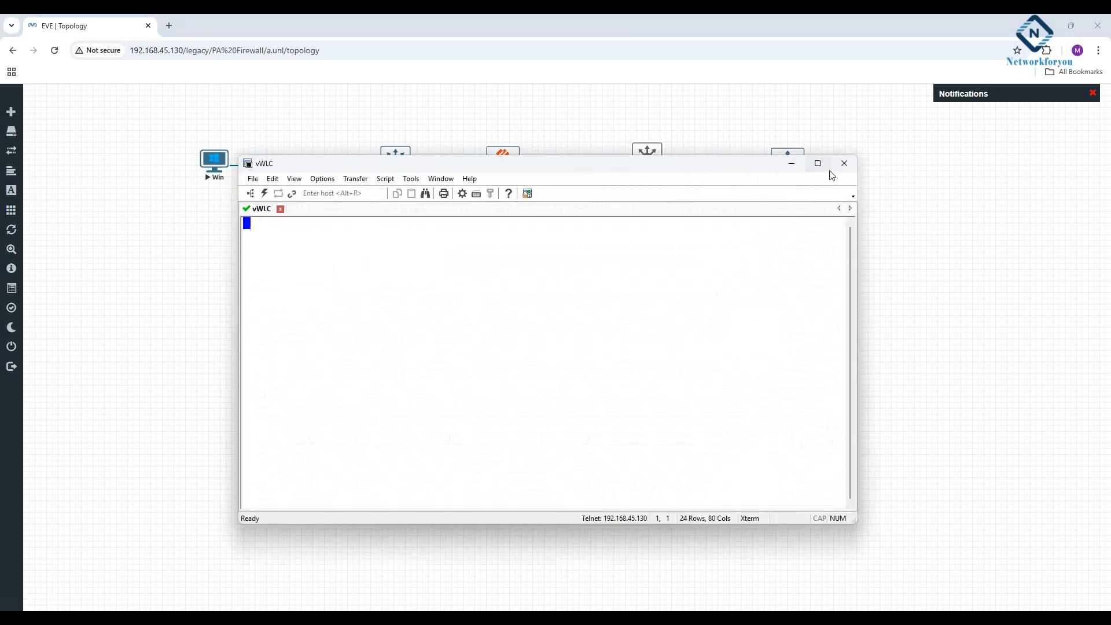
click(843, 164)
click(554, 372)
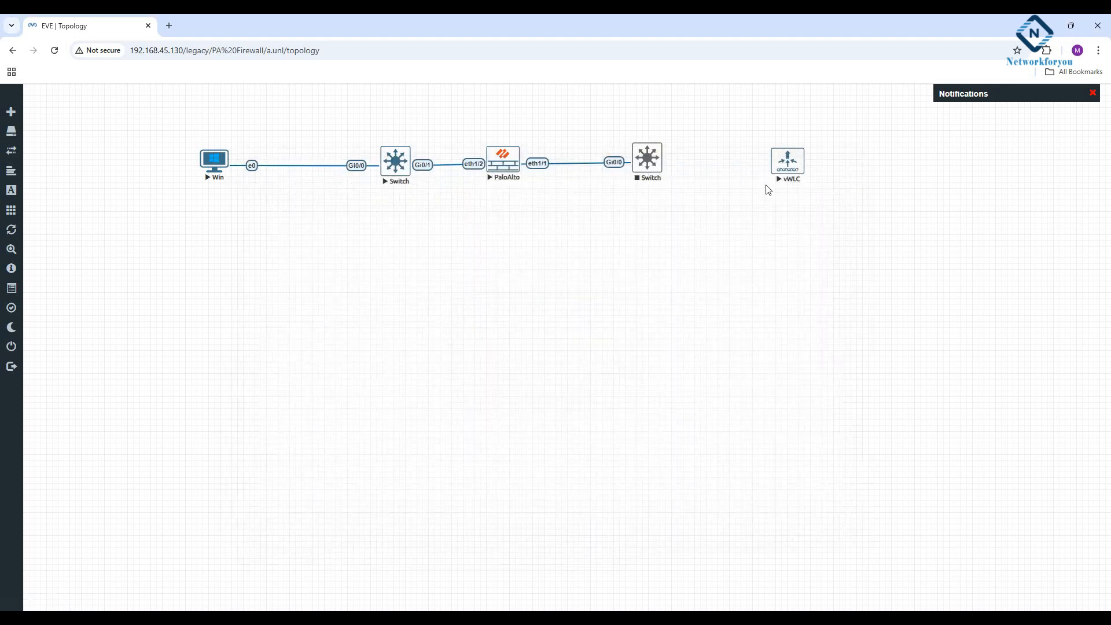
Stop the vWLC node and delete it from the topology
right_click(792, 162)
click(820, 183)
right_click(789, 169)
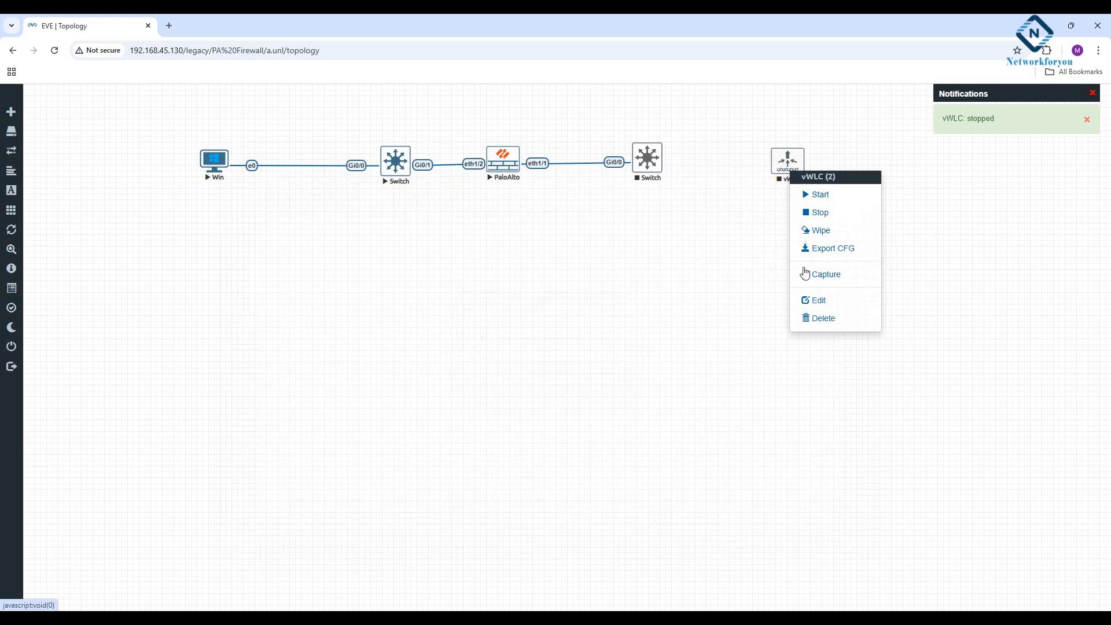
click(818, 318)
click(517, 175)
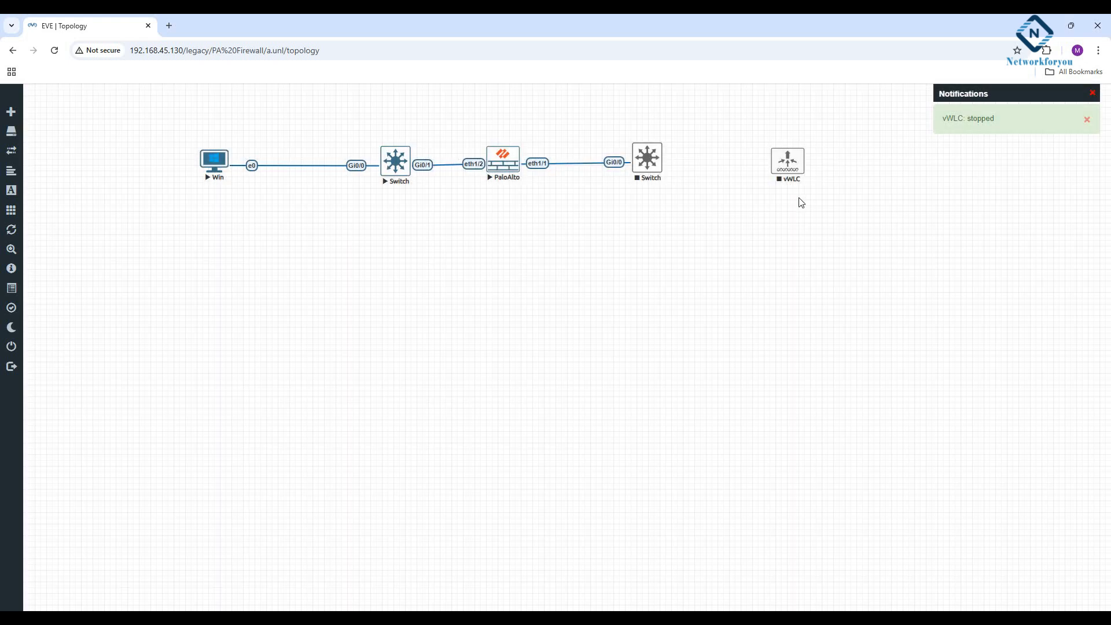
Add a network named Internet of type Management(Cloud0) to the topology
right_click(656, 223)
click(694, 266)
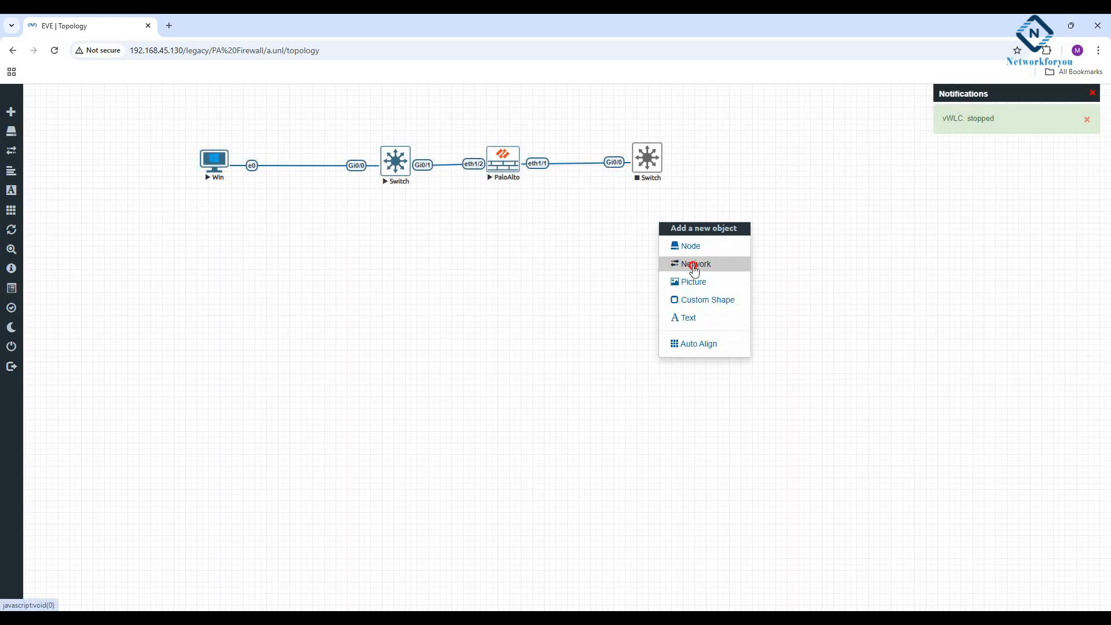
double_click(487, 191)
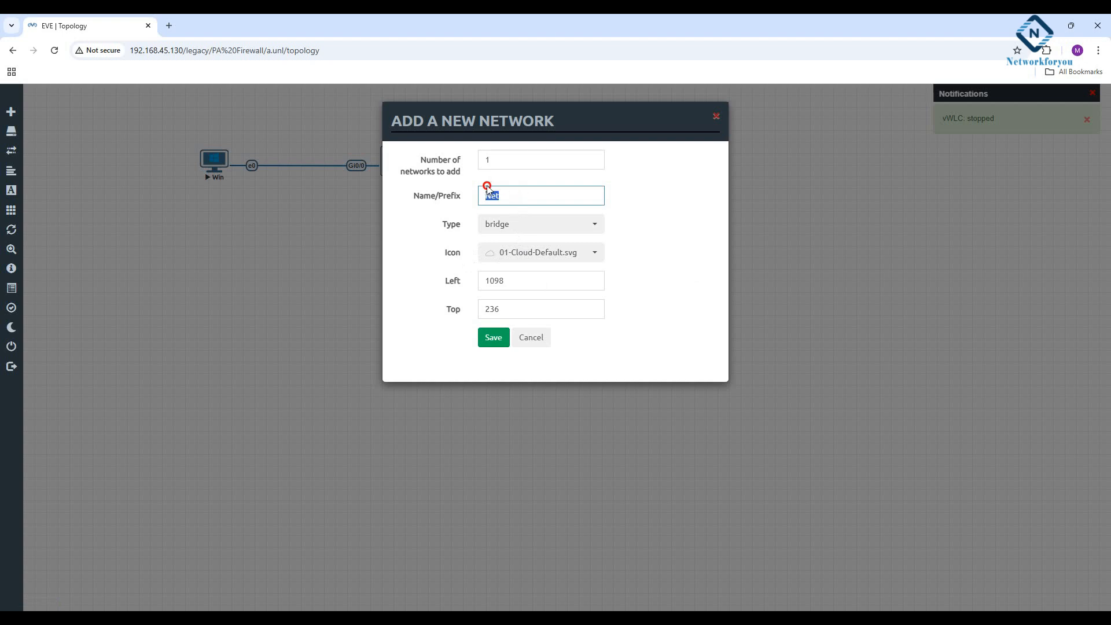
text(Int)
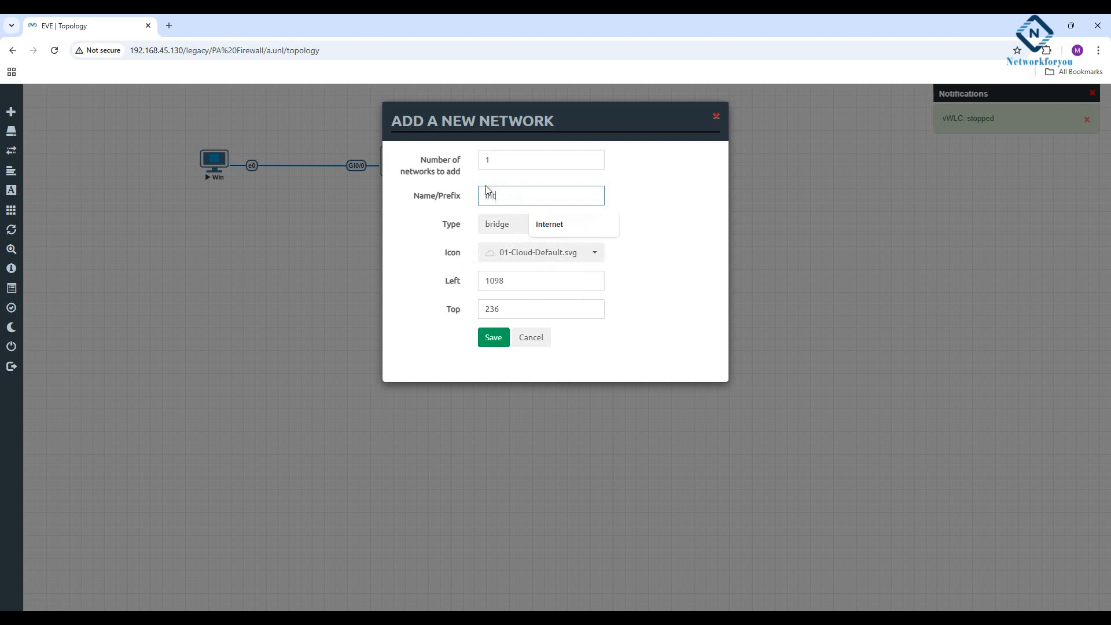
text(er)
click(555, 224)
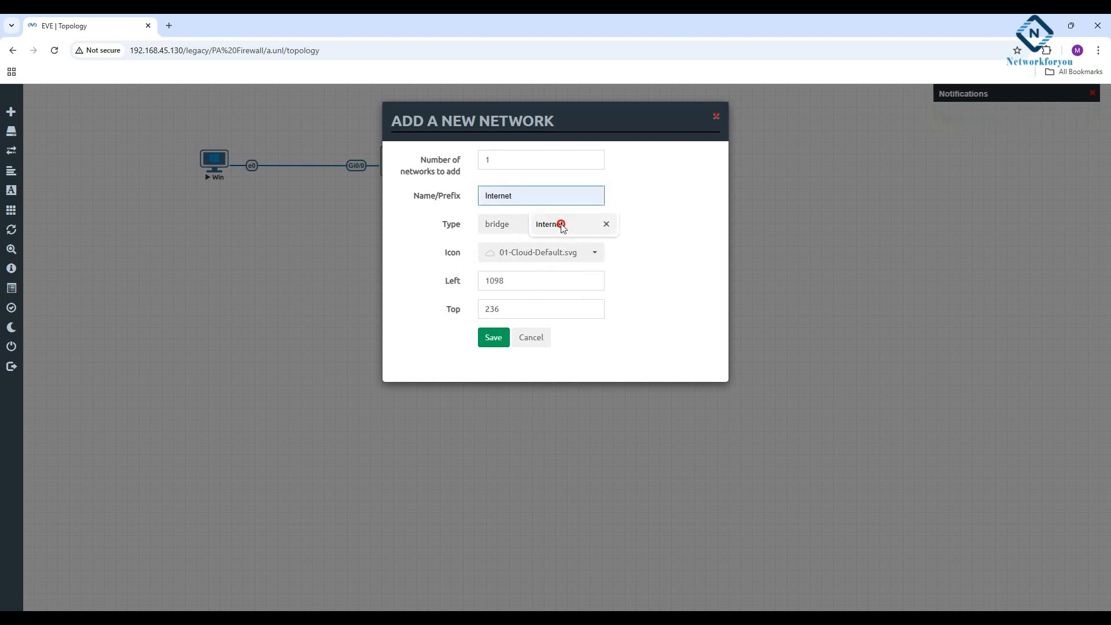
click(527, 226)
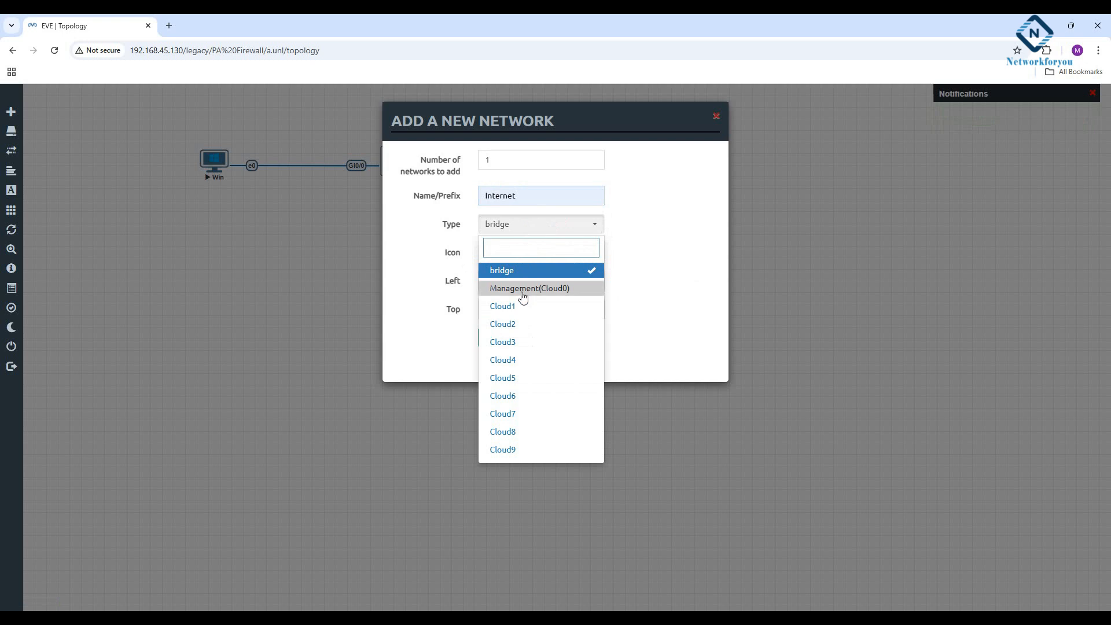
click(523, 291)
click(493, 336)
Connect the Internet cloud to Gi0/1 of the second Switch and nudge the cloud slightly up and to the right
drag(686, 232, 648, 159)
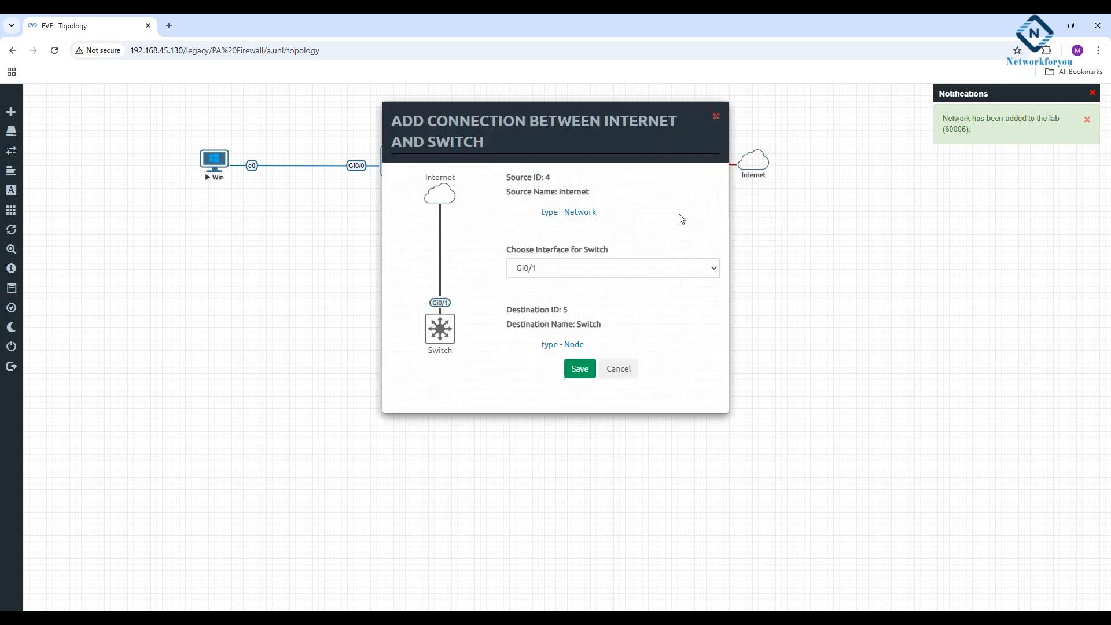
click(577, 368)
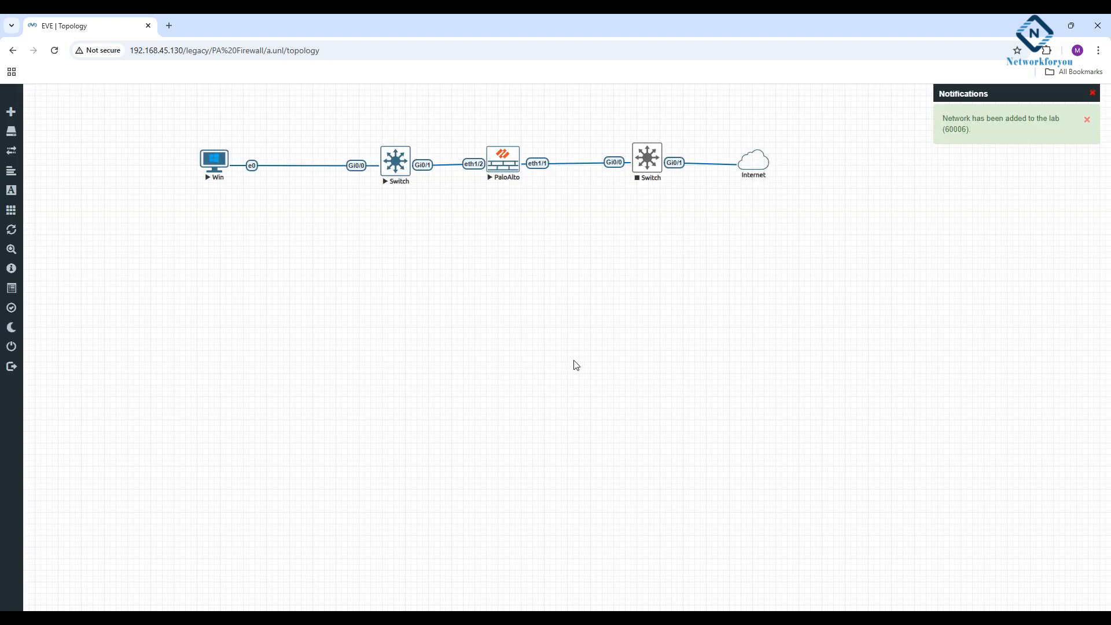
click(750, 164)
drag(751, 167, 758, 159)
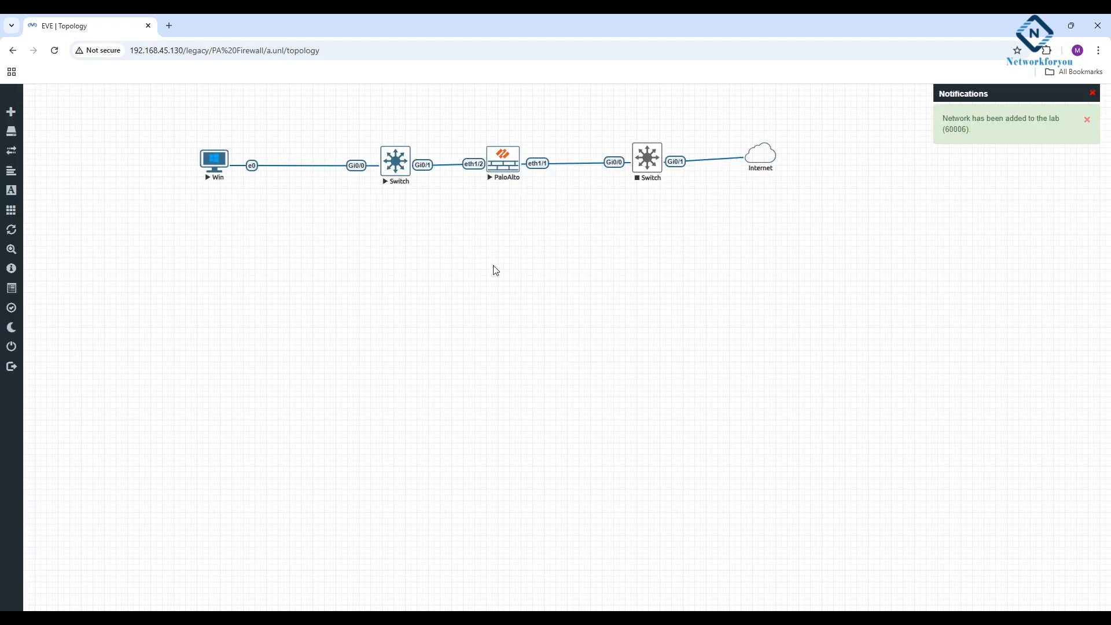
Recheck PaloAlto's boot console, close it, and stop the PaloAlto node
click(298, 618)
click(340, 564)
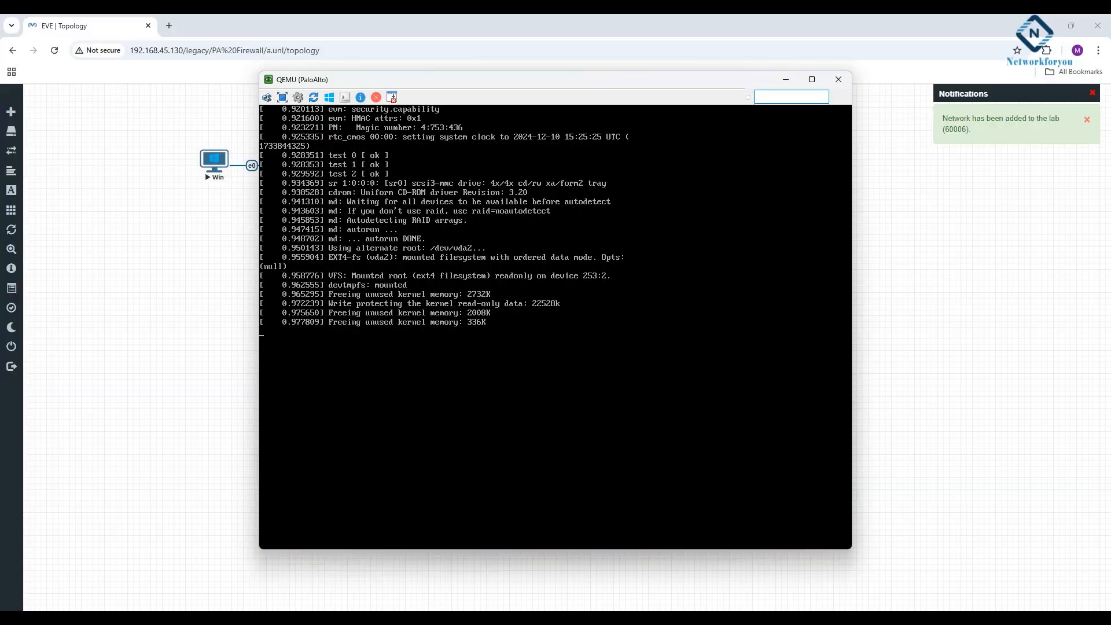
click(838, 79)
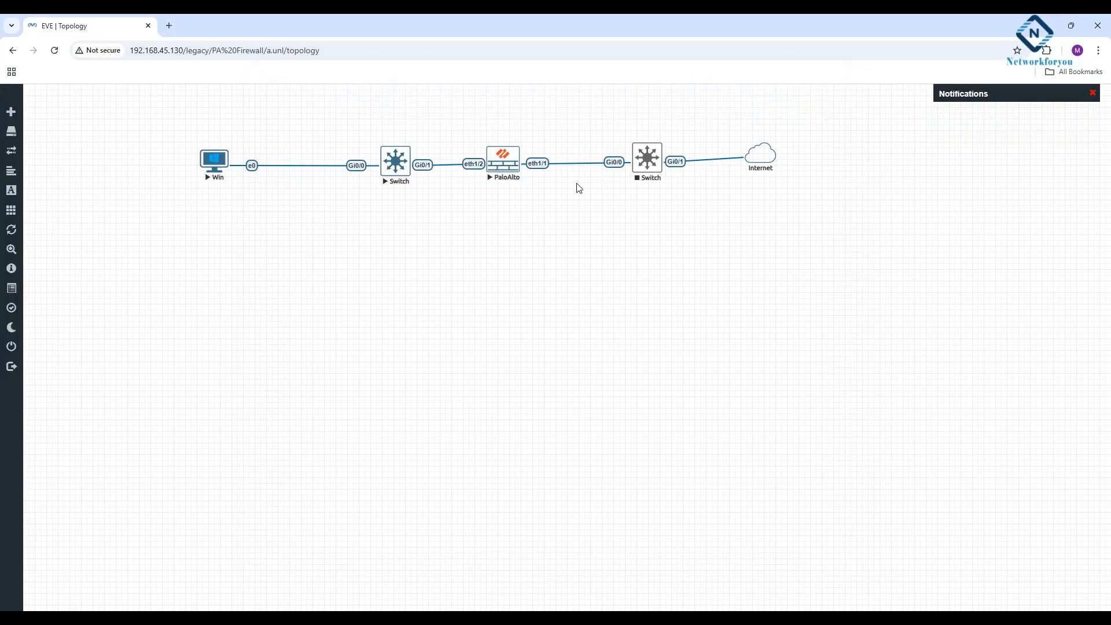
right_click(503, 155)
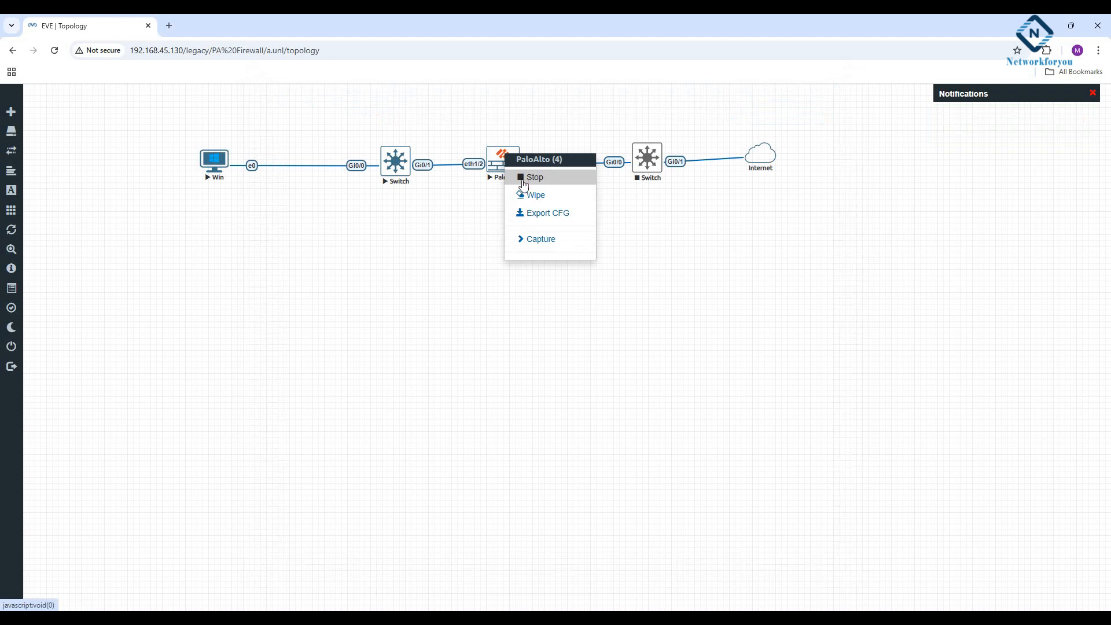
click(524, 180)
Add a network named MGMT of type Management(Cloud0) to the topology
right_click(545, 278)
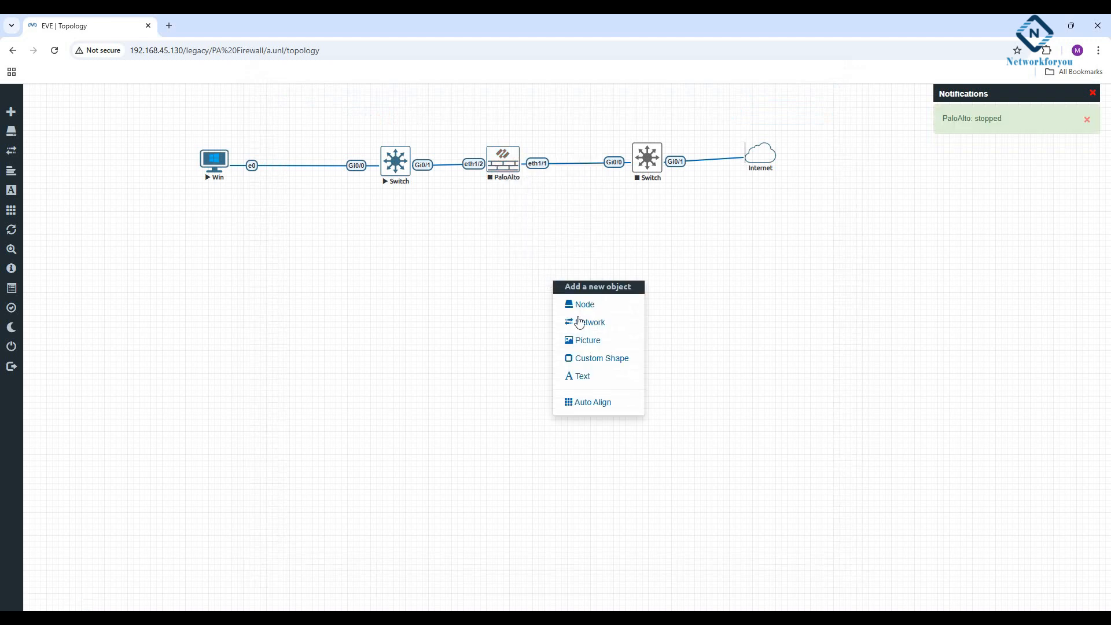
click(584, 323)
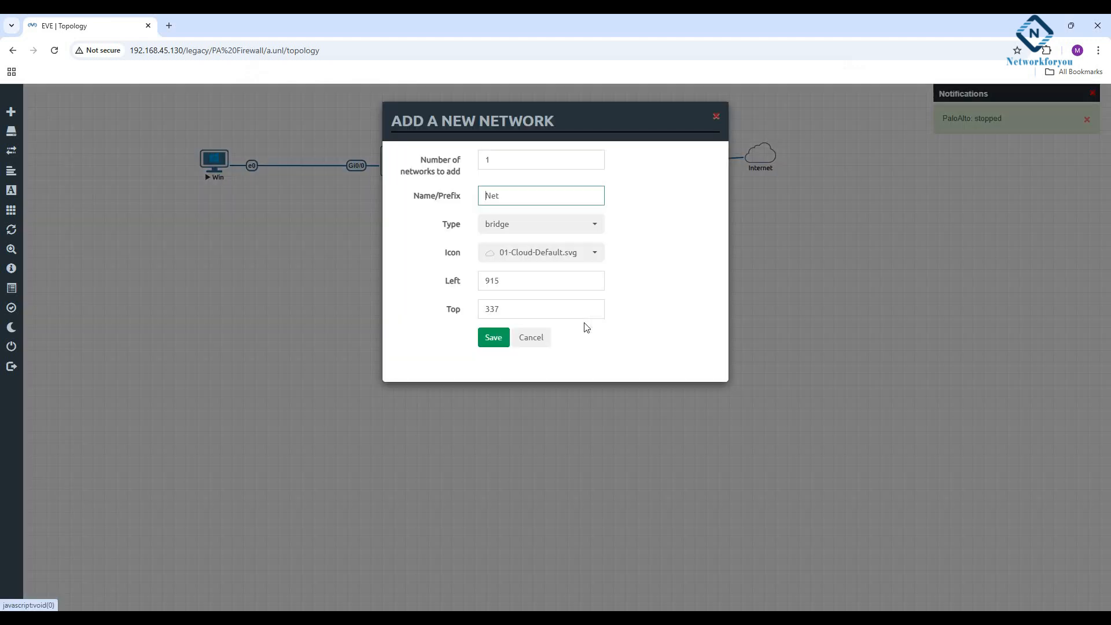
click(524, 229)
click(524, 287)
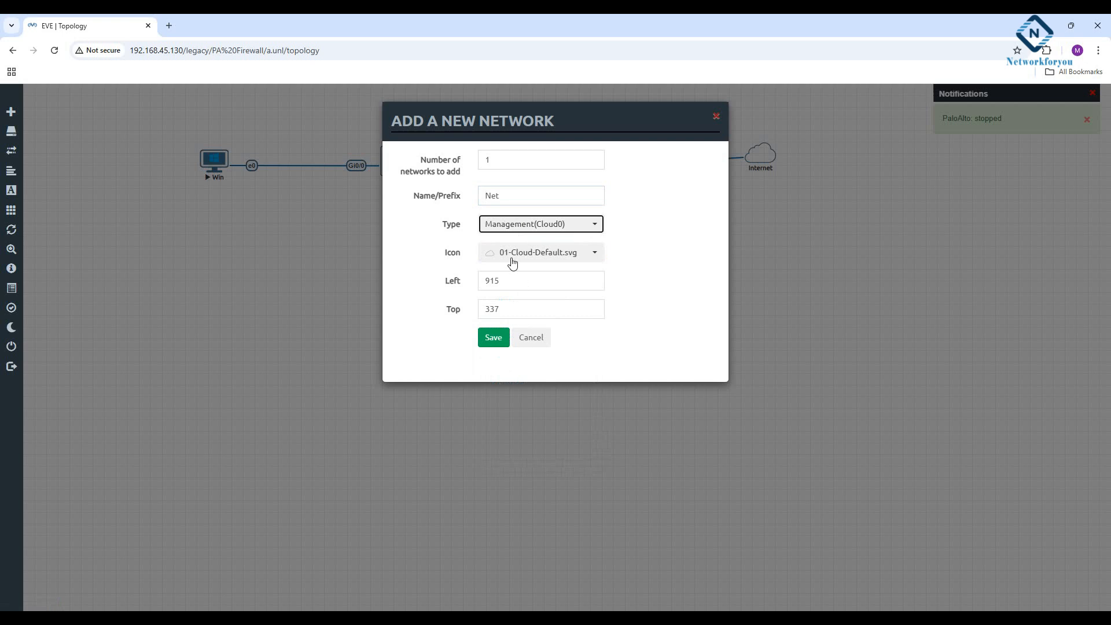
drag(503, 191, 472, 199)
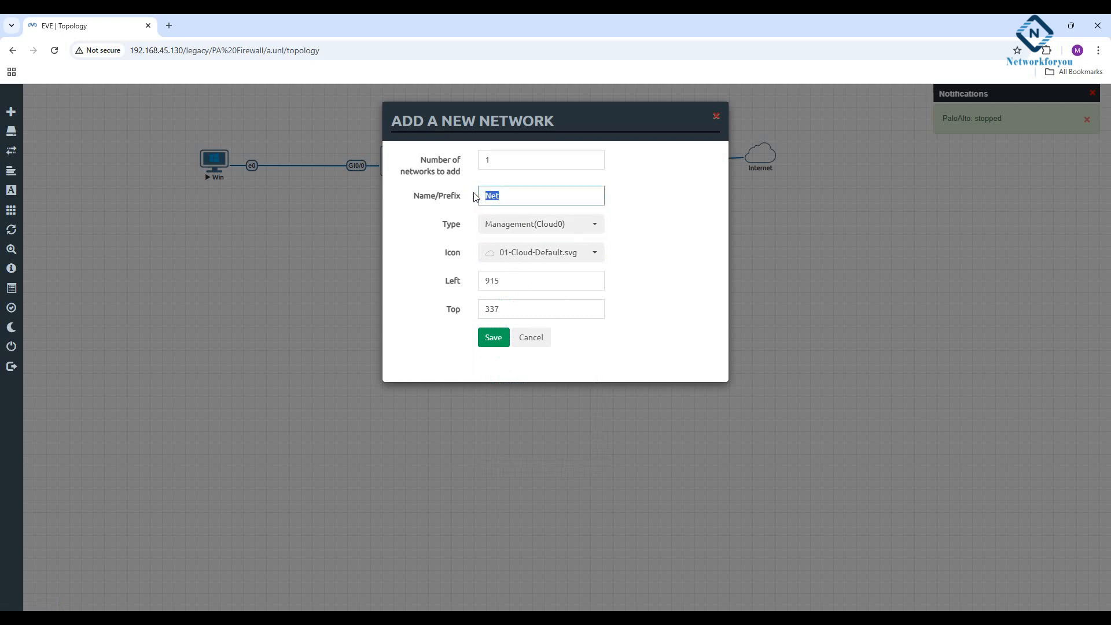
text(MGMT)
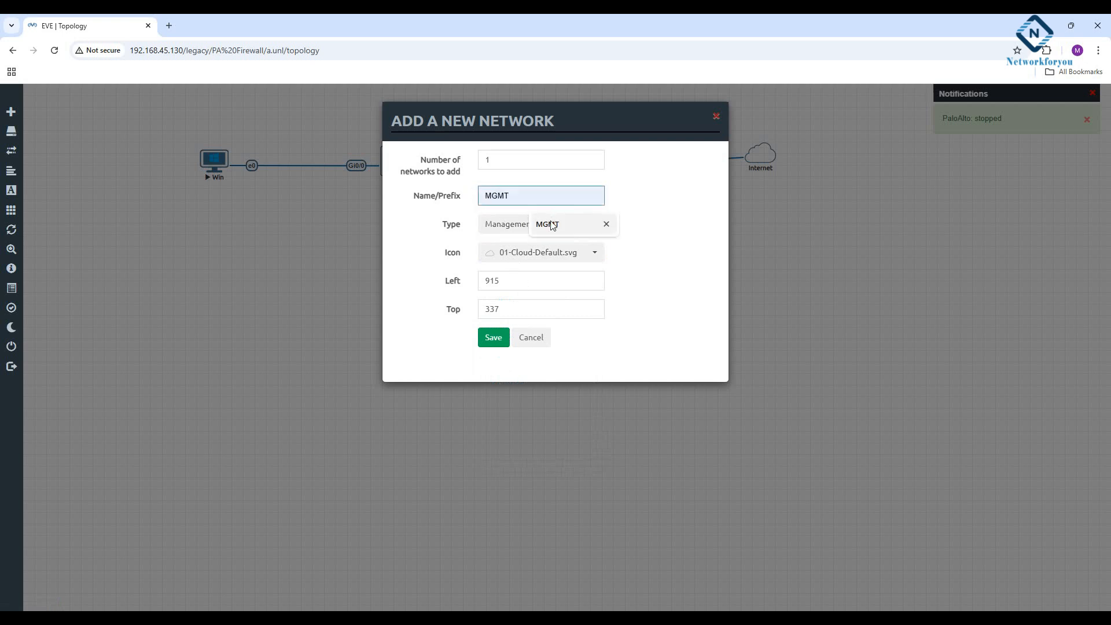
click(547, 224)
click(493, 337)
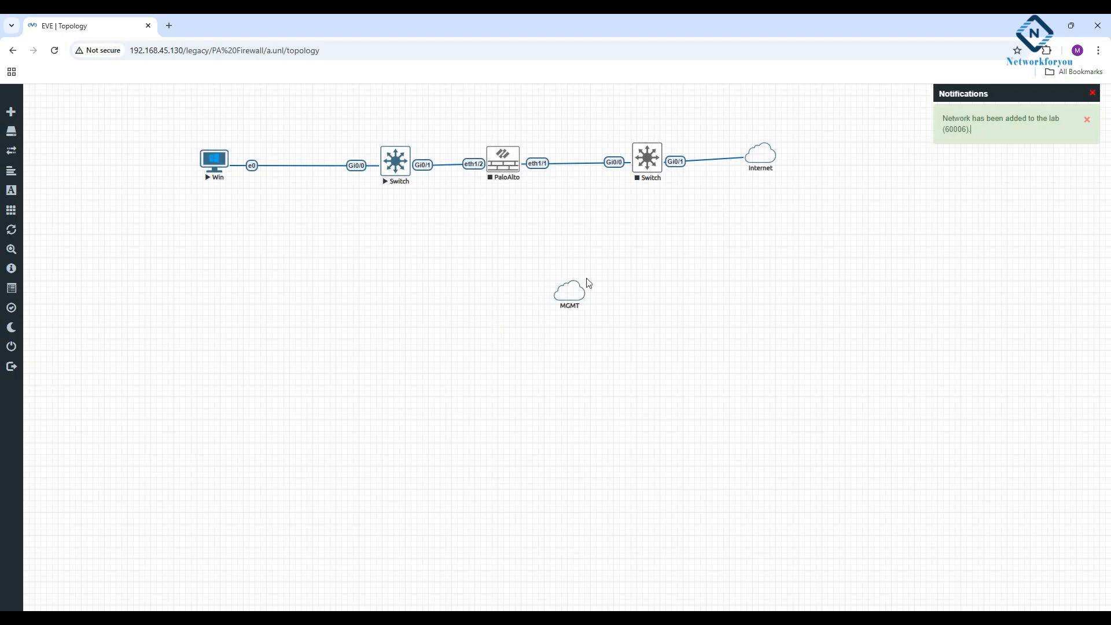
Connect the MGMT cloud to PaloAlto's mgmt interface
drag(575, 287, 503, 161)
click(570, 268)
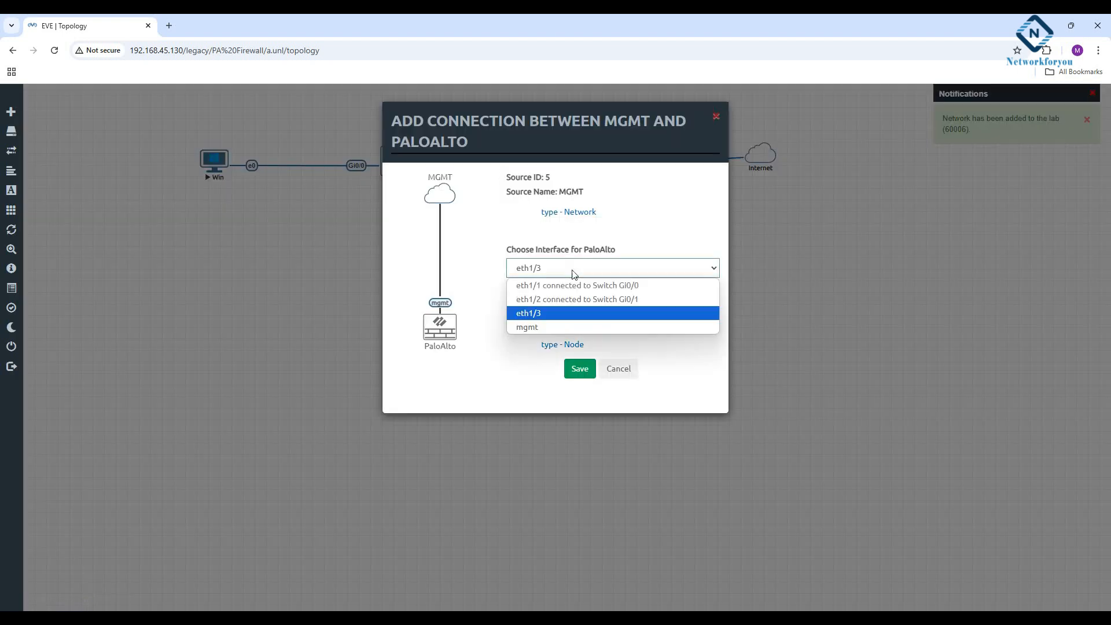
click(534, 328)
click(579, 368)
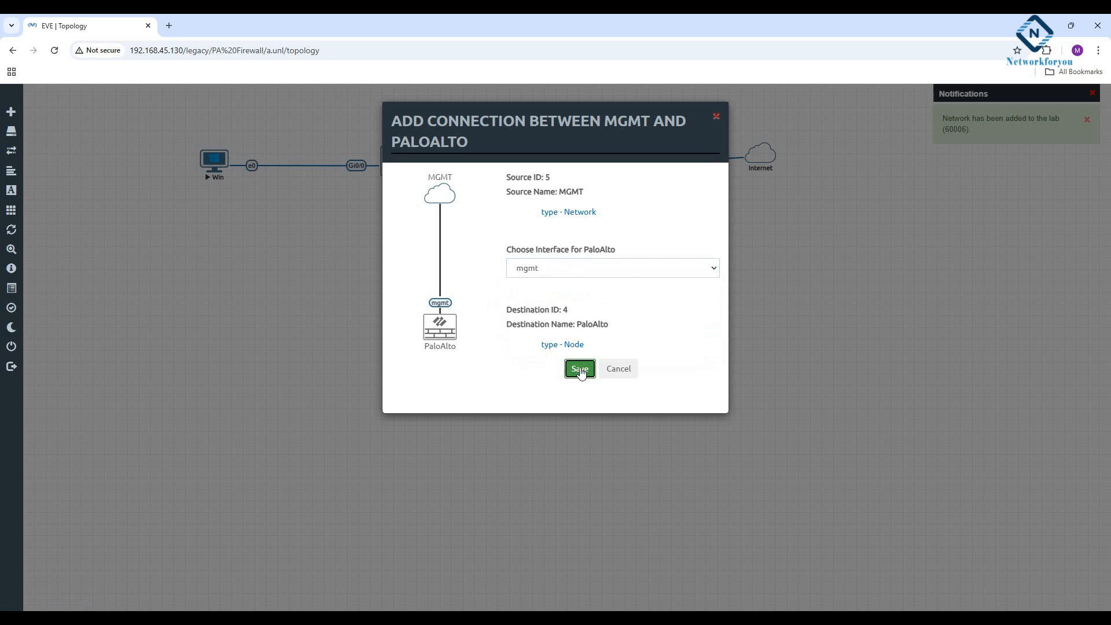
Move the MGMT cloud directly below PaloAlto and start the PaloAlto node
drag(496, 273, 505, 281)
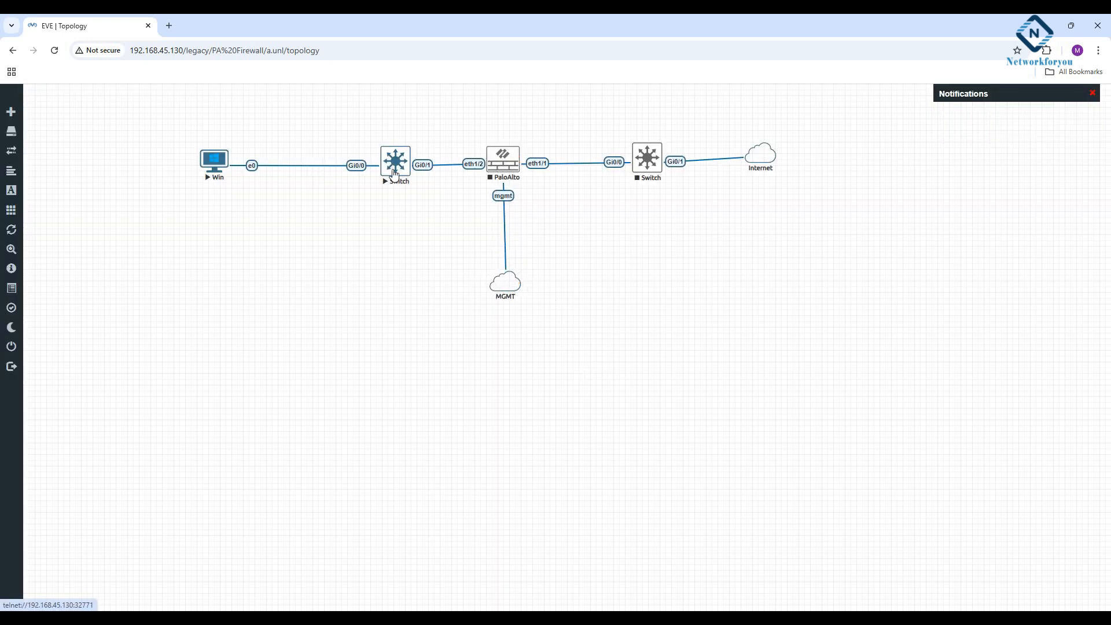
right_click(493, 169)
click(526, 190)
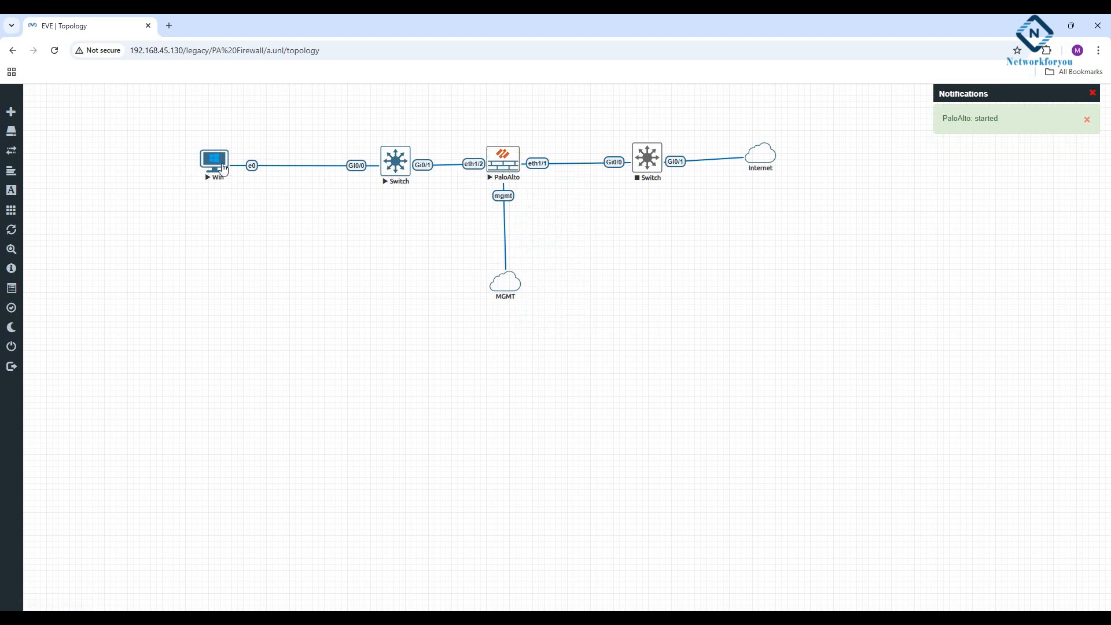
Bring up the Win node's console, refresh the Windows desktop, and close the console
click(305, 602)
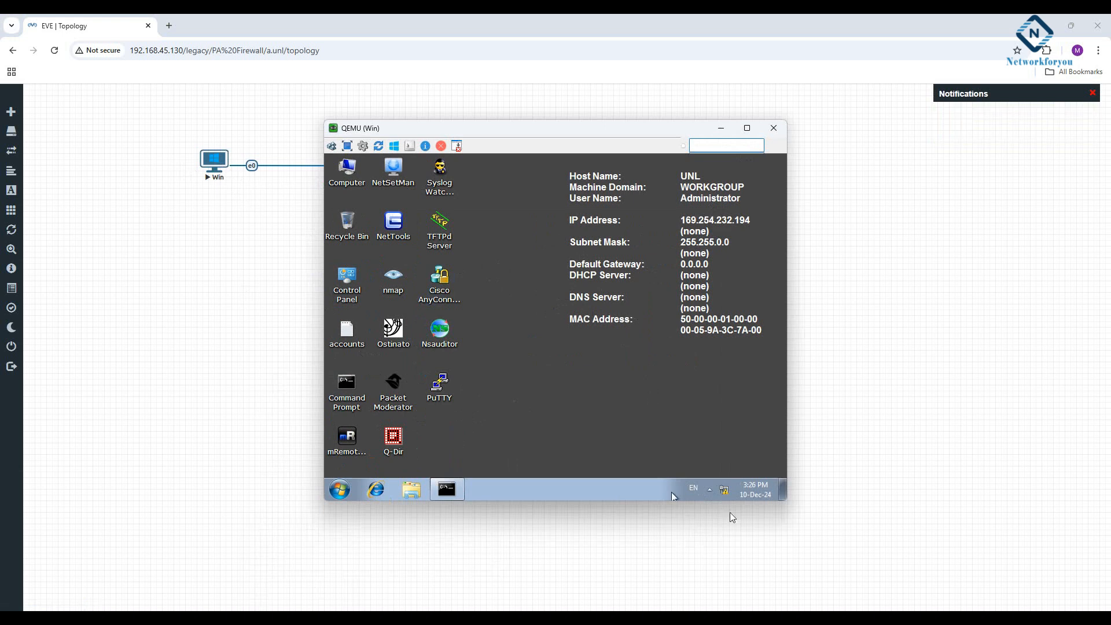
click(724, 490)
click(578, 410)
right_click(595, 374)
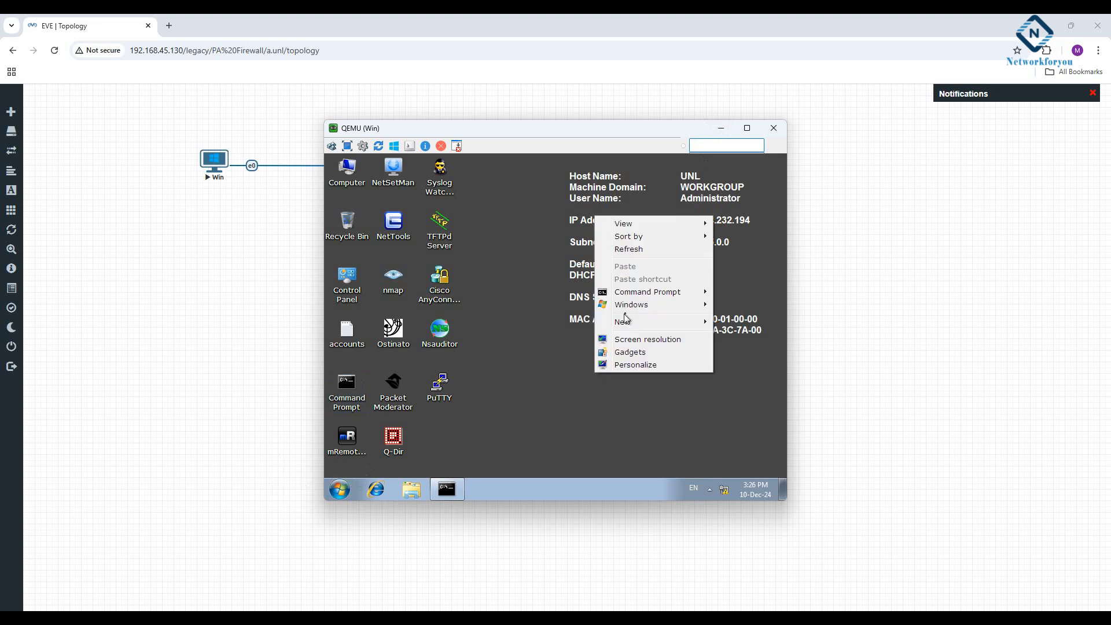
click(634, 249)
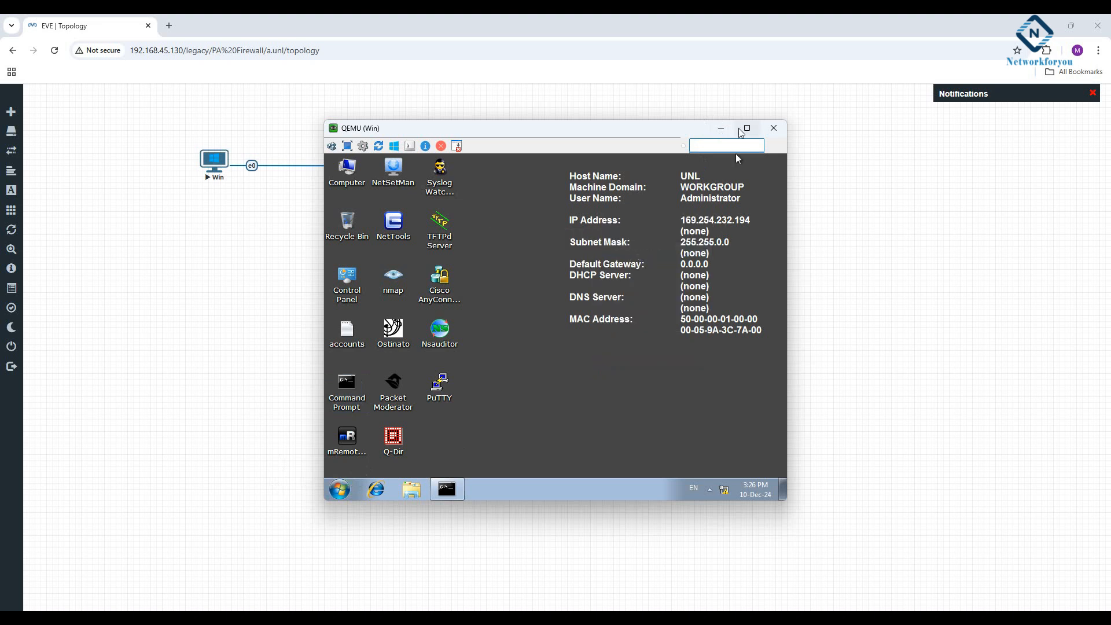
click(774, 128)
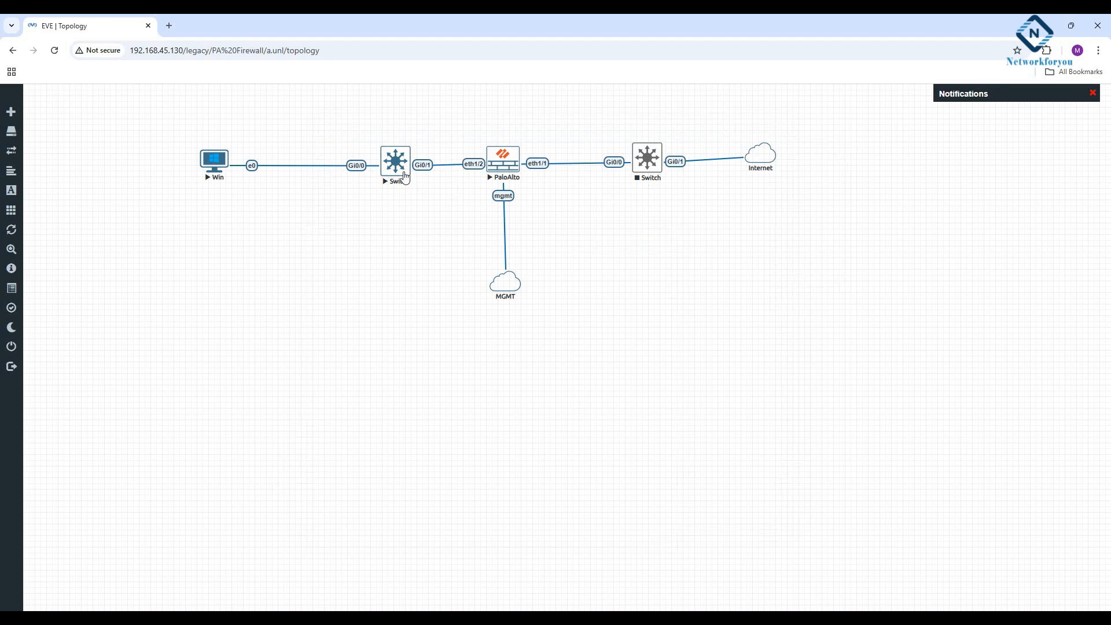
Reopen the Win console and check the Local Area Connection's IP address, gateway and DNS details in Windows' network connections
click(509, 621)
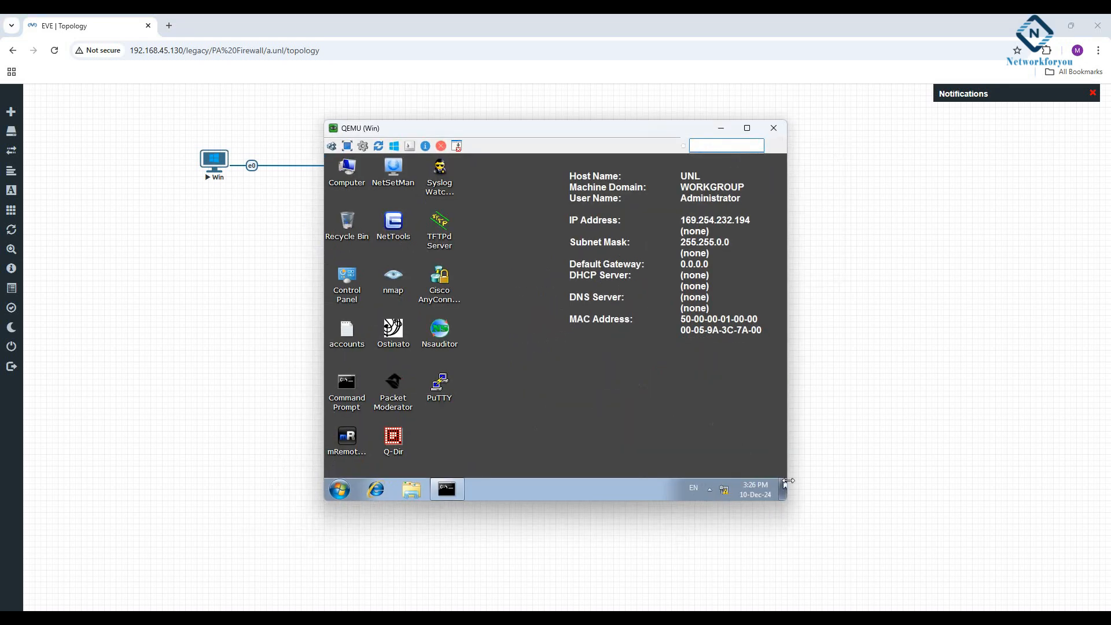
click(723, 490)
click(722, 466)
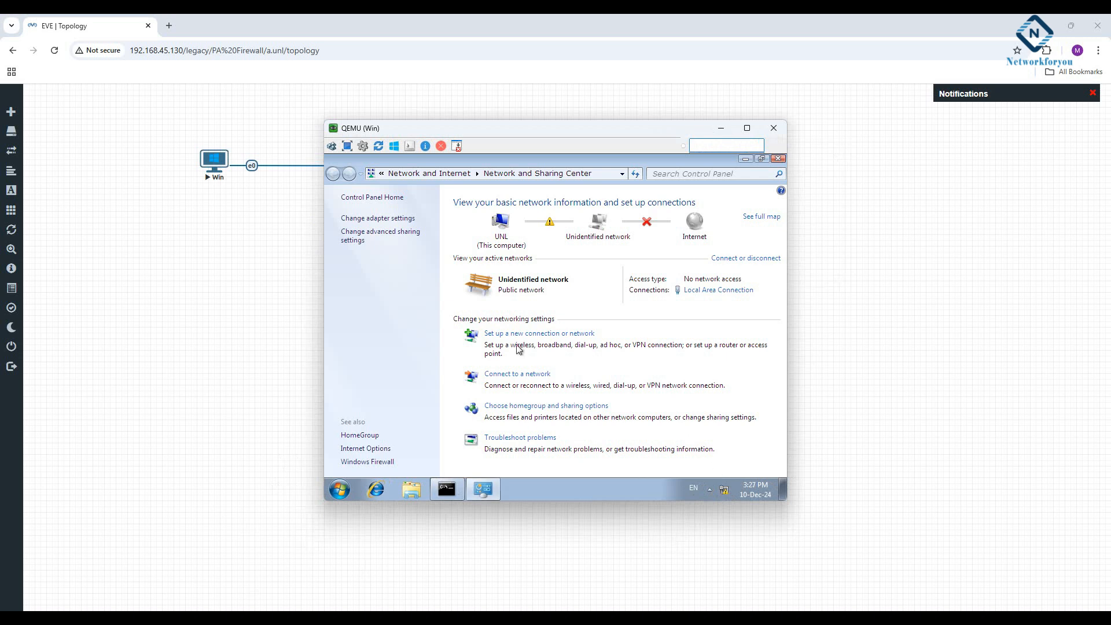
click(357, 219)
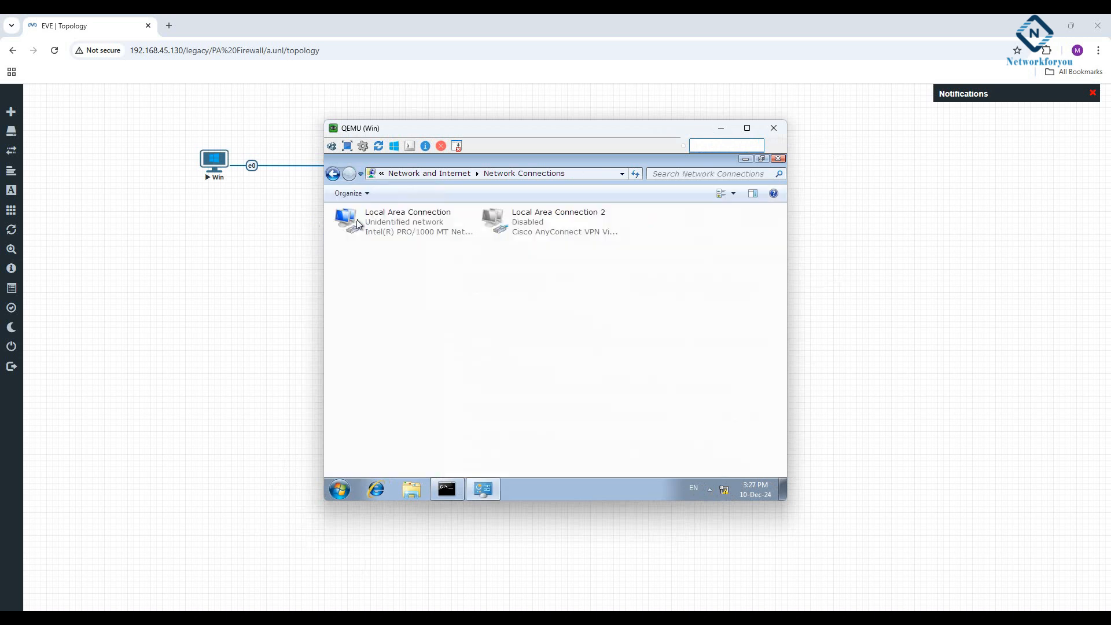
double_click(431, 221)
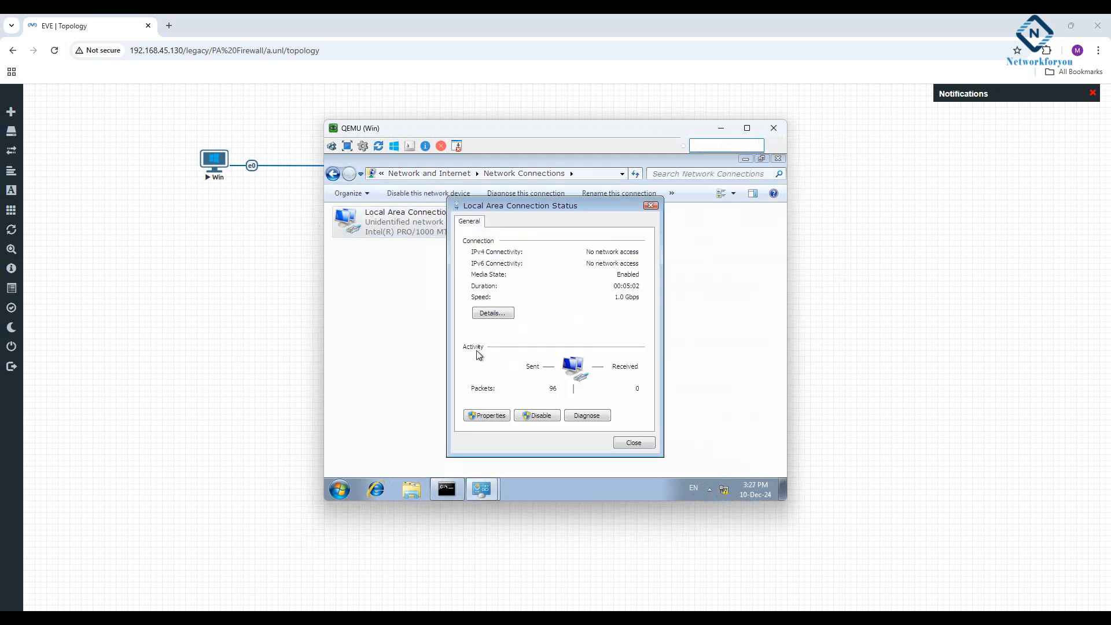
click(484, 314)
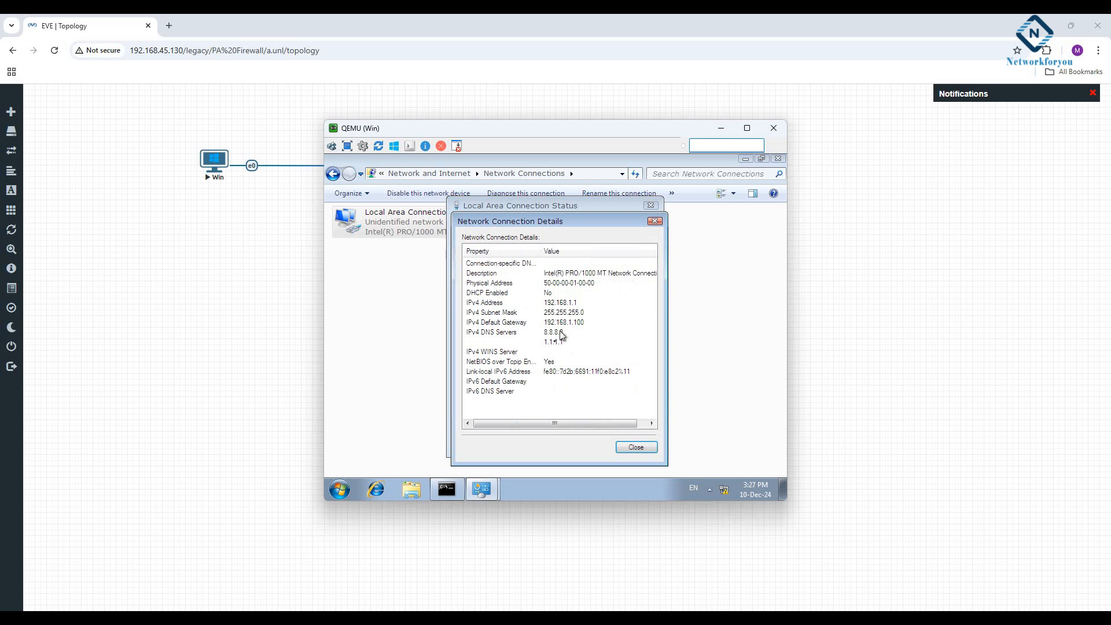
click(619, 449)
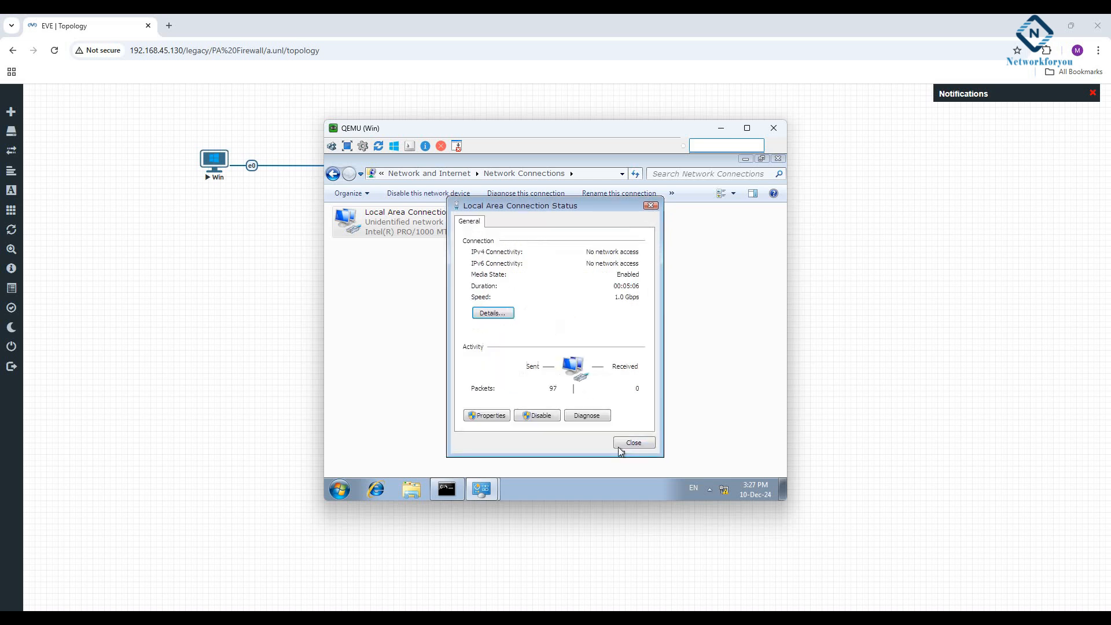
click(632, 444)
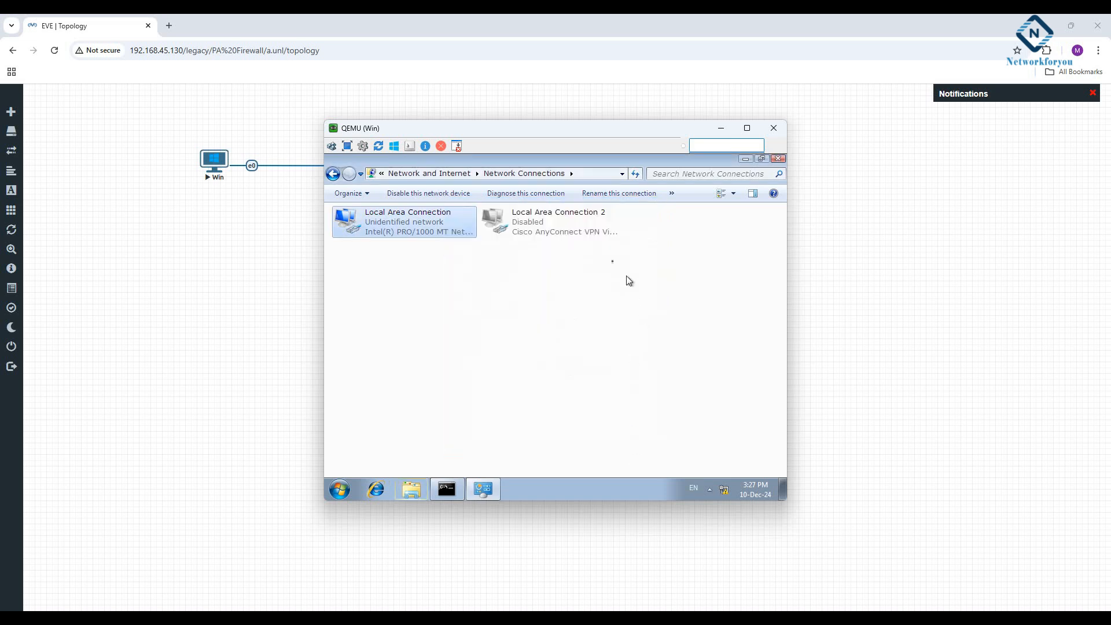
click(781, 162)
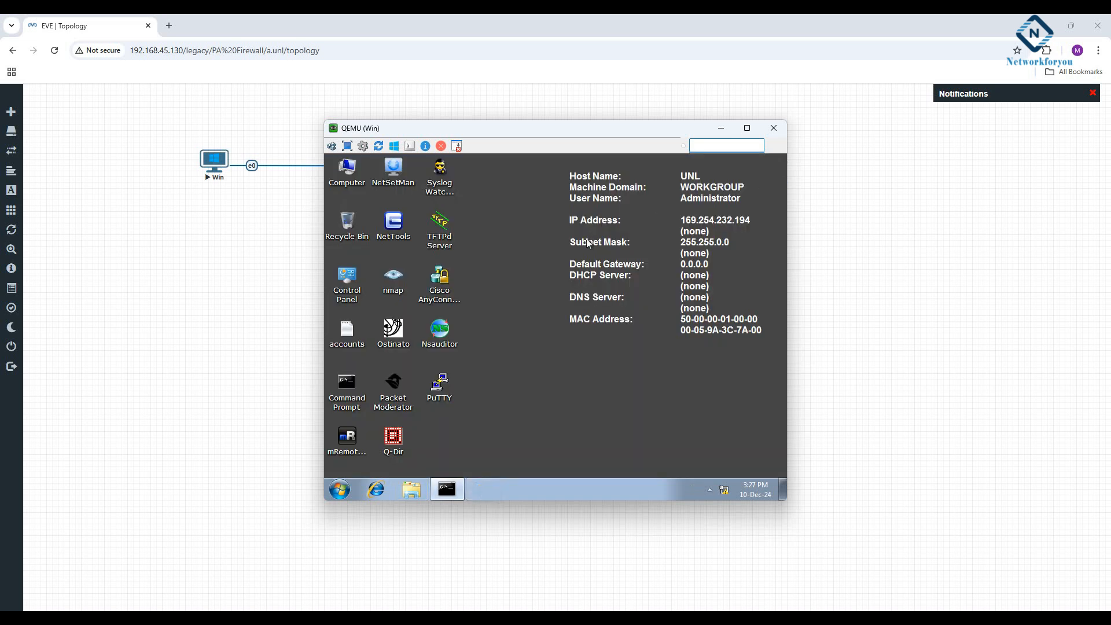
Look through the Windows desktop's screen resolution and desktop background settings, and close them
right_click(700, 228)
mouse_move(708, 323)
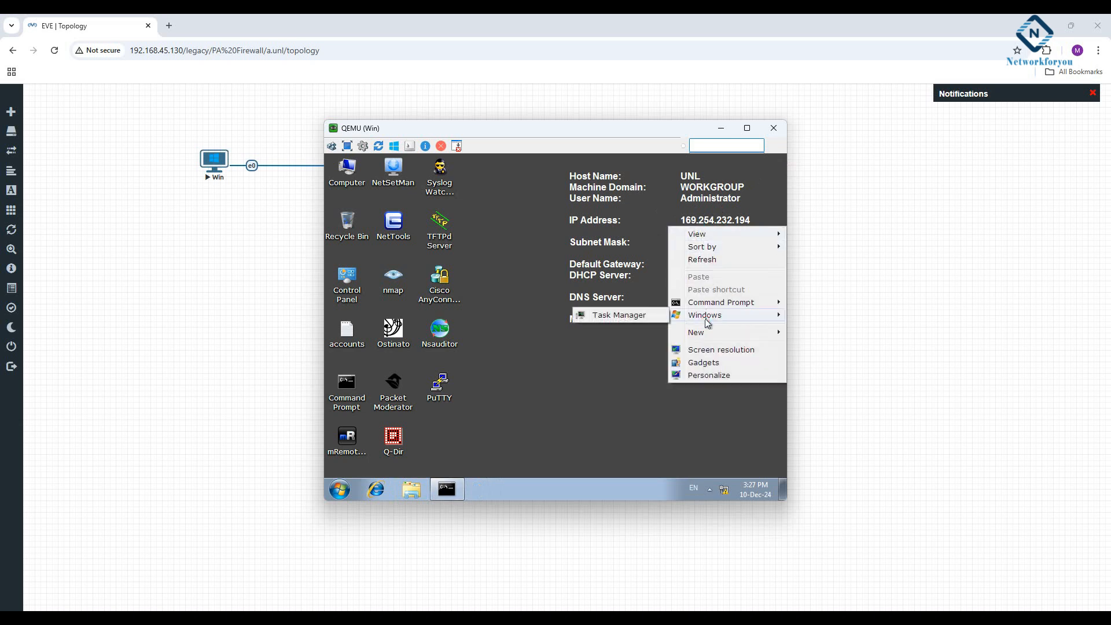
click(706, 352)
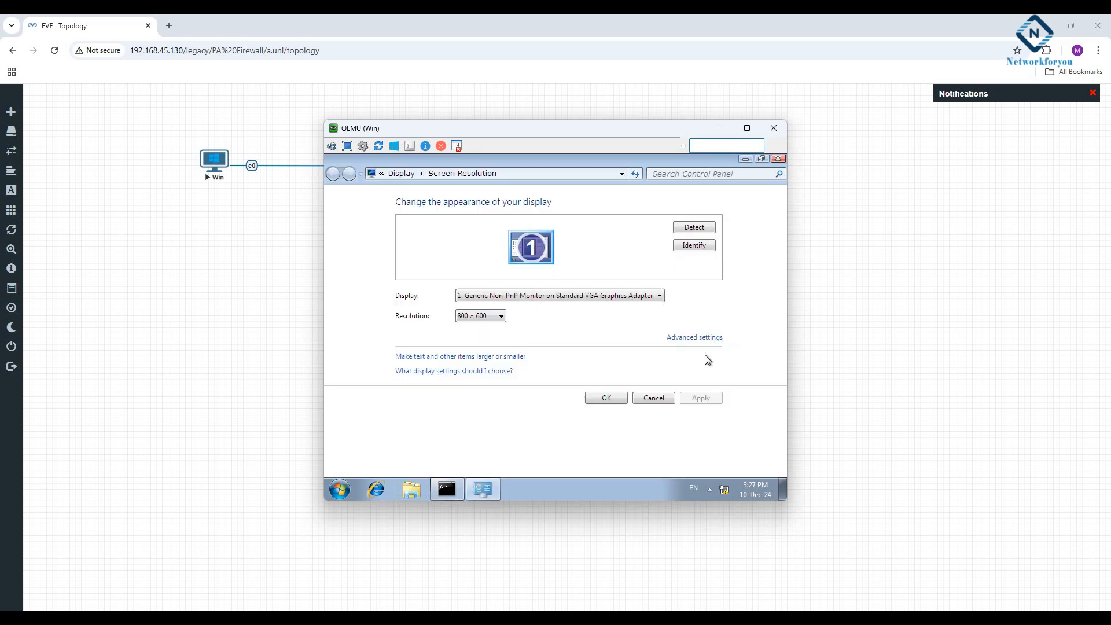
click(665, 399)
right_click(717, 328)
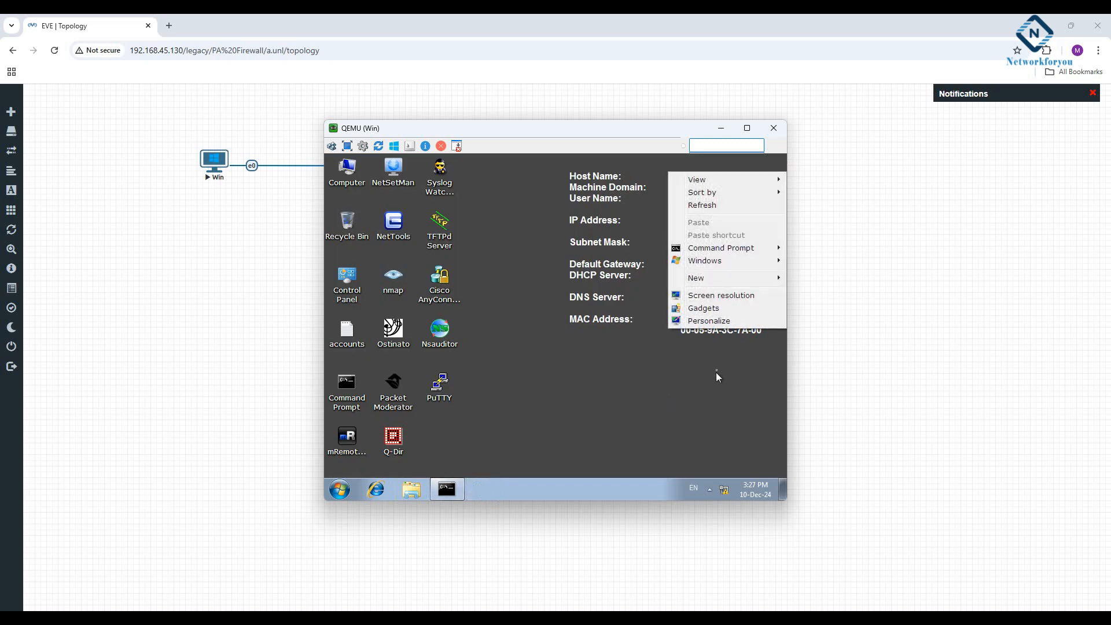
click(708, 321)
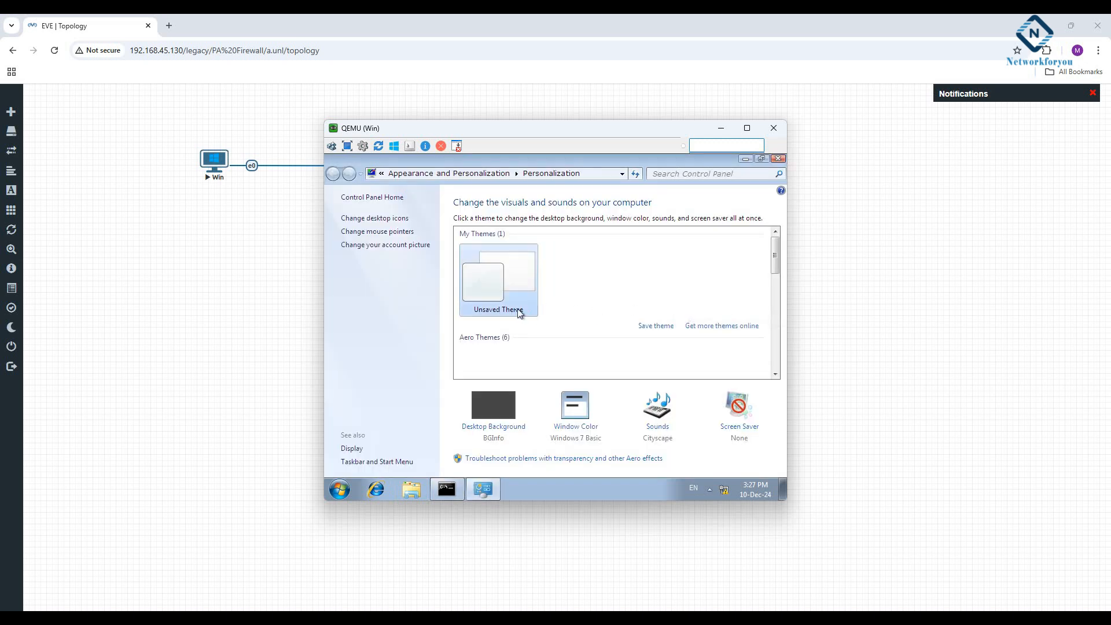
click(514, 410)
click(650, 462)
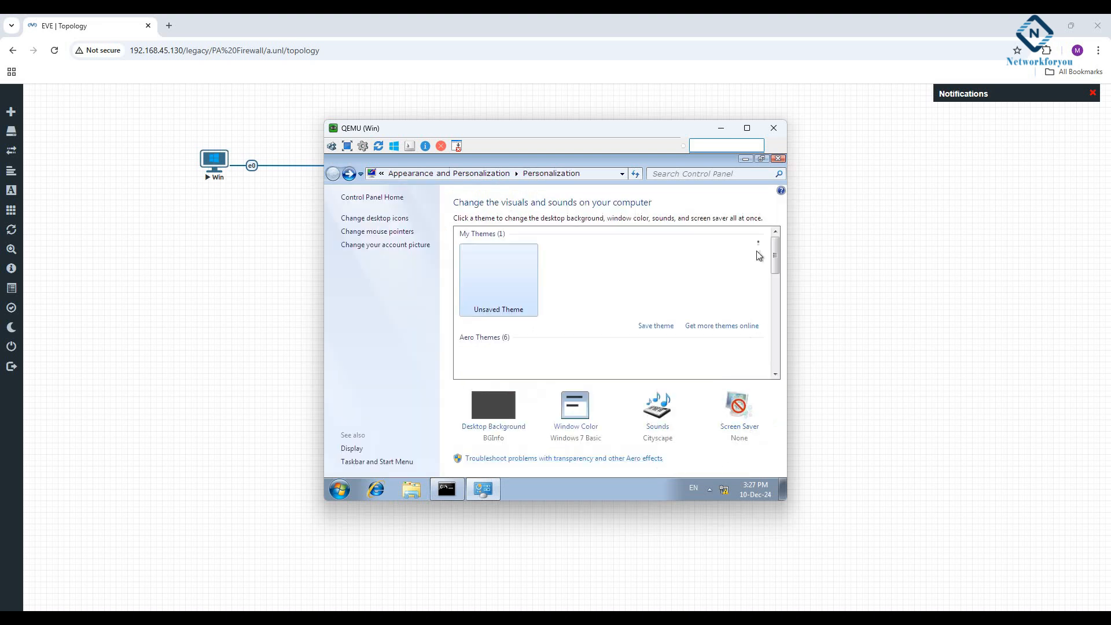
click(778, 159)
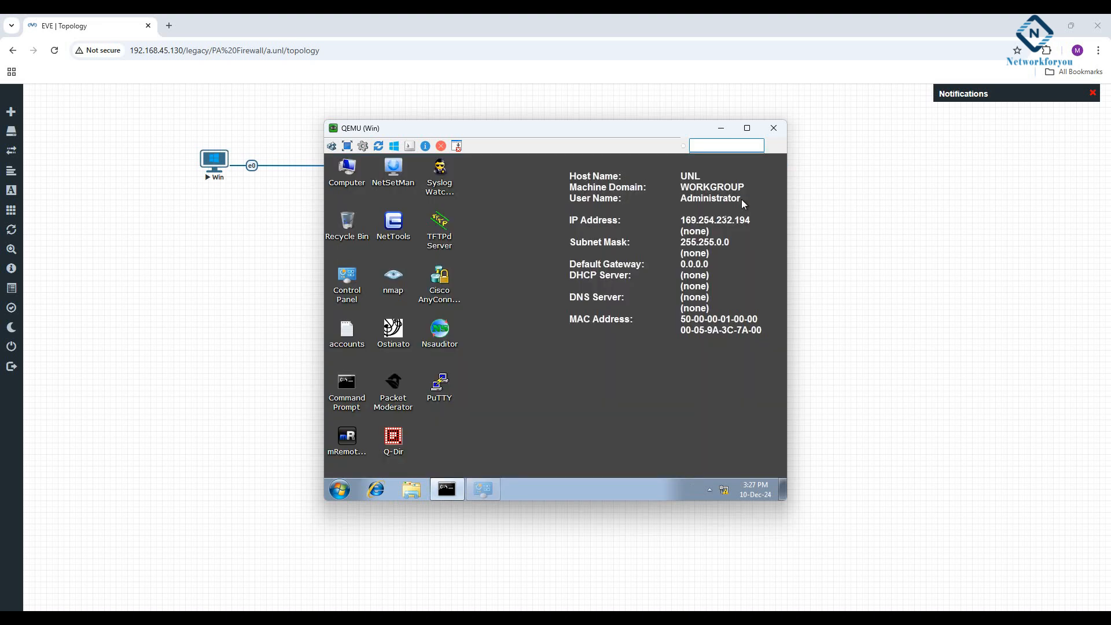
Look through the Windows desktop gadgets and the Window Color and Appearance settings
right_click(541, 334)
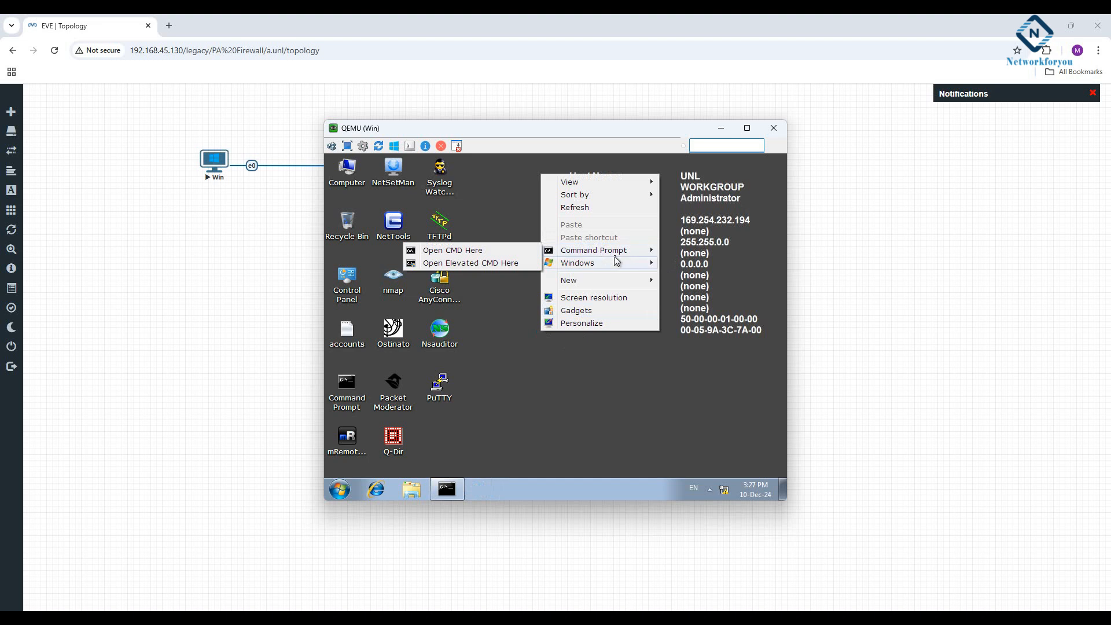
mouse_move(630, 265)
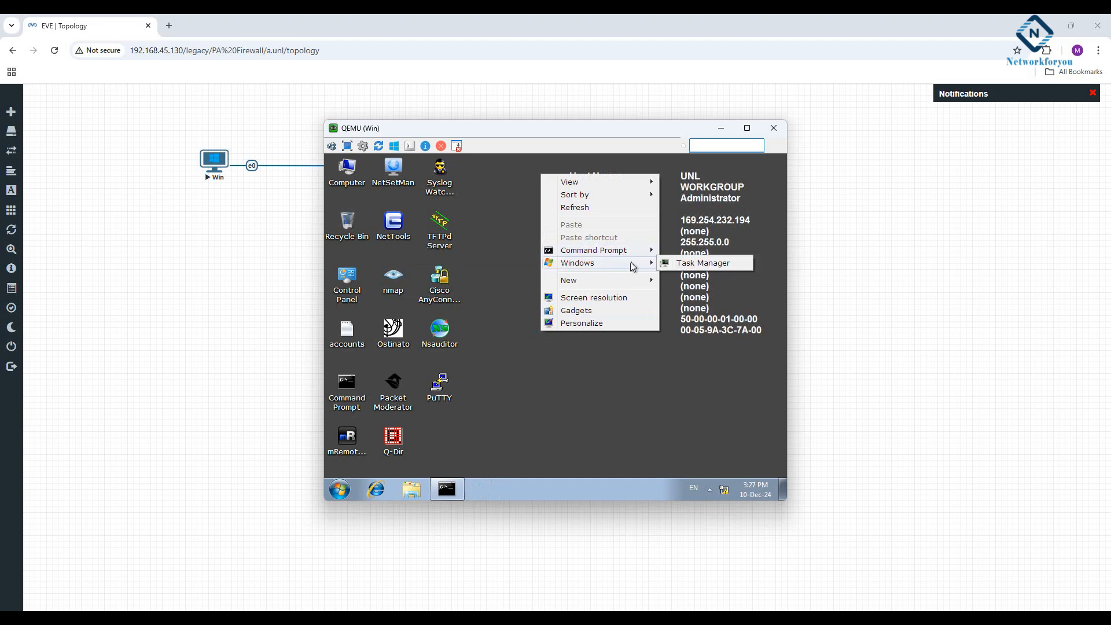
click(617, 315)
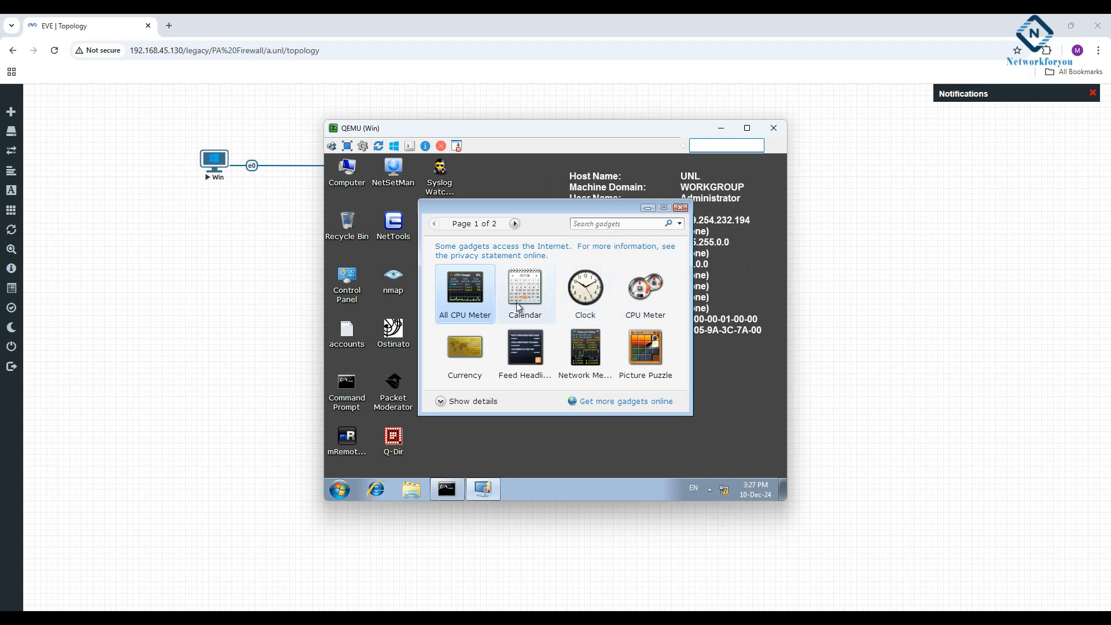
click(683, 208)
right_click(542, 354)
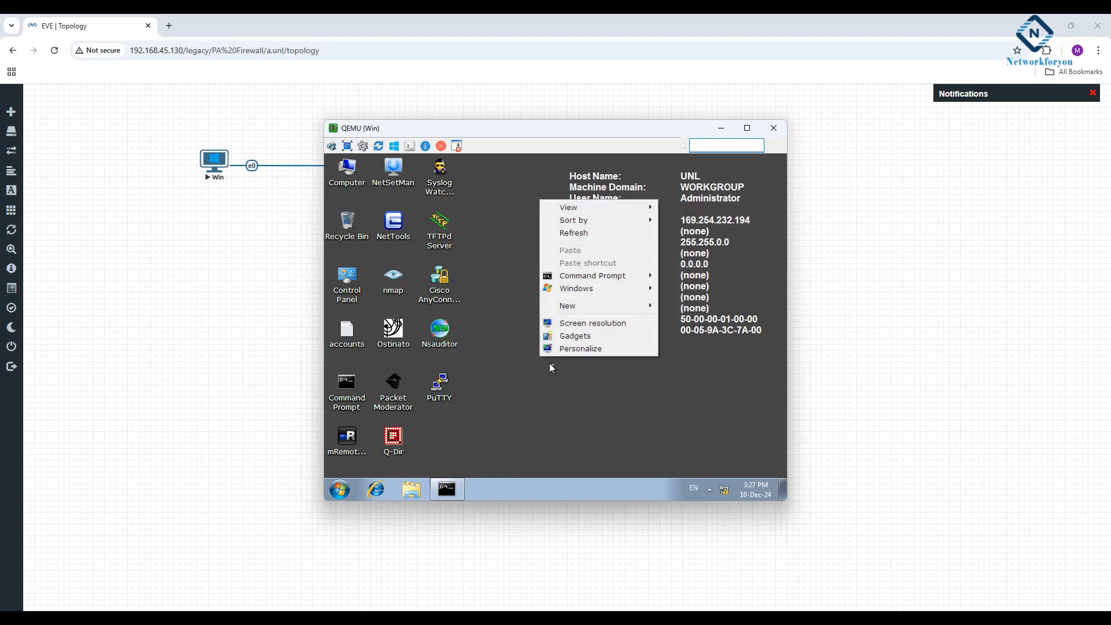
click(576, 349)
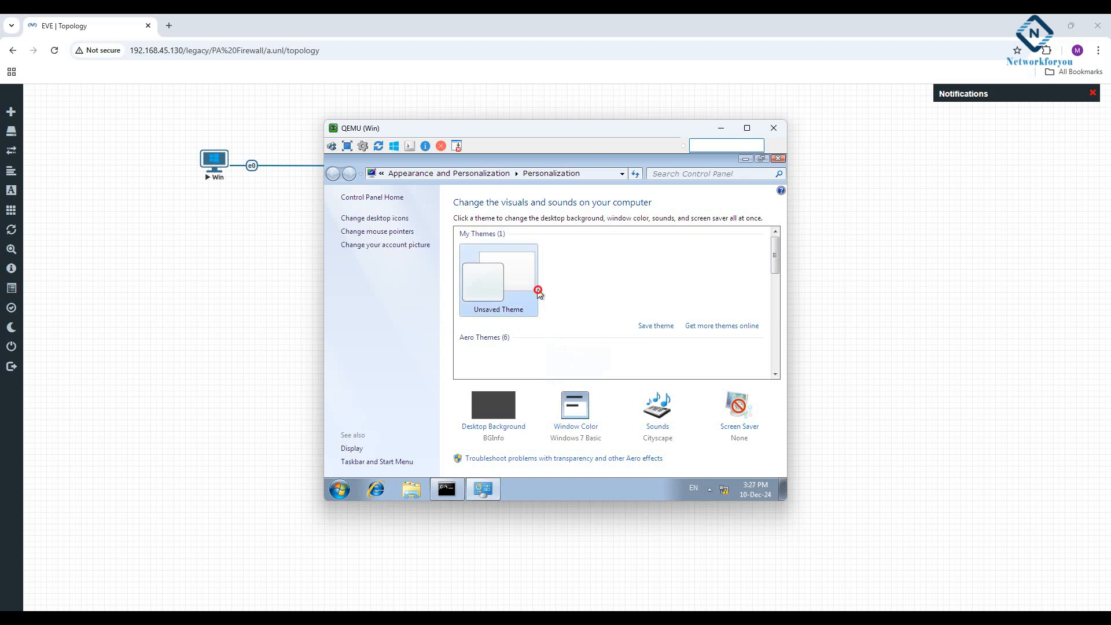
click(582, 423)
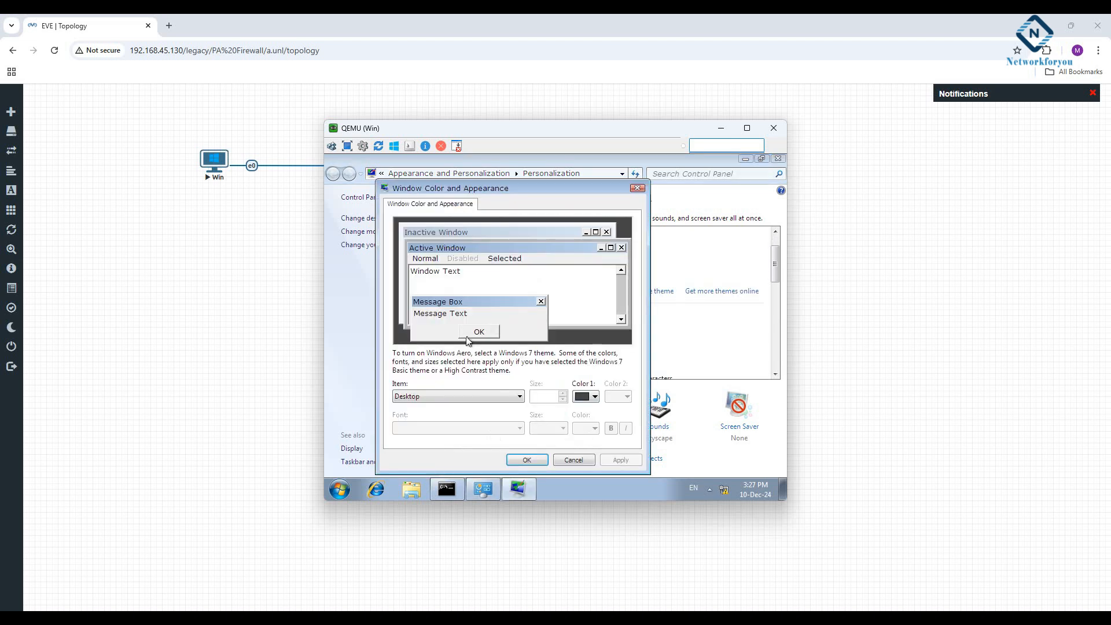
click(635, 190)
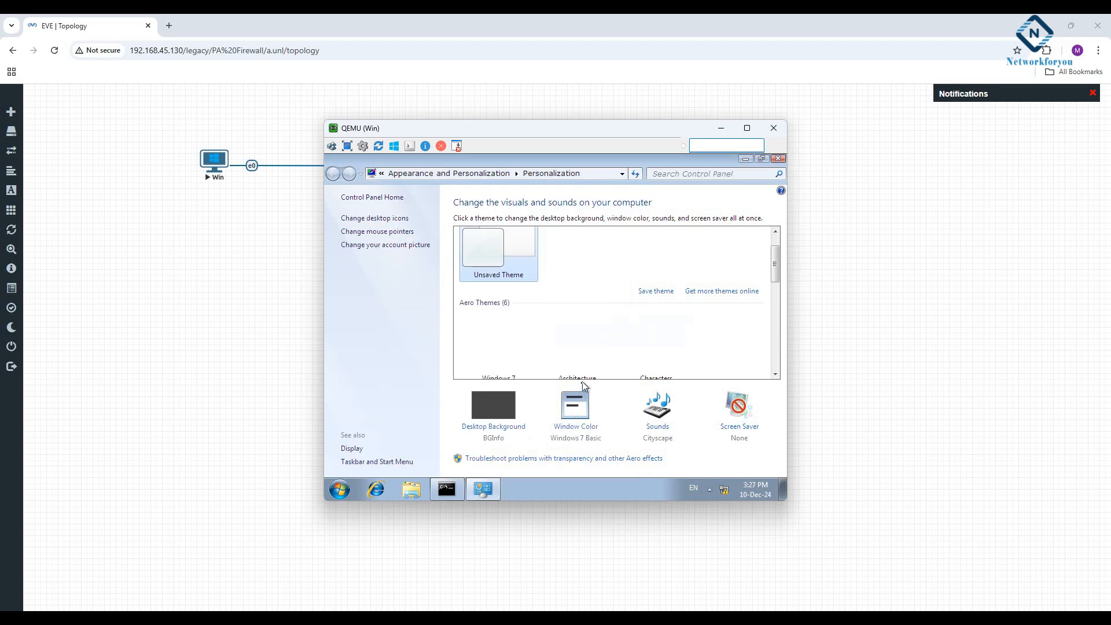
Apply the Windows 7 Aero theme, cancel saving it as a named theme, and close the personalization settings
click(520, 350)
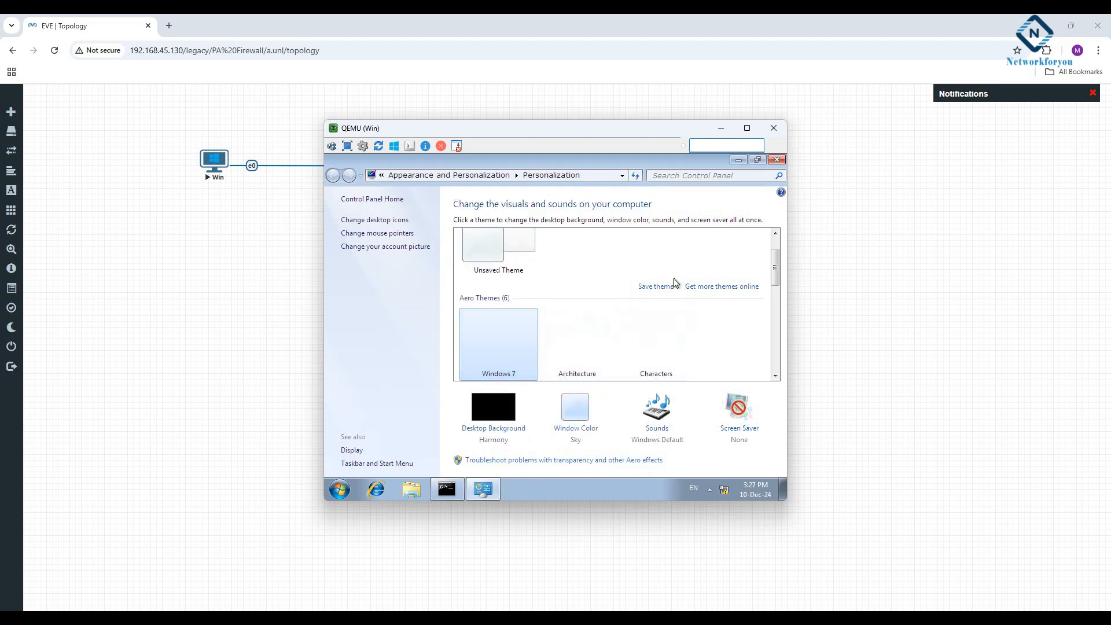
click(651, 288)
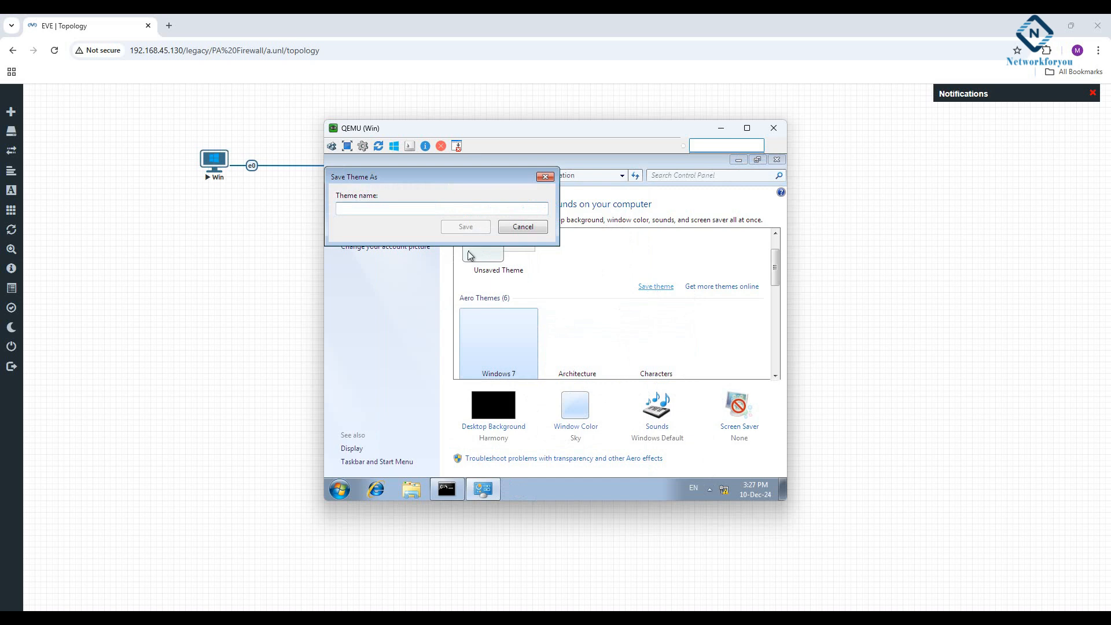
click(520, 228)
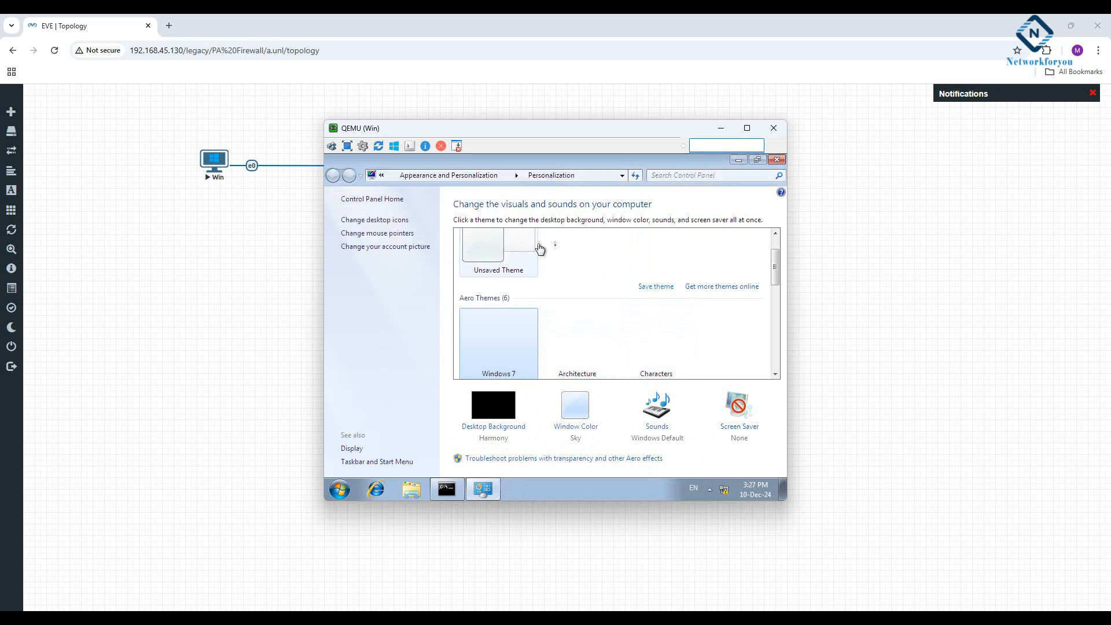
click(776, 159)
click(340, 488)
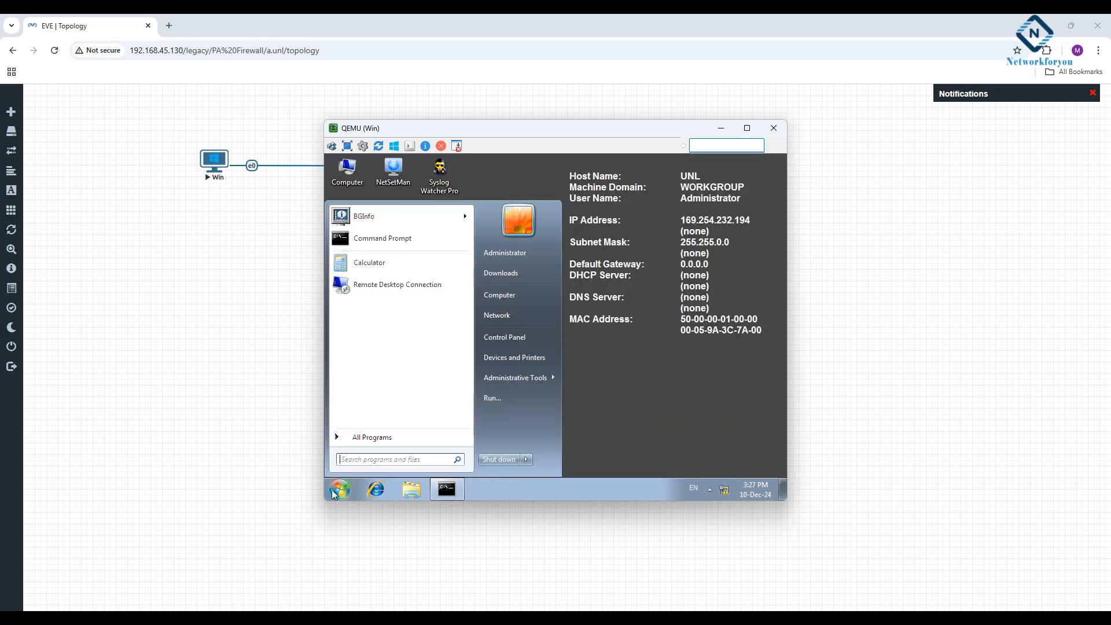
click(706, 209)
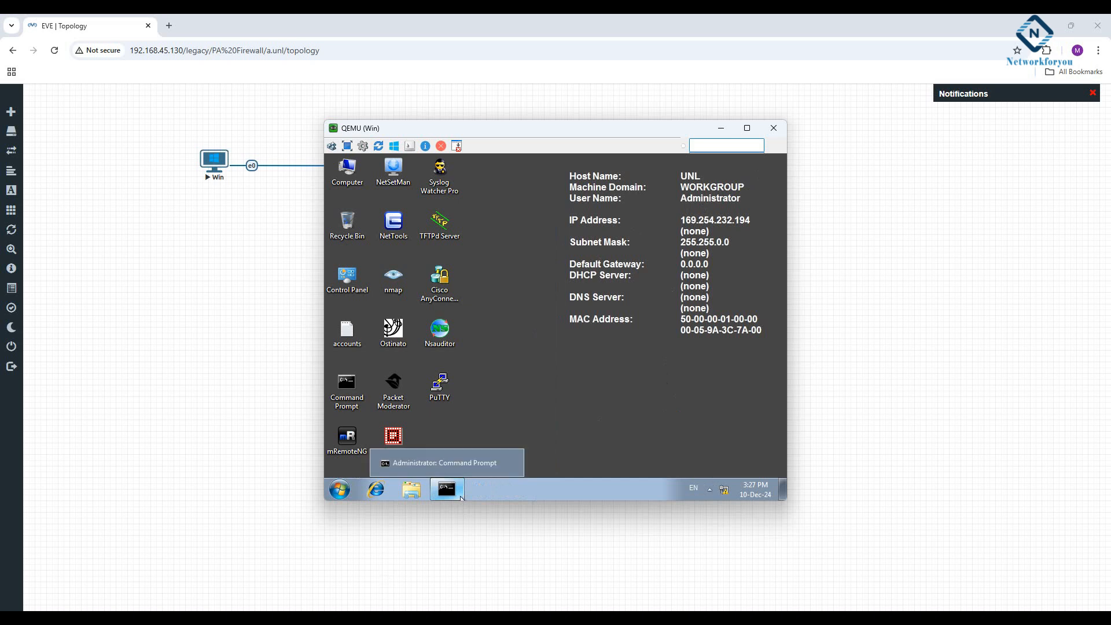
click(440, 489)
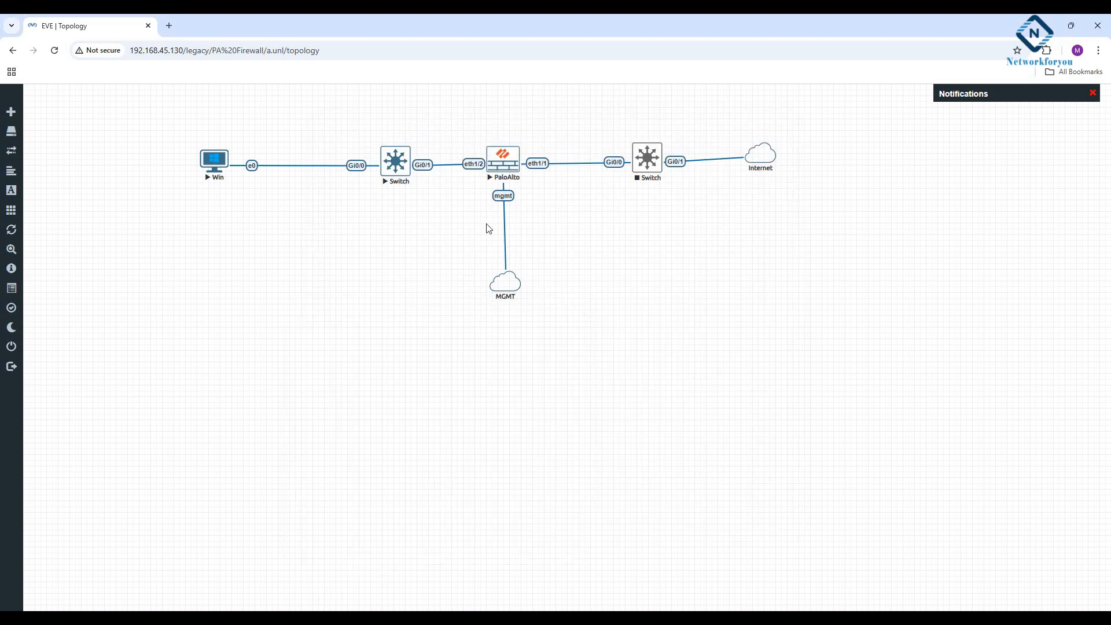
Bring up the PaloAlto node's console, try to log in as admin with the account password, and minimize the console
click(504, 160)
click(554, 139)
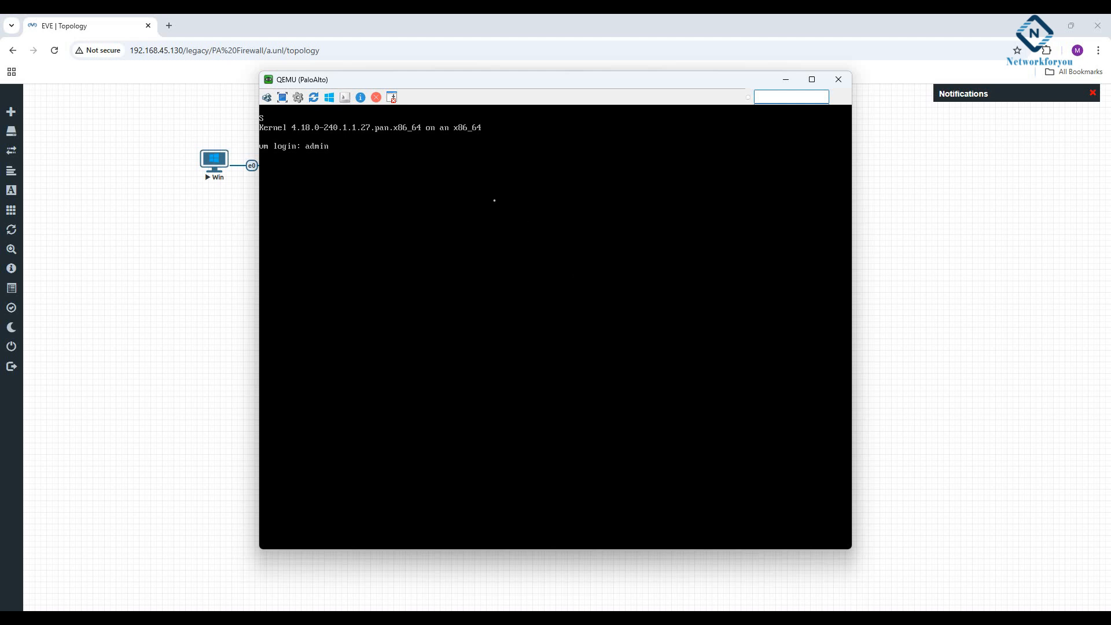
key(Return)
key(Return)
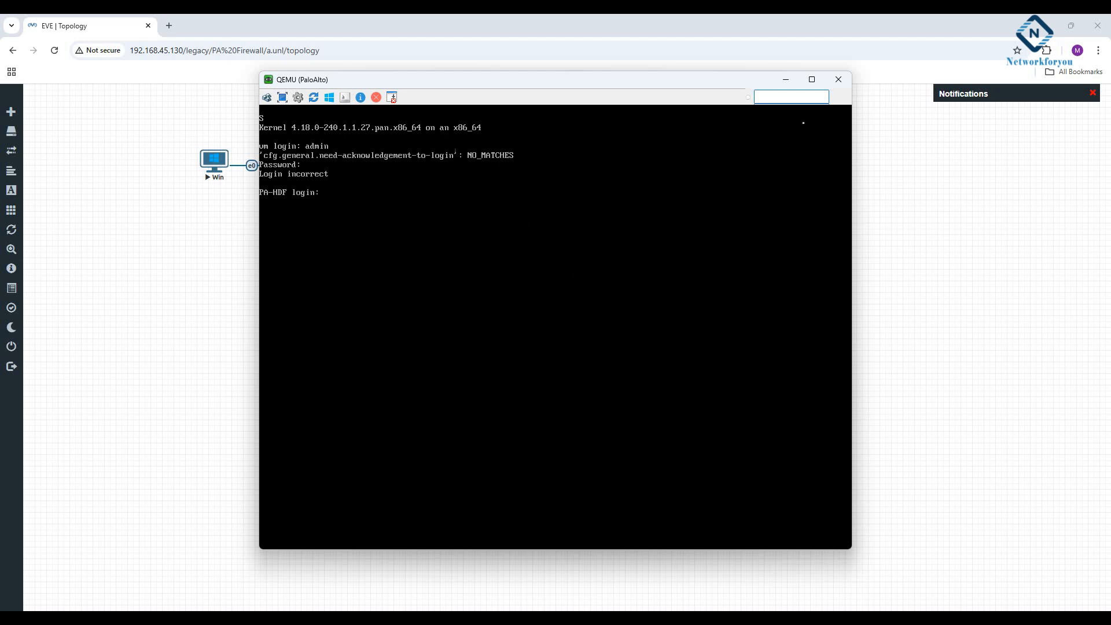
click(787, 84)
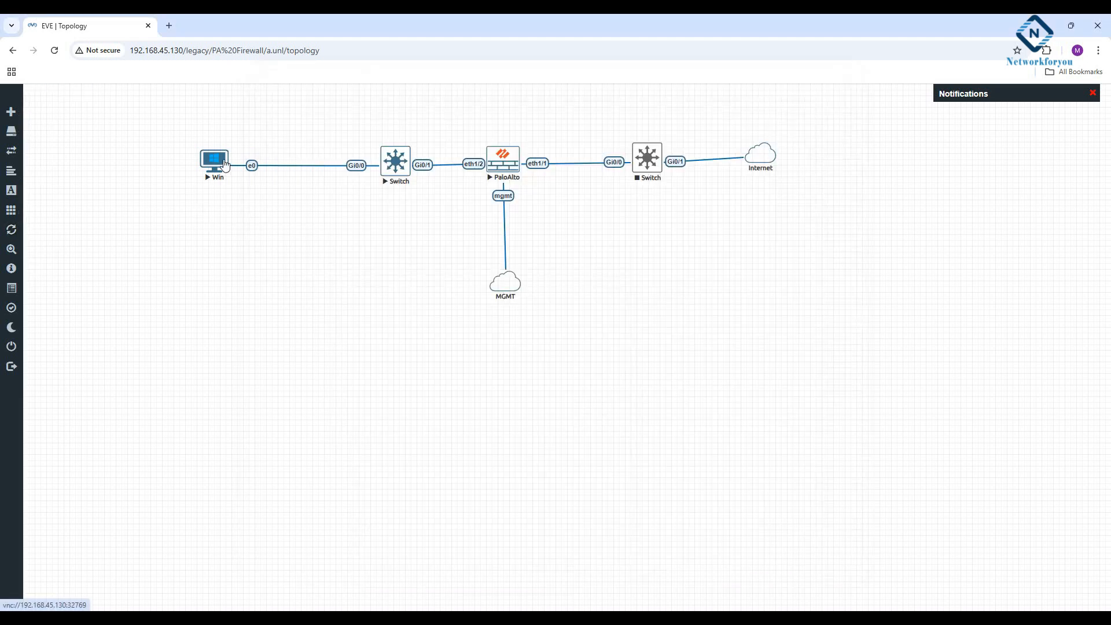